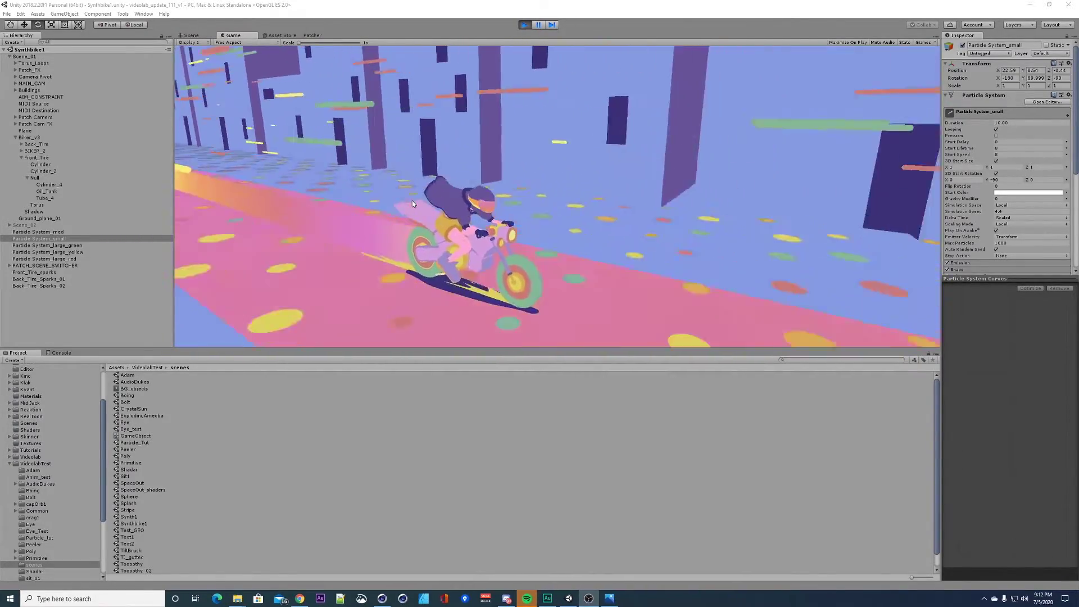
# Step: Examine the running motorbike scene's street and particle streaks from several angles in the Scene view
pyautogui.click(191, 35)
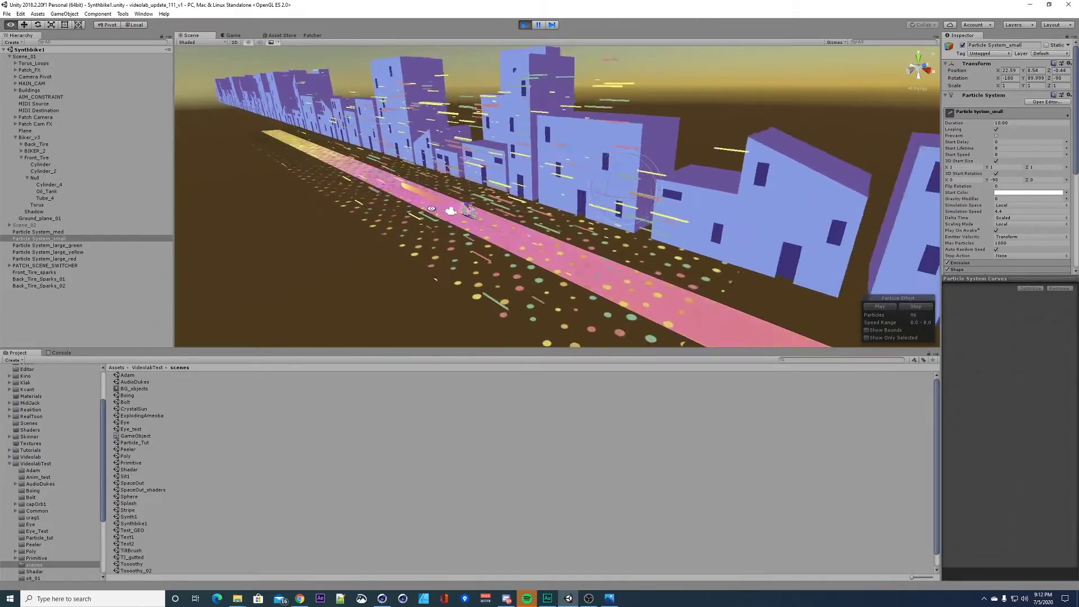
pyautogui.keyDown('alt'); pyautogui.moveTo(453, 212); pyautogui.dragTo(585, 200); pyautogui.keyUp('alt')
pyautogui.moveTo(618, 200); pyautogui.dragTo(540, 203, button='middle')
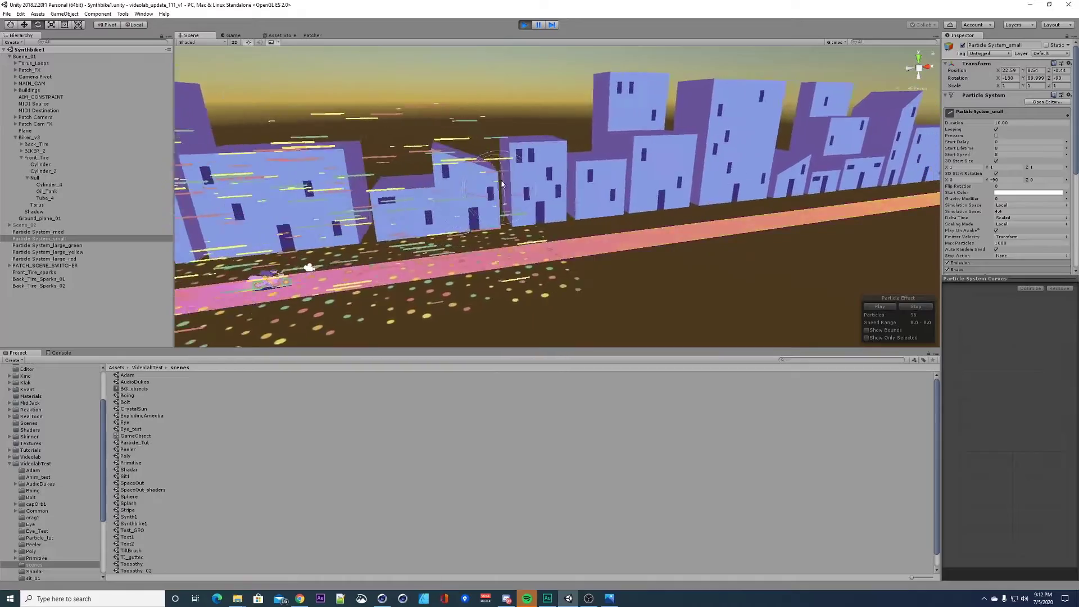
pyautogui.keyDown('alt'); pyautogui.moveTo(471, 235); pyautogui.dragTo(520, 208); pyautogui.keyUp('alt')
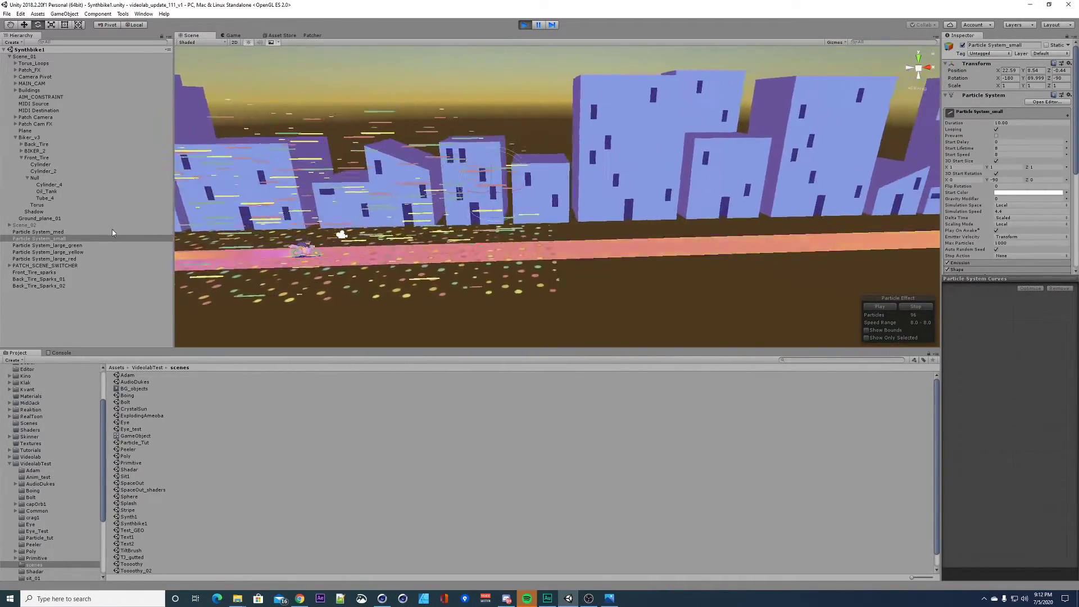
# Step: Inspect the motorbike scene's medium, small, large green and large red particle systems one after another
pyautogui.click(62, 232)
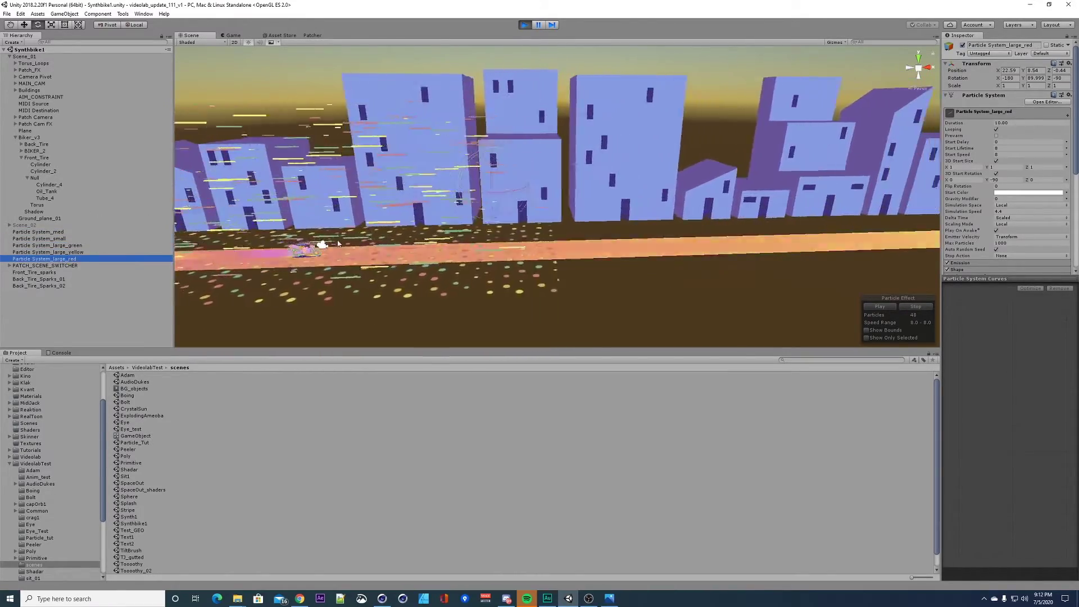
pyautogui.keyDown('alt'); pyautogui.moveTo(393, 180); pyautogui.dragTo(392, 218); pyautogui.keyUp('alt')
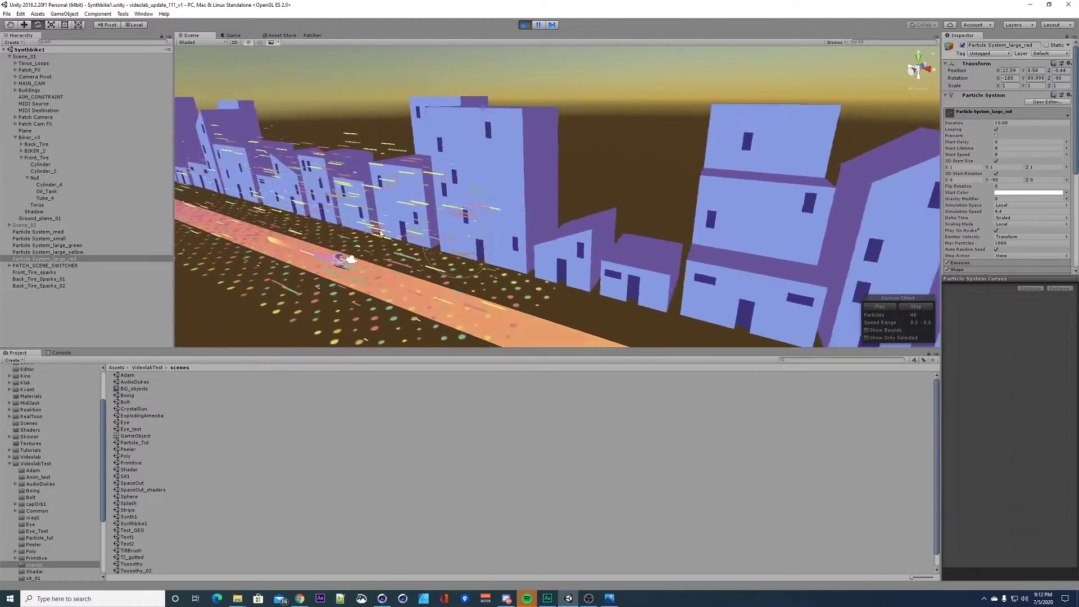
pyautogui.click(56, 231)
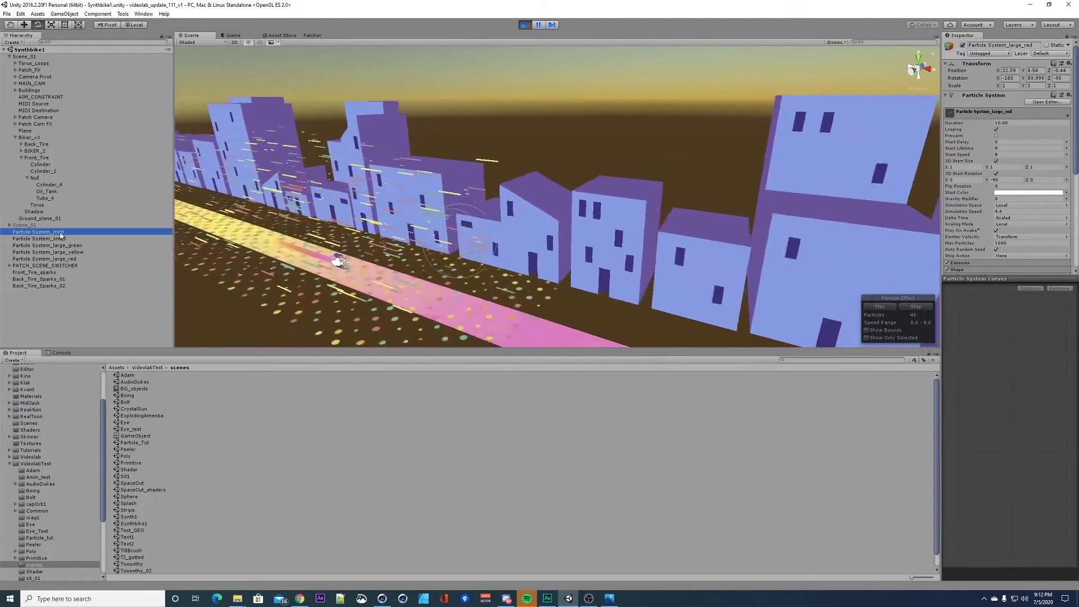
pyautogui.click(60, 240)
pyautogui.click(63, 246)
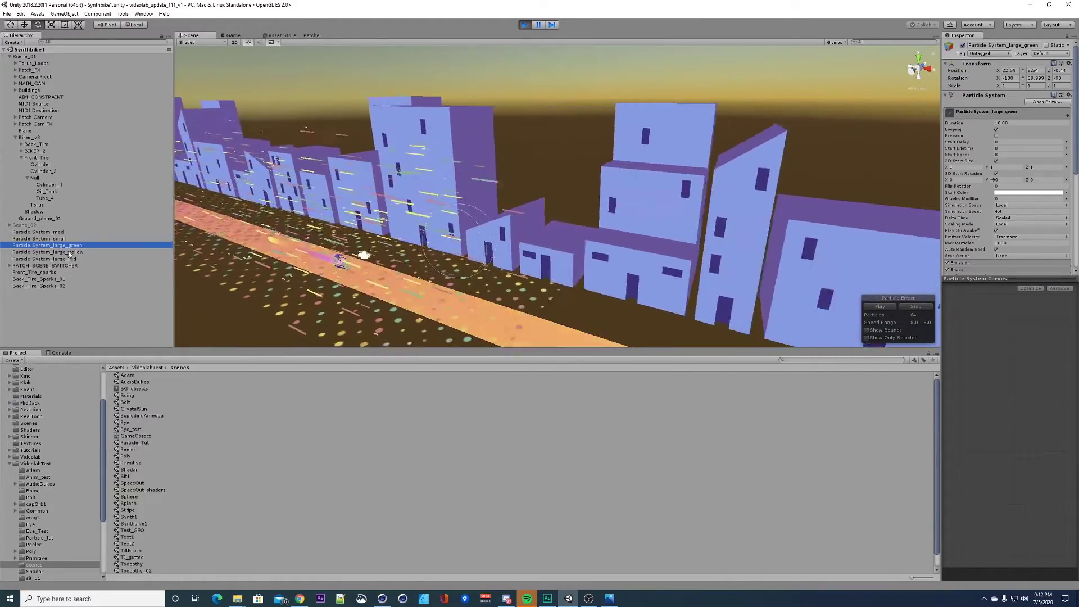
pyautogui.click(67, 259)
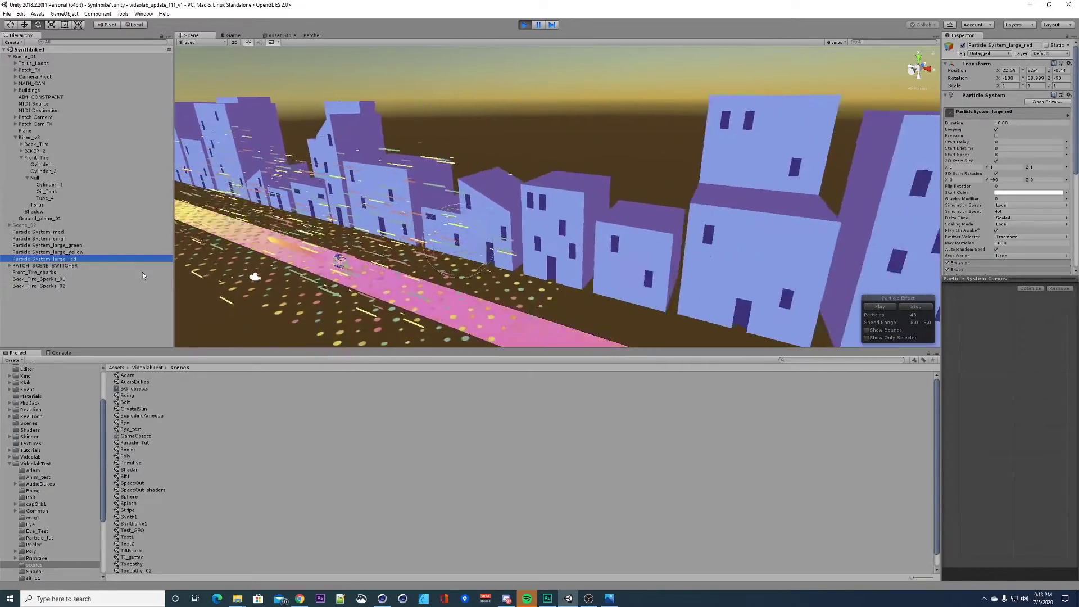
# Step: Stop the motorbike scene, then open the Toooothy scene and preview it in play mode
pyautogui.click(524, 25)
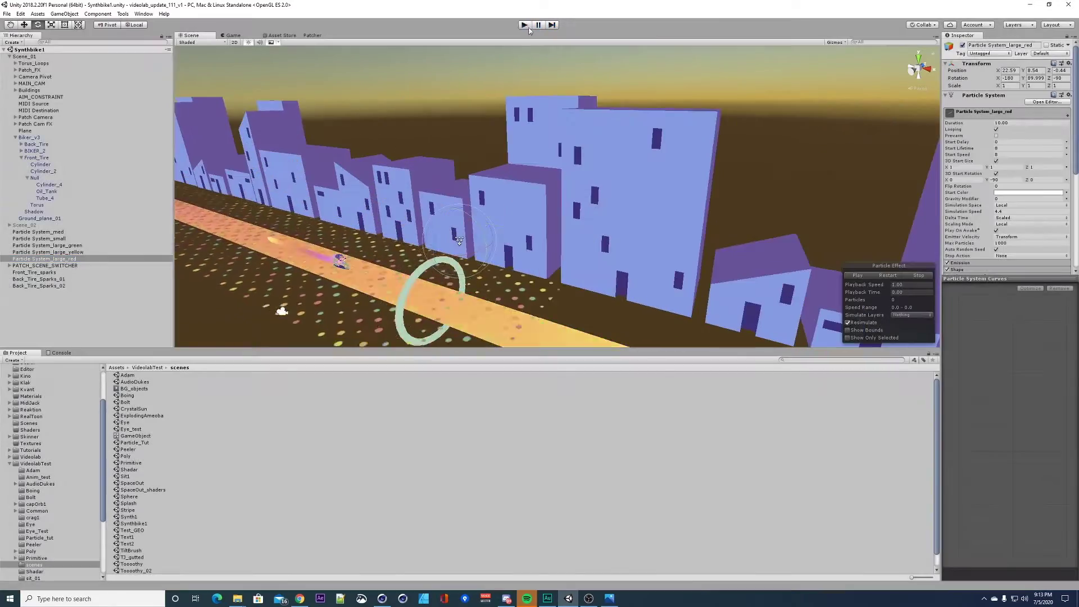
pyautogui.doubleClick(148, 564)
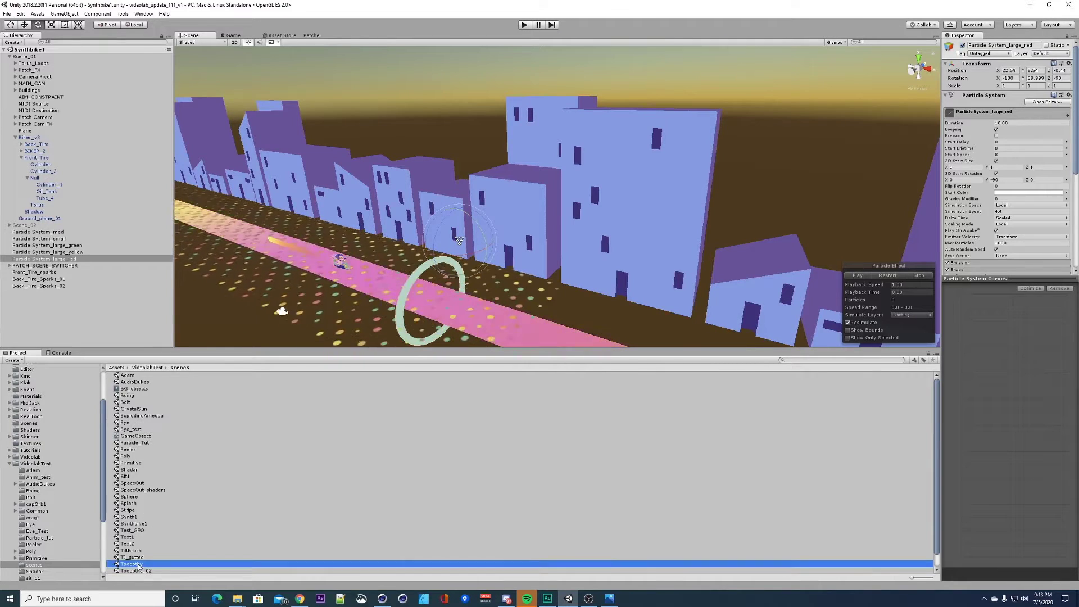
pyautogui.click(524, 25)
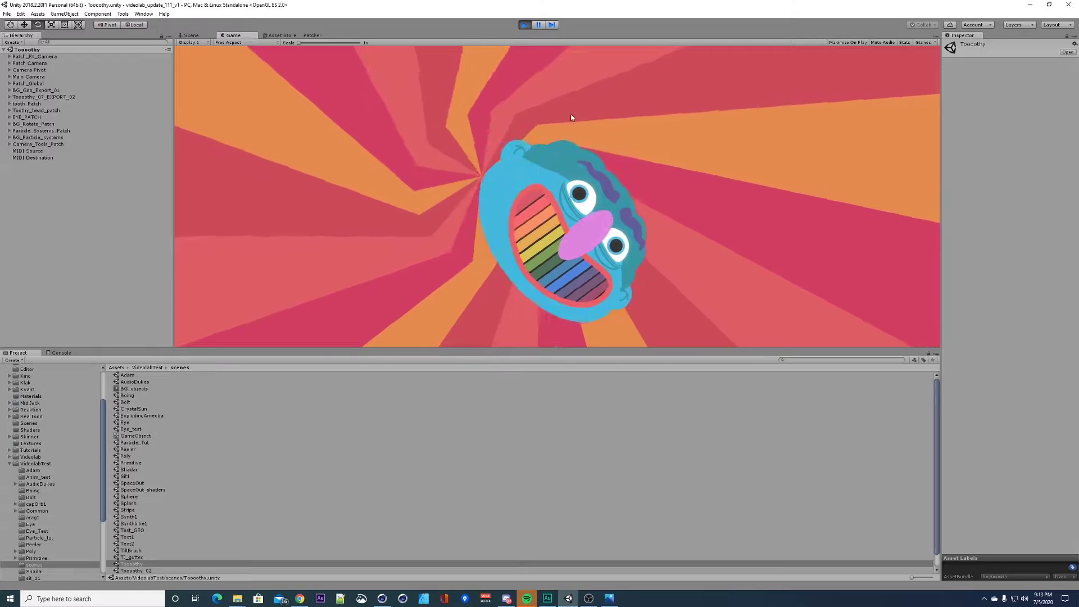
pyautogui.click(523, 25)
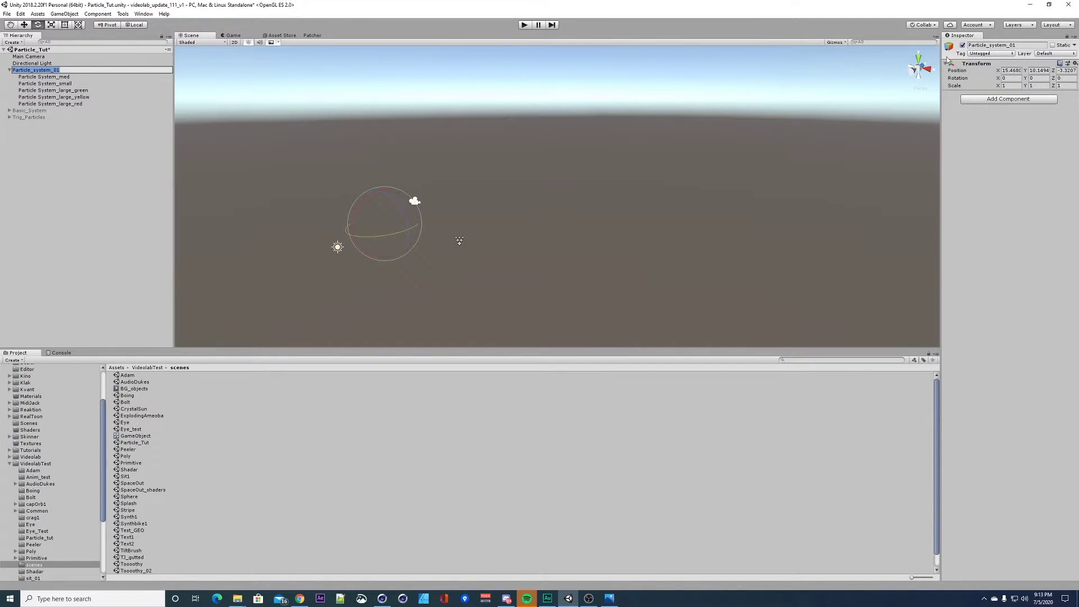
# Step: Preview the Particle System_med object in the Particle_Tut scene and widen the Inspector
pyautogui.click(80, 182)
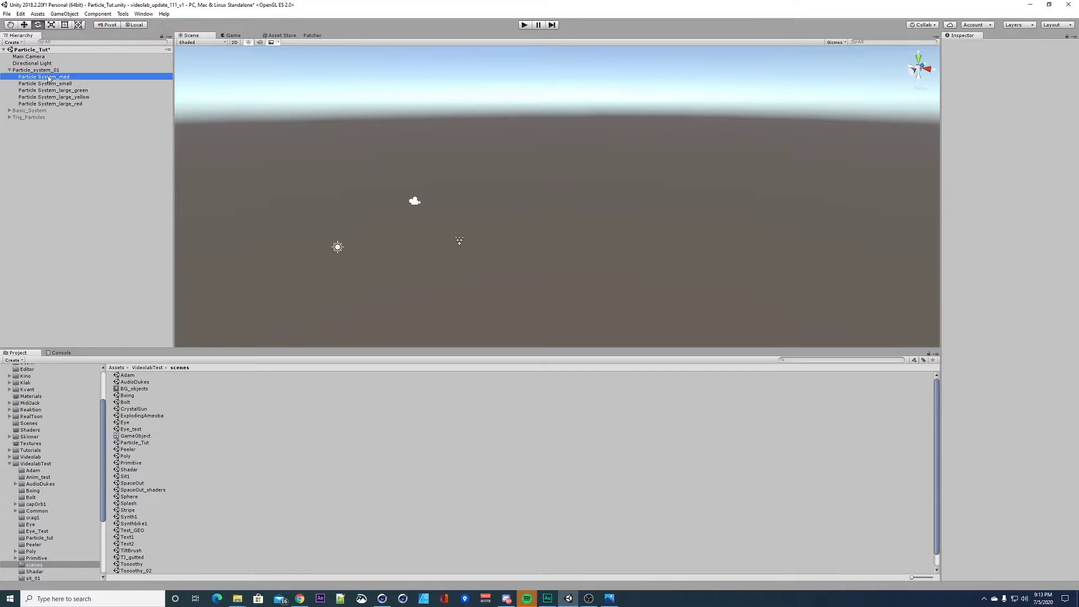
pyautogui.keyDown('alt'); pyautogui.moveTo(445, 214); pyautogui.dragTo(497, 200); pyautogui.keyUp('alt')
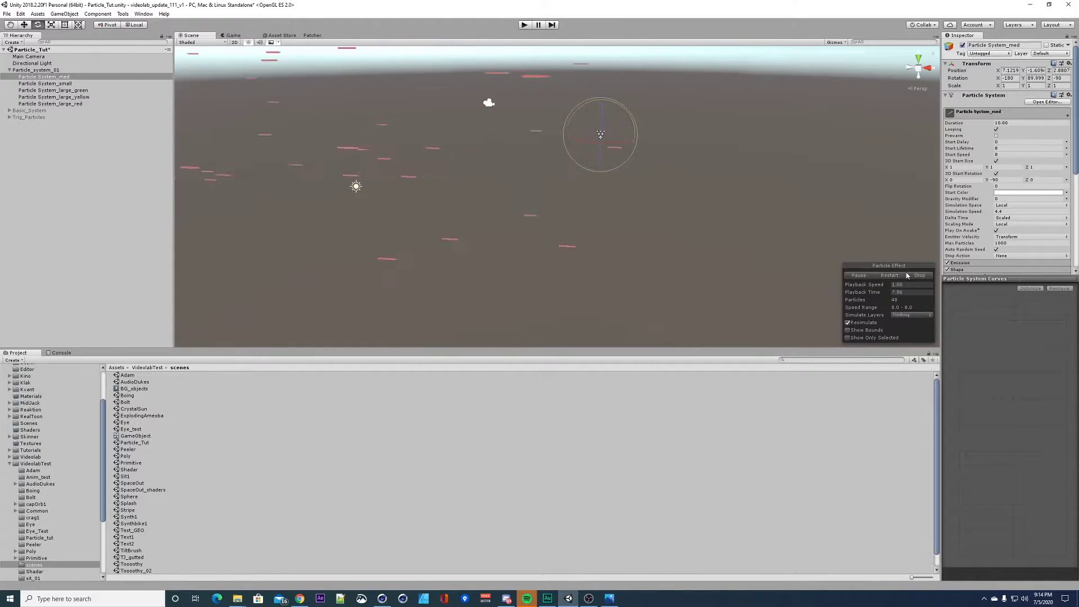
pyautogui.moveTo(940, 280); pyautogui.dragTo(797, 273)
pyautogui.click(63, 185)
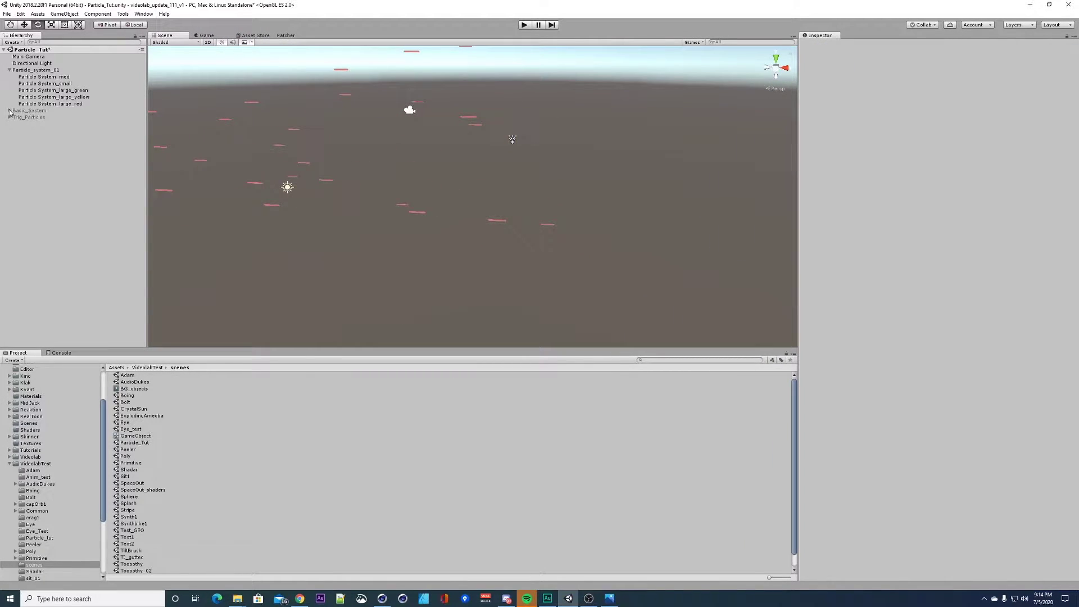
# Step: Add a new Particle System effect at the top level of the scene and enlarge the Inspector to show all its modules
pyautogui.click(31, 111)
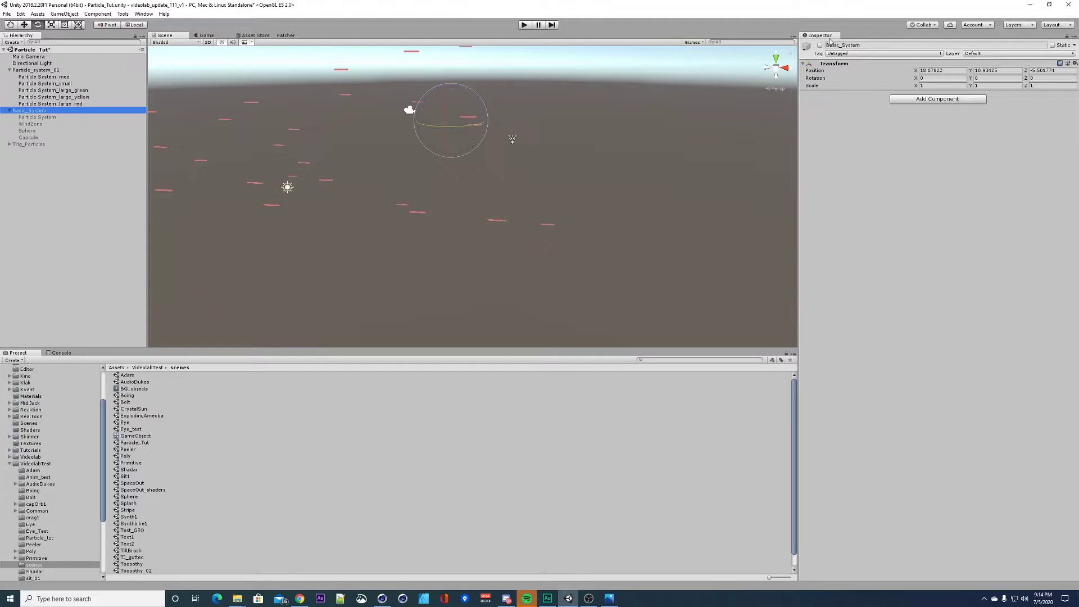
pyautogui.click(26, 198)
pyautogui.rightClick(26, 198)
pyautogui.moveTo(64, 278)
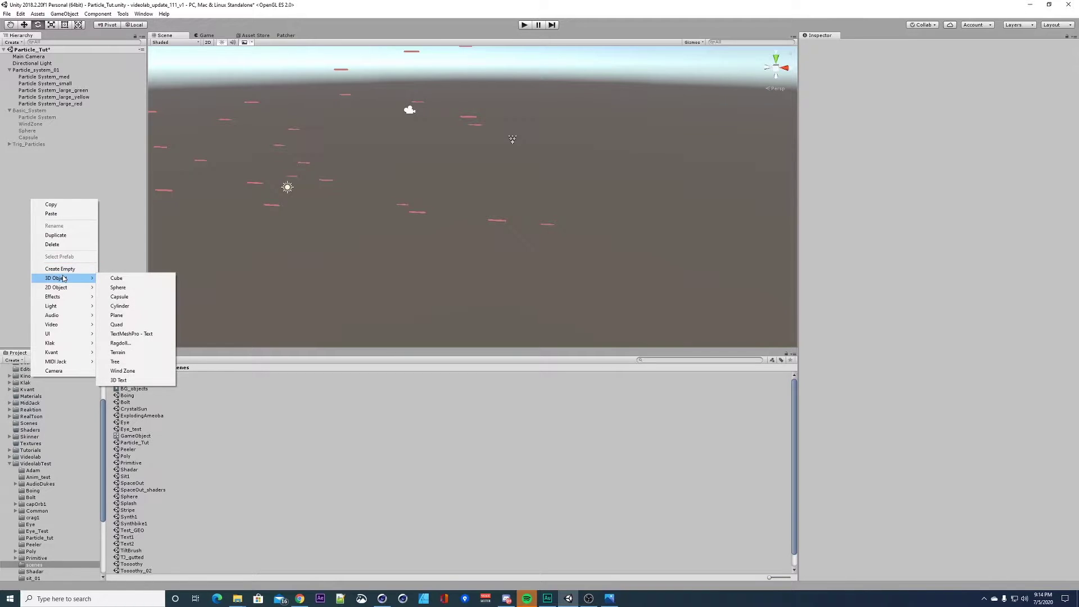
pyautogui.moveTo(68, 300)
pyautogui.click(138, 297)
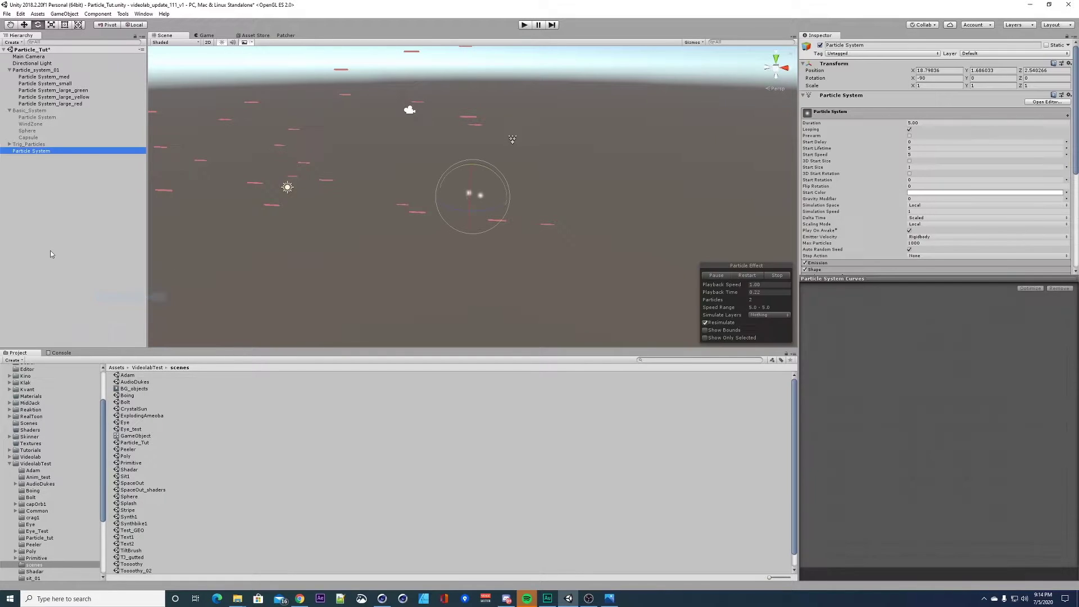
pyautogui.keyDown('alt'); pyautogui.moveTo(466, 200); pyautogui.dragTo(484, 180); pyautogui.keyUp('alt')
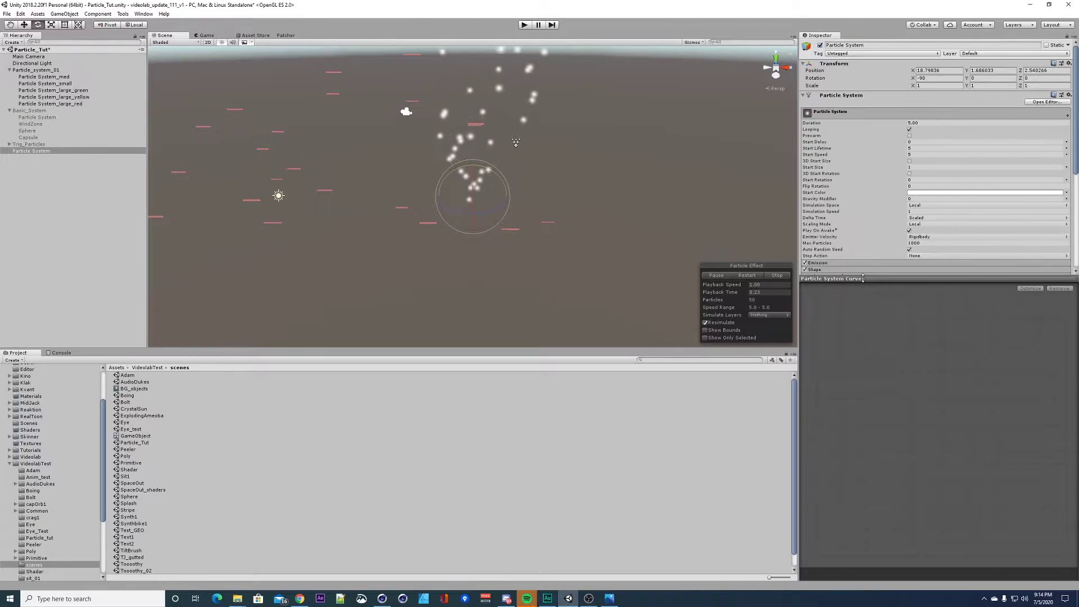
pyautogui.moveTo(863, 279); pyautogui.dragTo(882, 488)
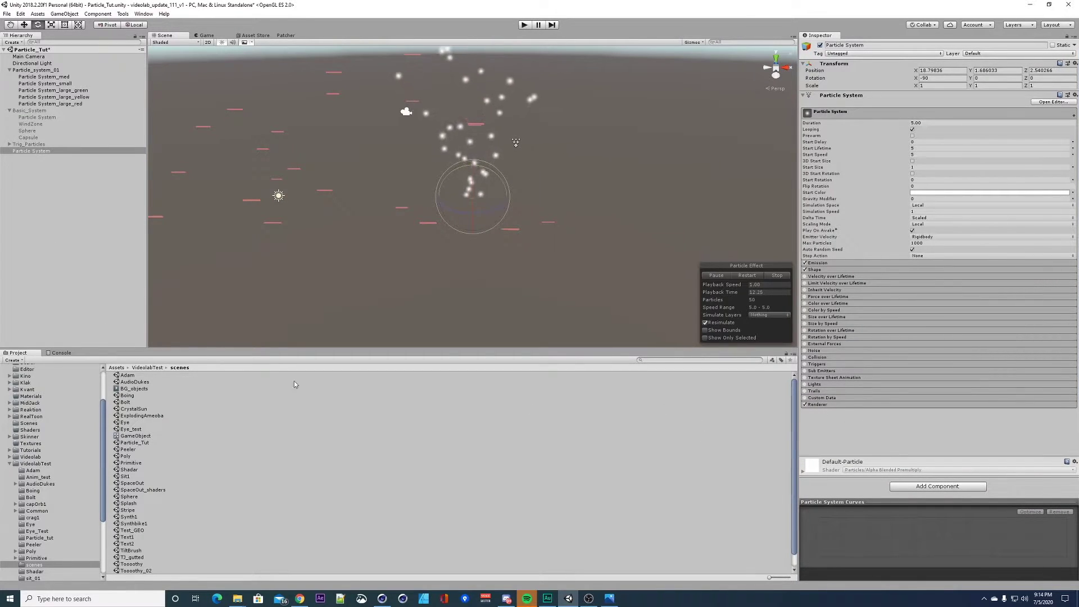
pyautogui.click(64, 254)
pyautogui.rightClick(32, 211)
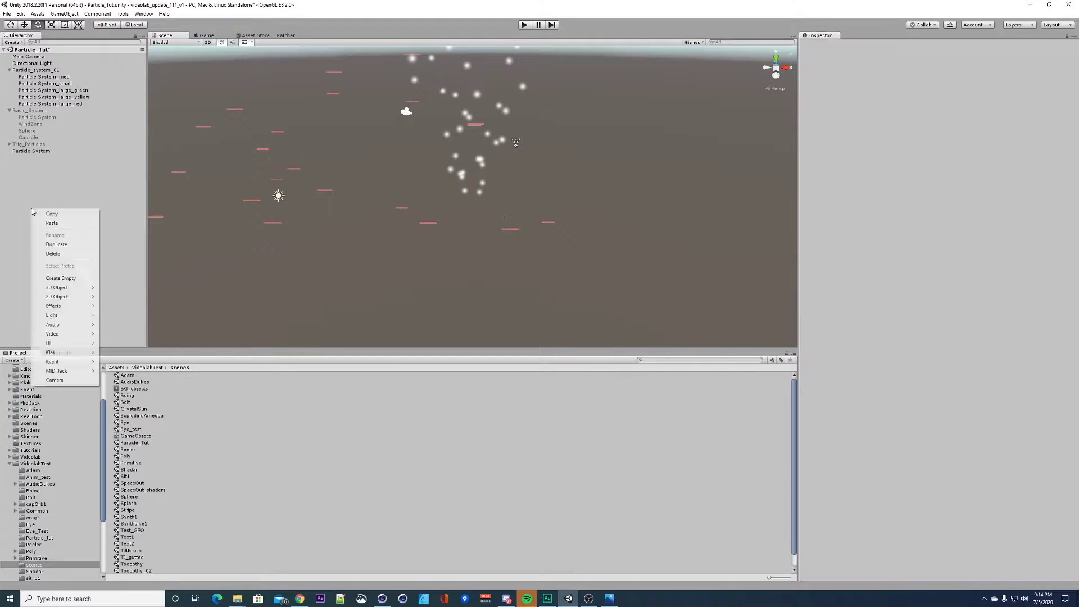
pyautogui.moveTo(69, 292)
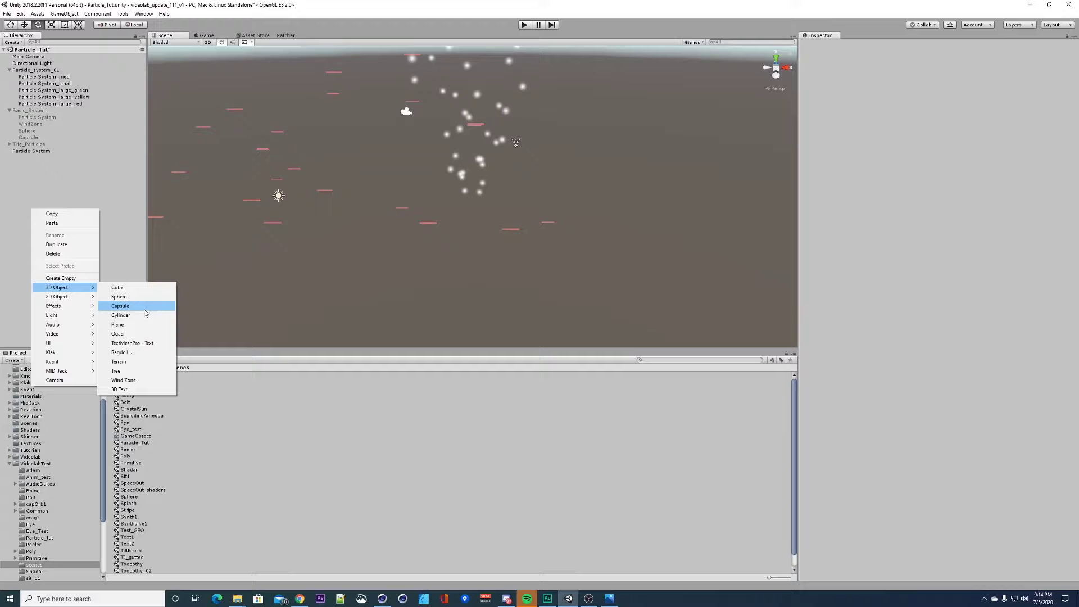
pyautogui.click(119, 248)
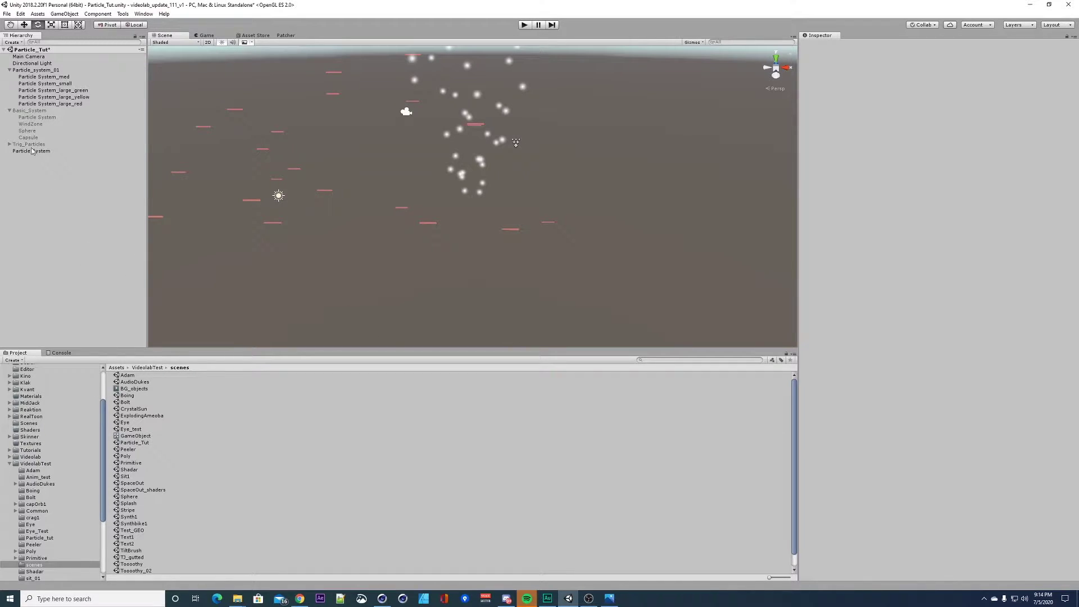
pyautogui.click(32, 151)
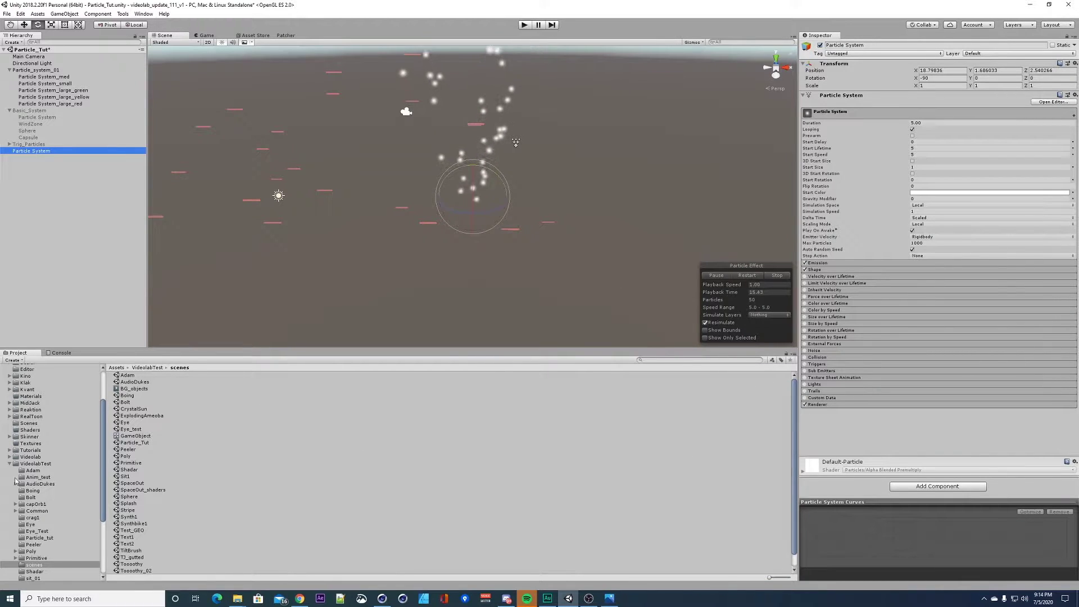
# Step: Create a new material named Particle_unlit in the Particle_tut folder
pyautogui.scroll(-5, 31, 505)
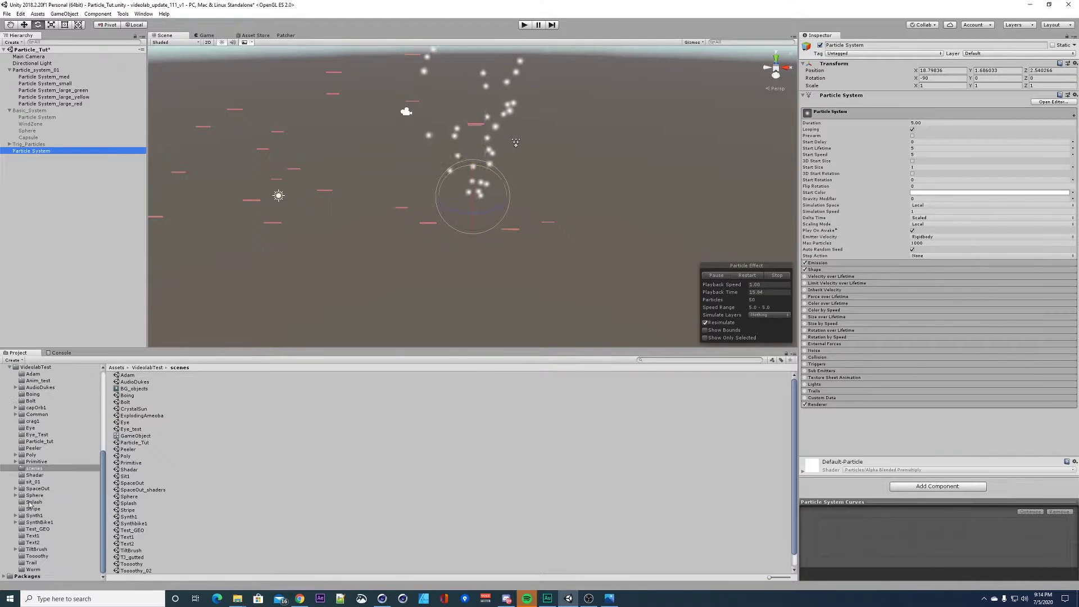
pyautogui.click(38, 442)
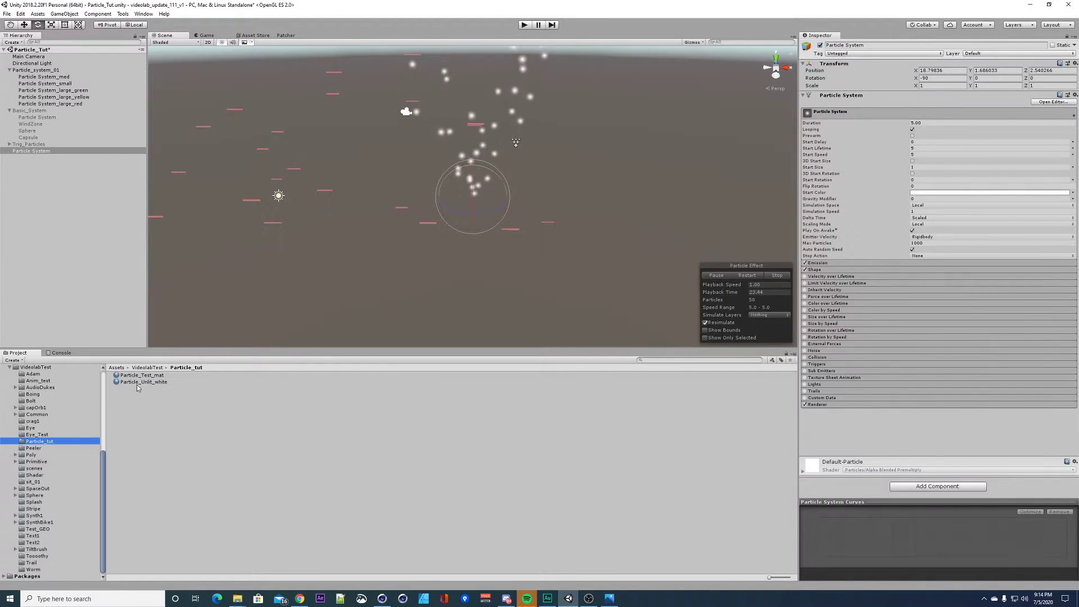
pyautogui.rightClick(138, 406)
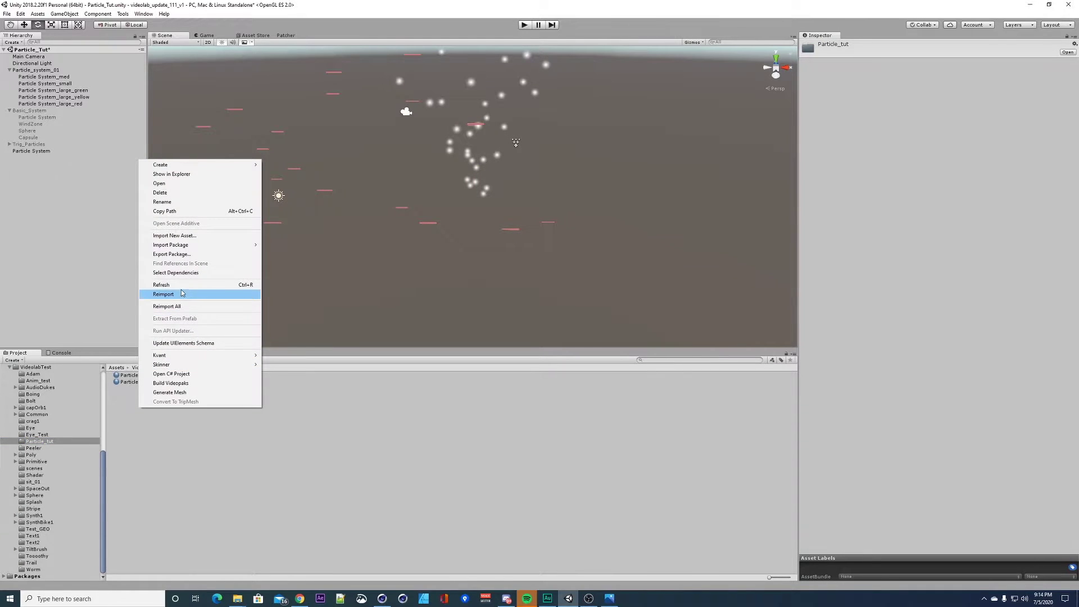
pyautogui.moveTo(178, 165)
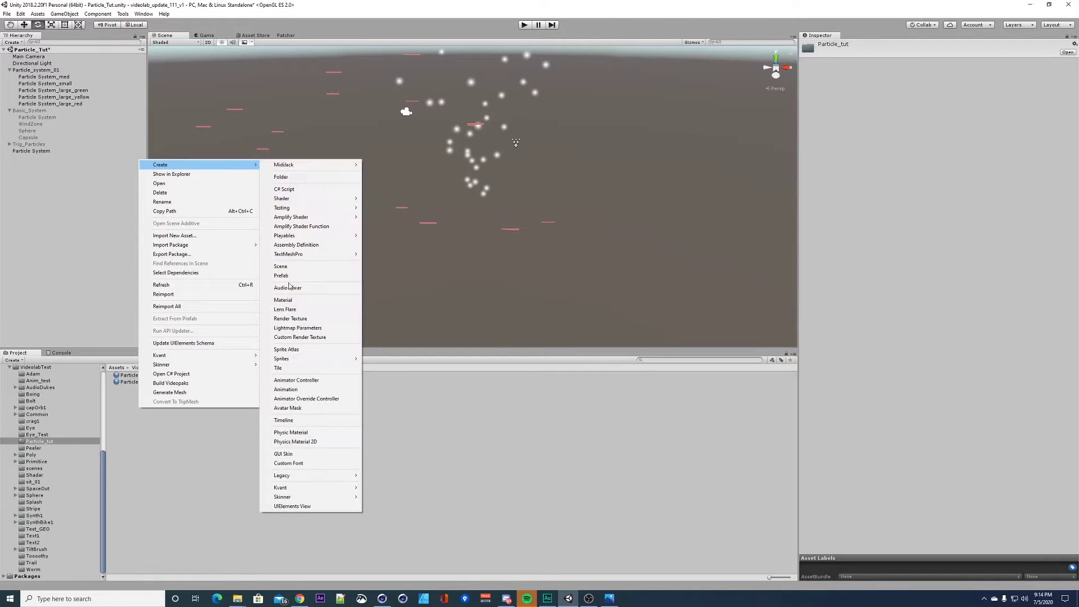
pyautogui.click(306, 302)
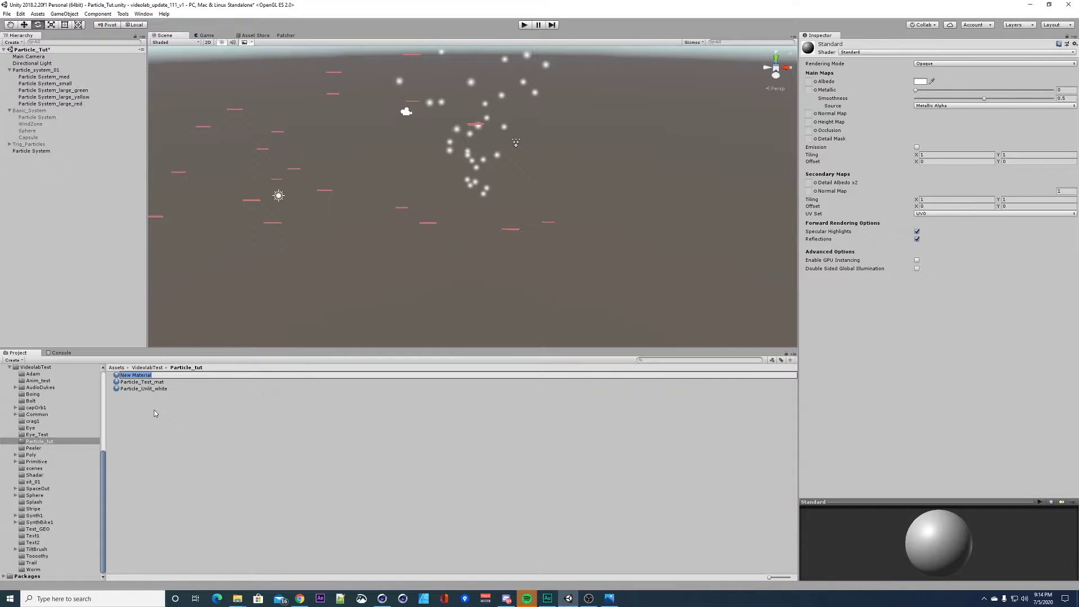
pyautogui.write('Particle_unlit')
pyautogui.press('Return')
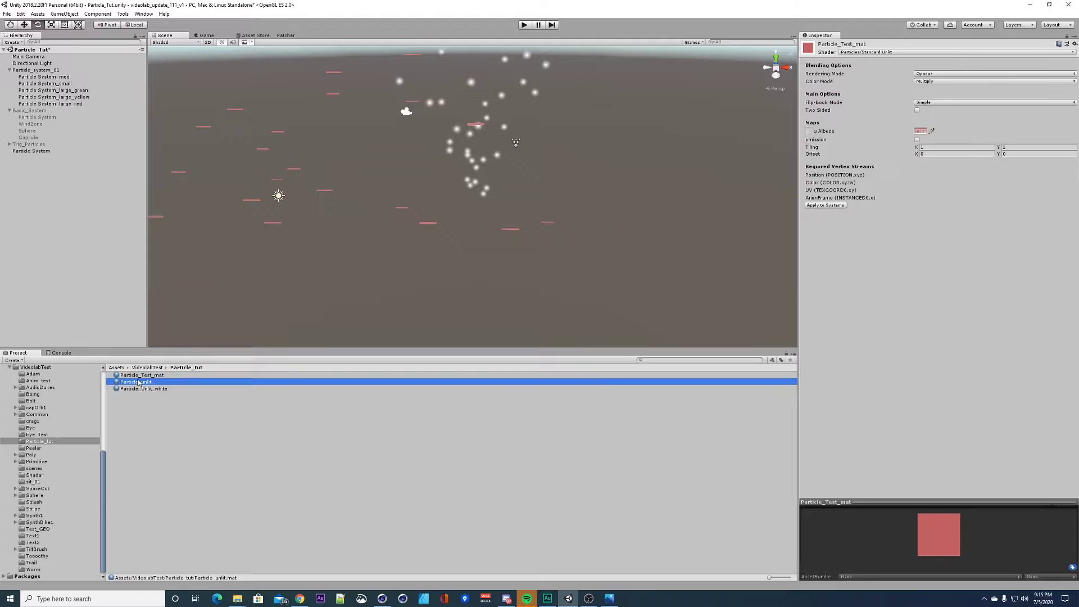
# Step: Set the Particle_unlit material's shader to Particles/Standard Unlit
pyautogui.click(922, 64)
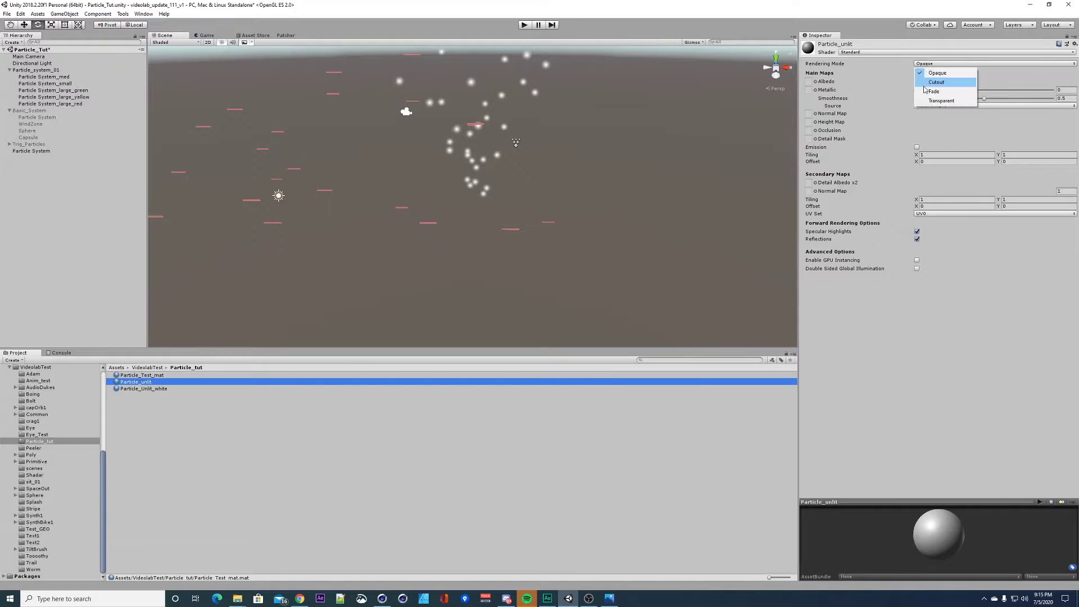
pyautogui.click(857, 50)
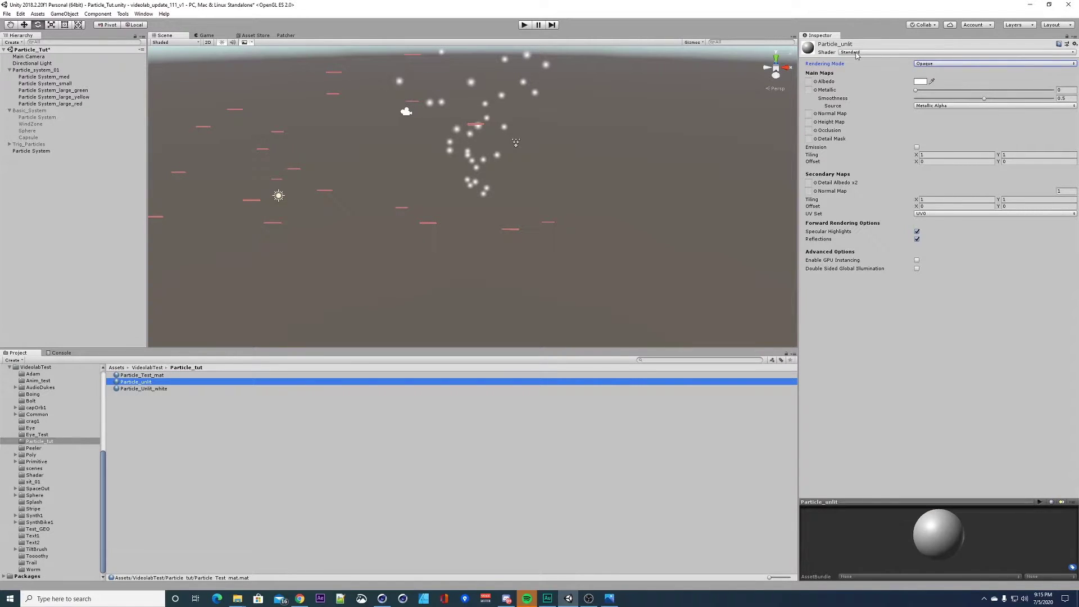
pyautogui.click(855, 53)
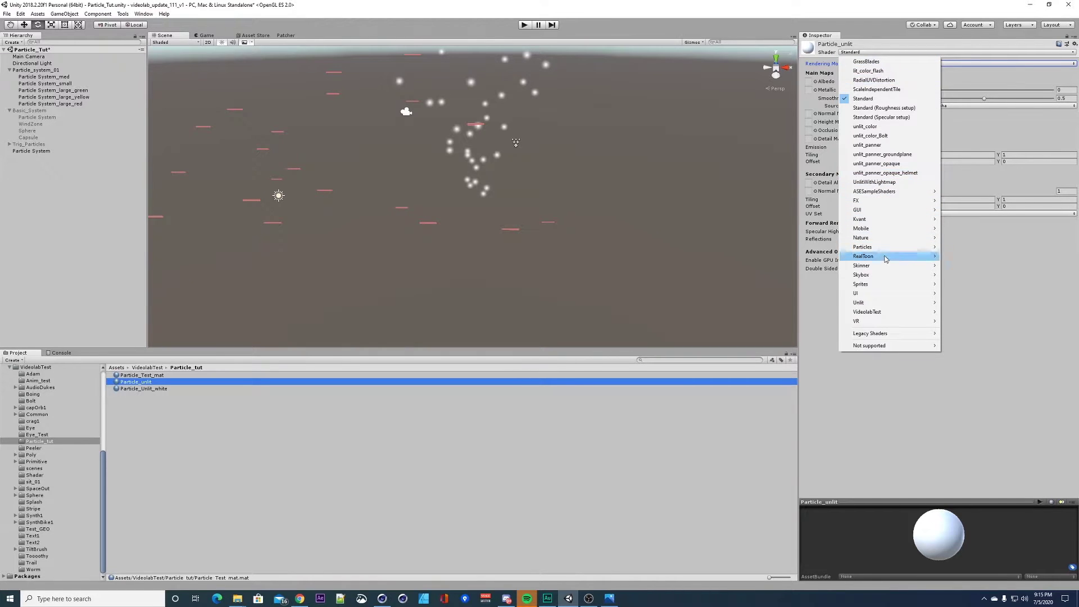
pyautogui.moveTo(886, 248)
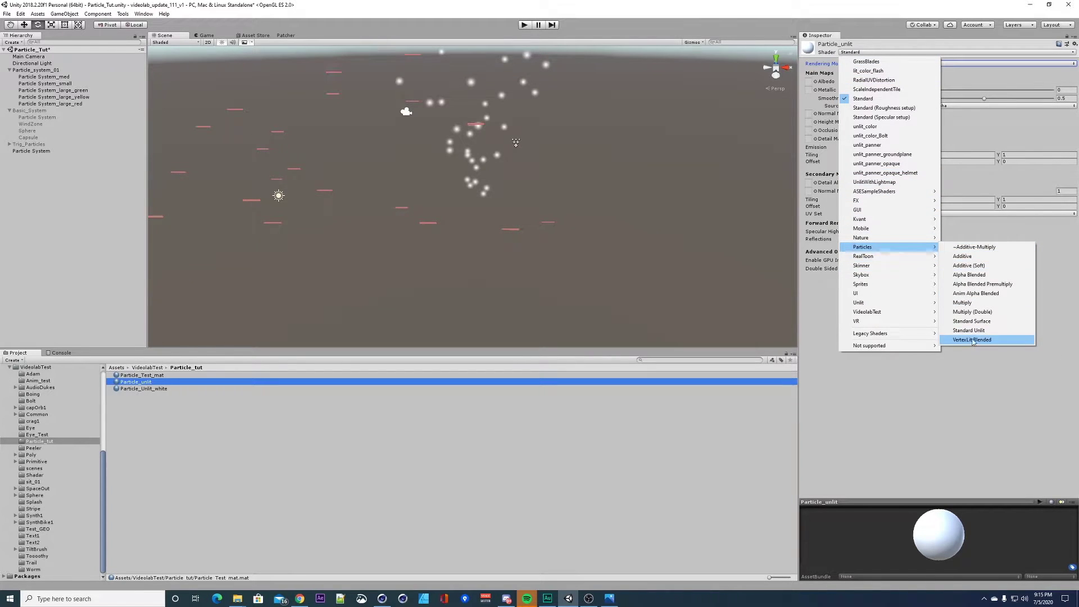
pyautogui.click(987, 331)
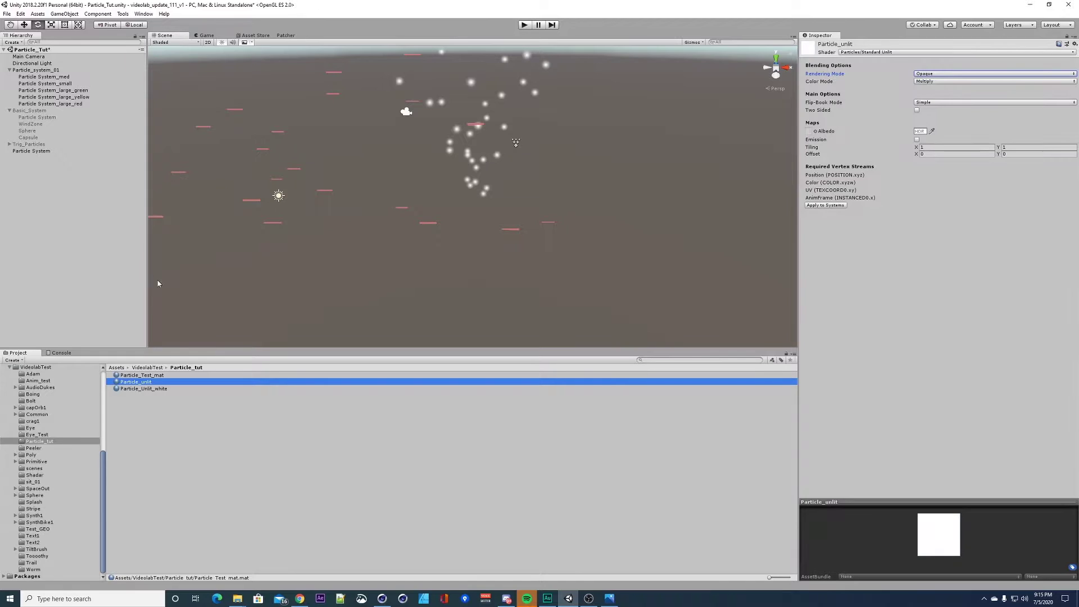
# Step: Set the Particle_unlit material's Albedo color to purple, hex A53FB0
pyautogui.click(195, 459)
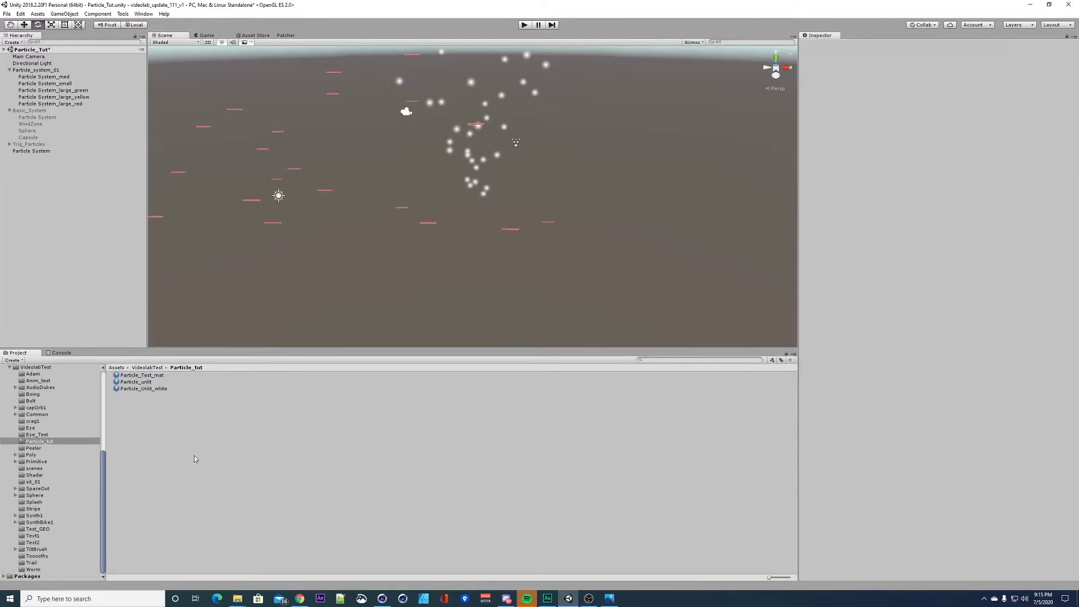
pyautogui.click(151, 382)
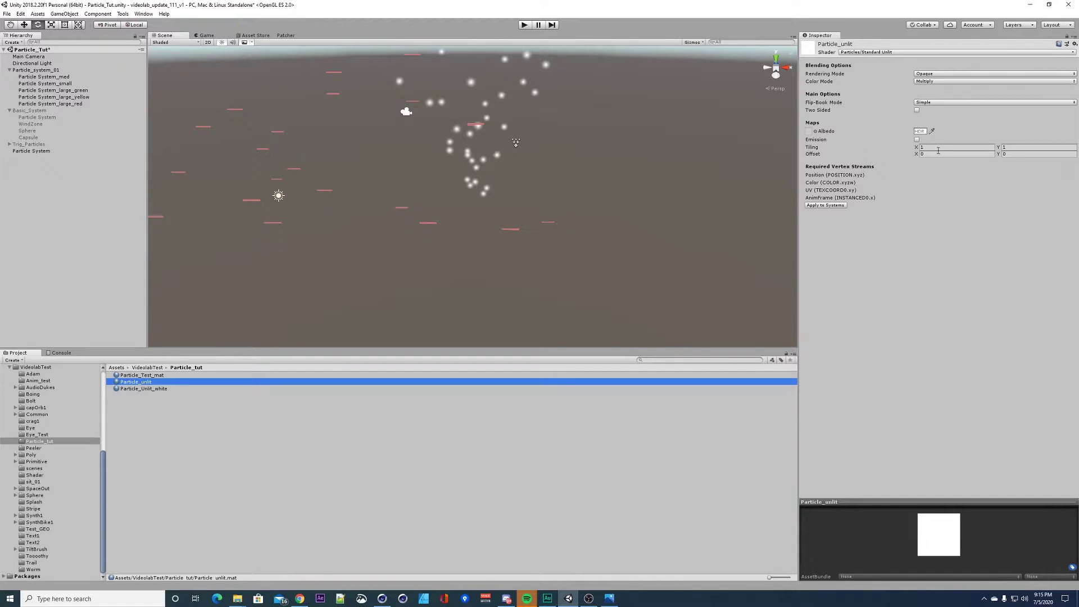
pyautogui.click(921, 131)
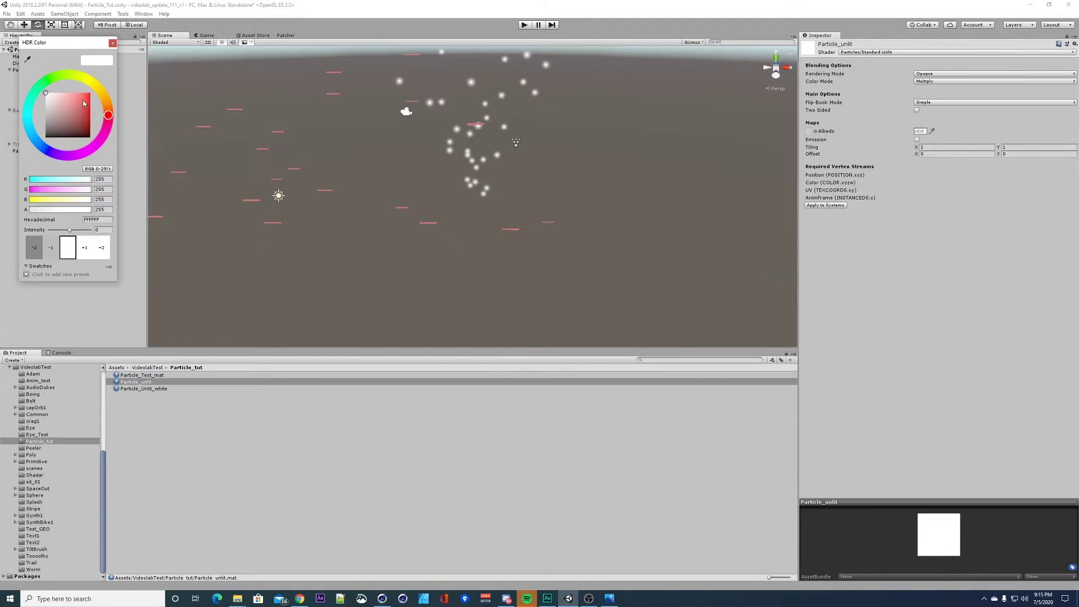
pyautogui.click(105, 99)
pyautogui.moveTo(74, 110); pyautogui.dragTo(87, 155)
pyautogui.click(75, 108)
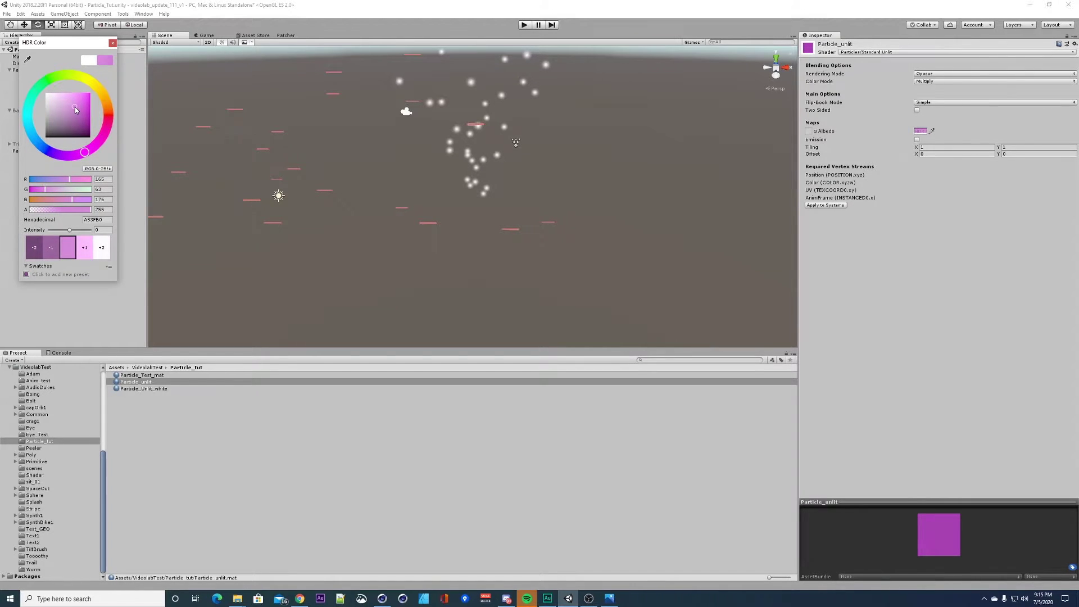
pyautogui.click(112, 43)
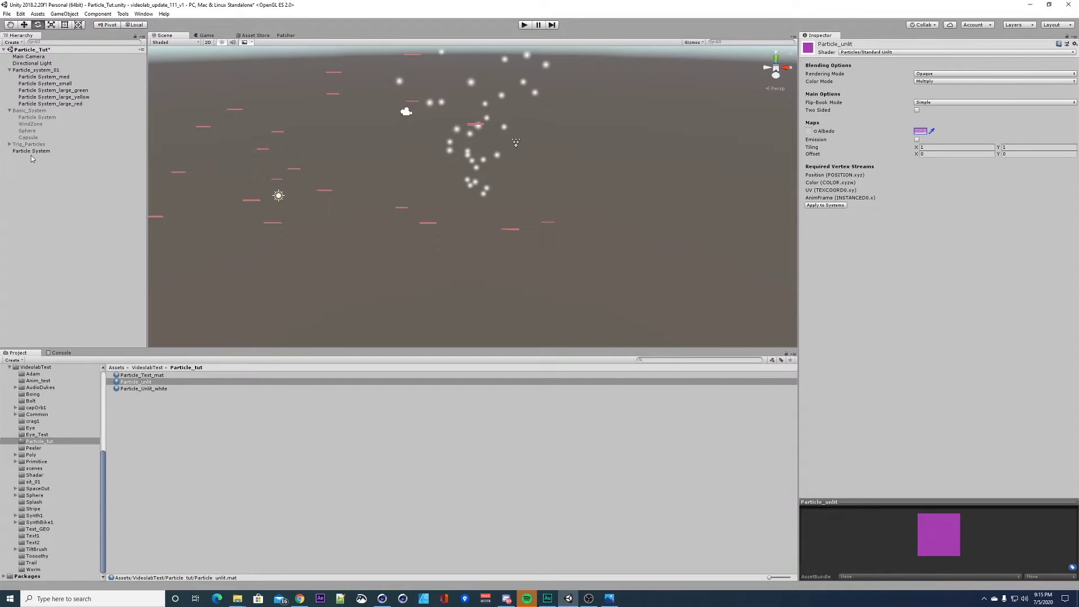
# Step: Set the new Particle System's Renderer to Mesh render mode and assign Particle_unlit as its material
pyautogui.click(31, 151)
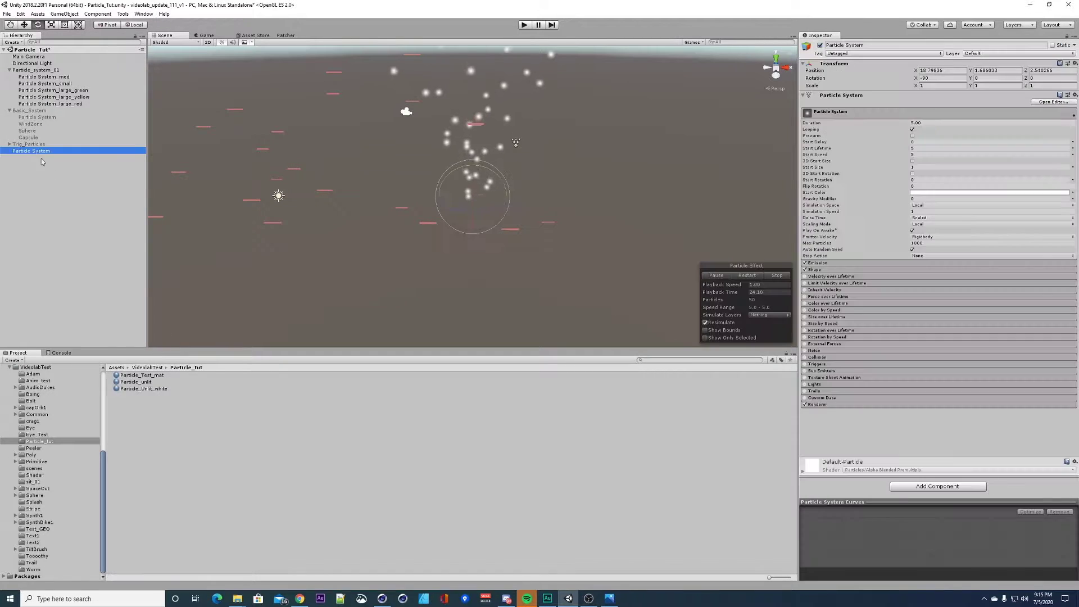
pyautogui.click(849, 405)
pyautogui.scroll(-2, 887, 450)
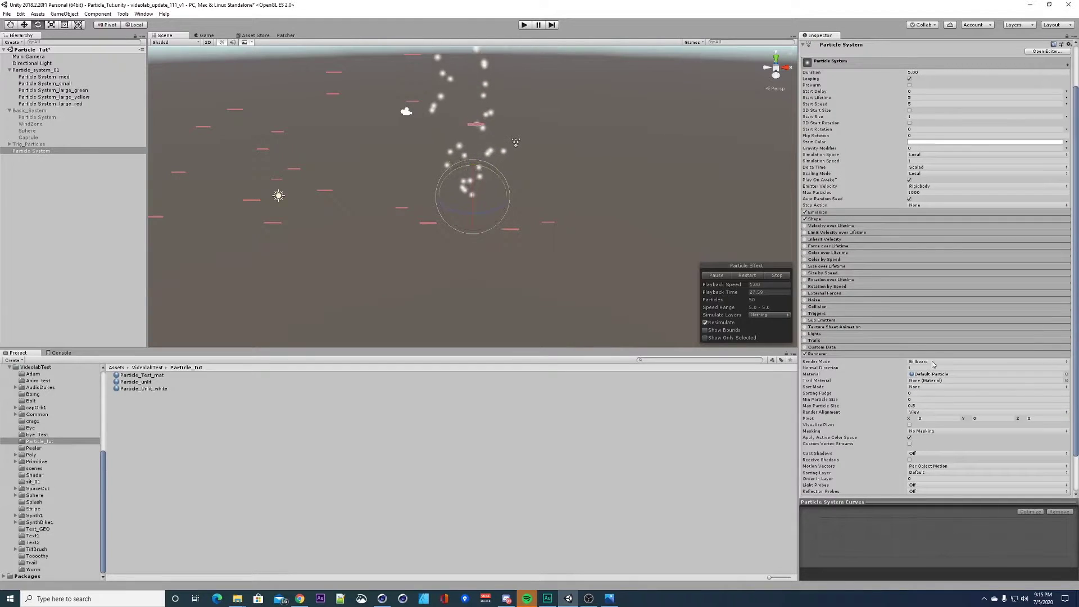
pyautogui.click(931, 362)
pyautogui.click(928, 407)
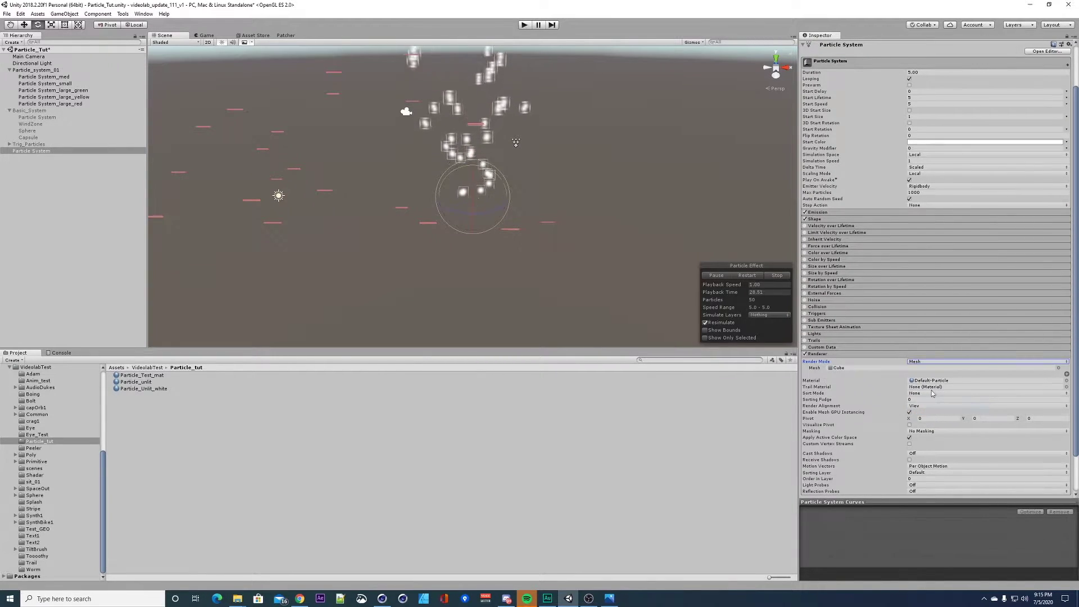
pyautogui.moveTo(137, 385); pyautogui.dragTo(933, 382)
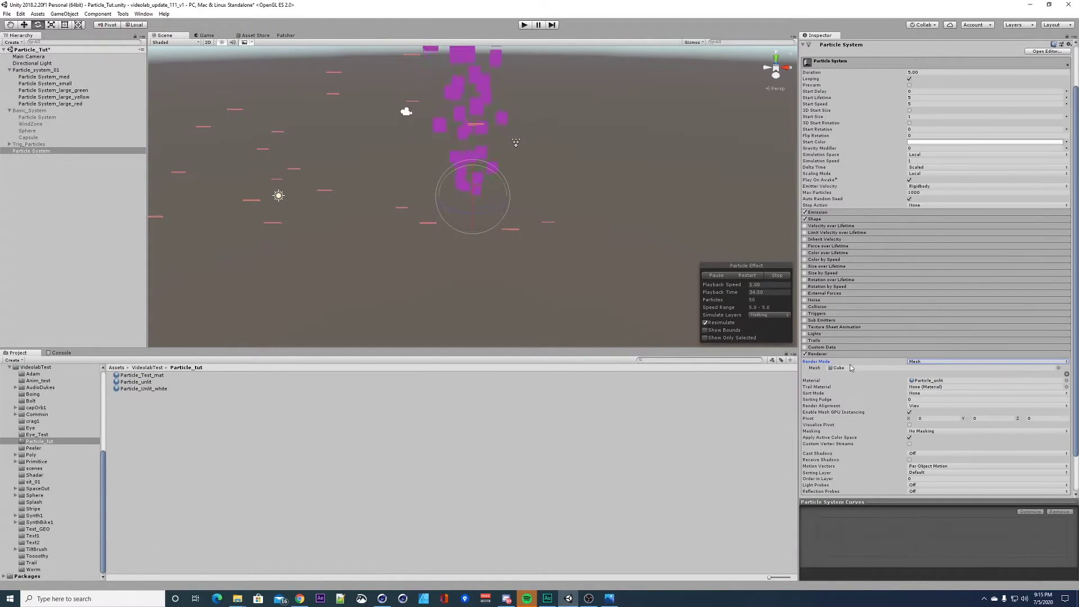
# Step: Search the meshes for "capsul" and assign the elongated Capsule mesh from the bursts_01 FBX to the particle renderer
pyautogui.click(1058, 369)
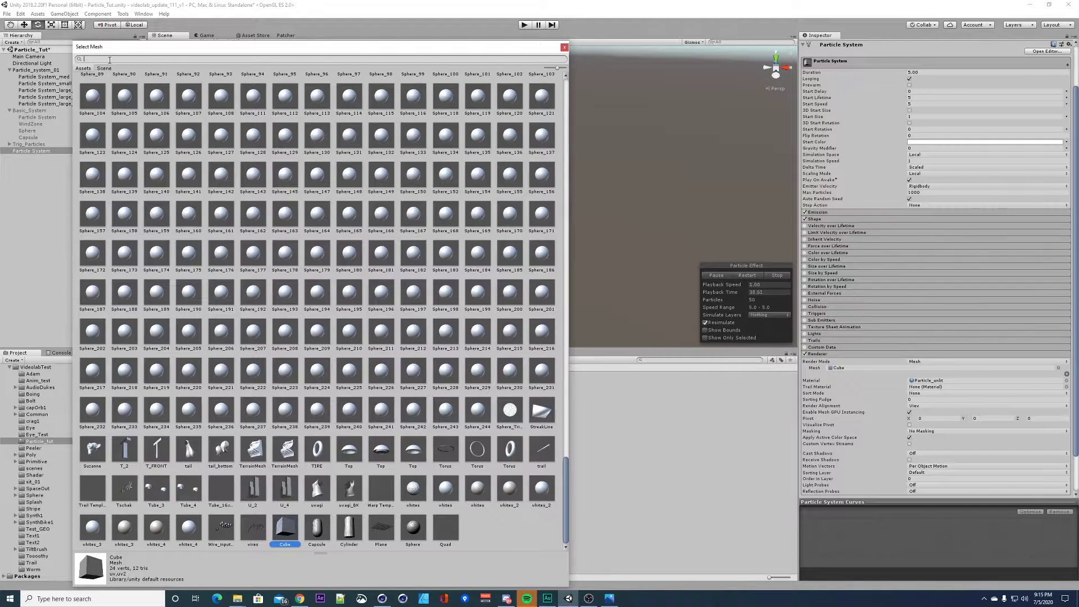
pyautogui.click(565, 48)
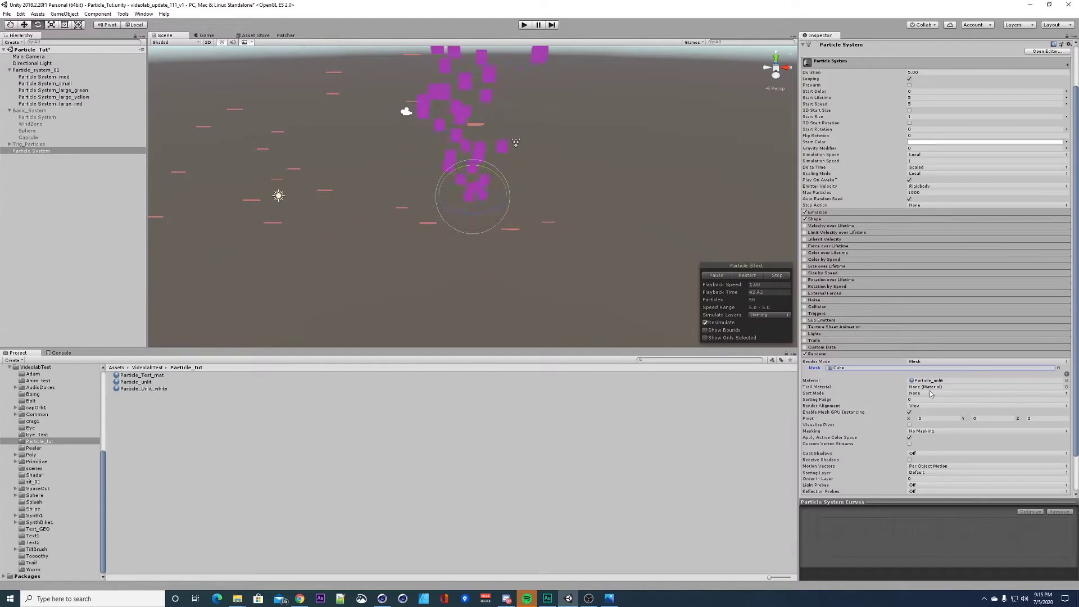
pyautogui.click(1059, 369)
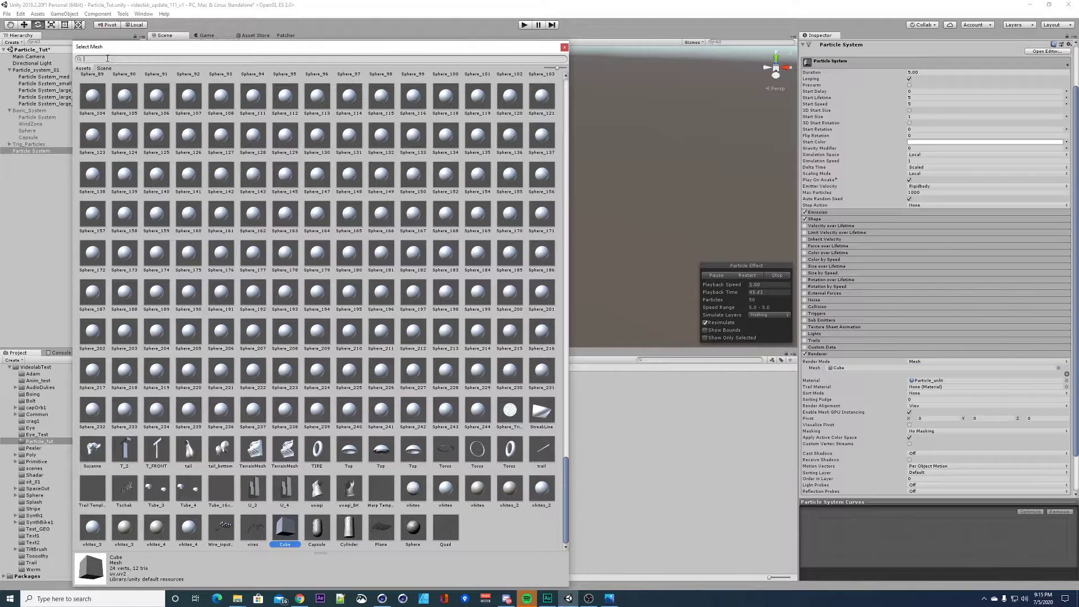
pyautogui.write('capsul')
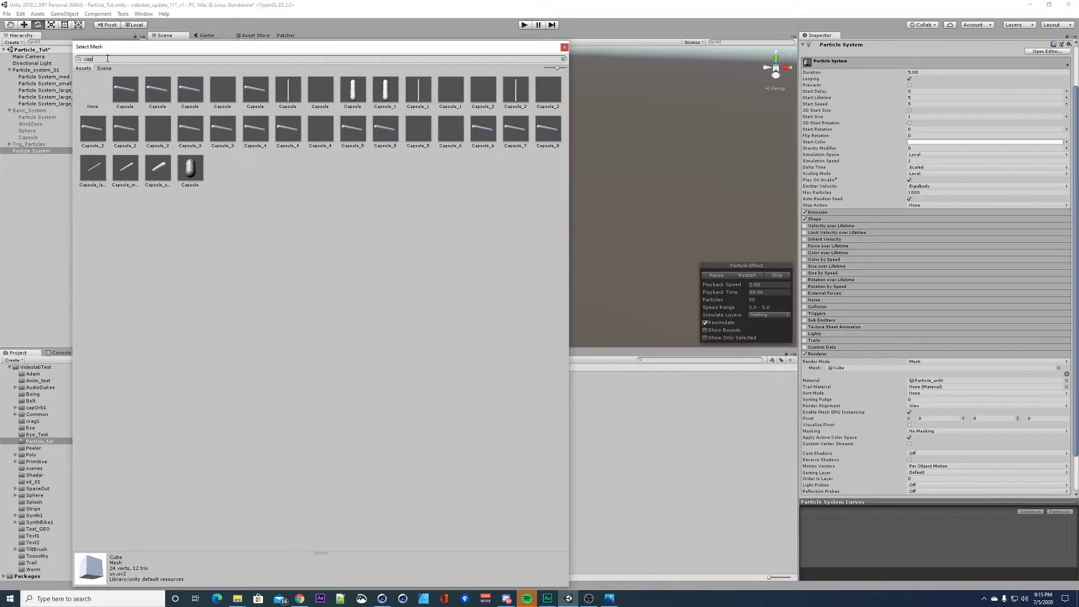
pyautogui.click(195, 89)
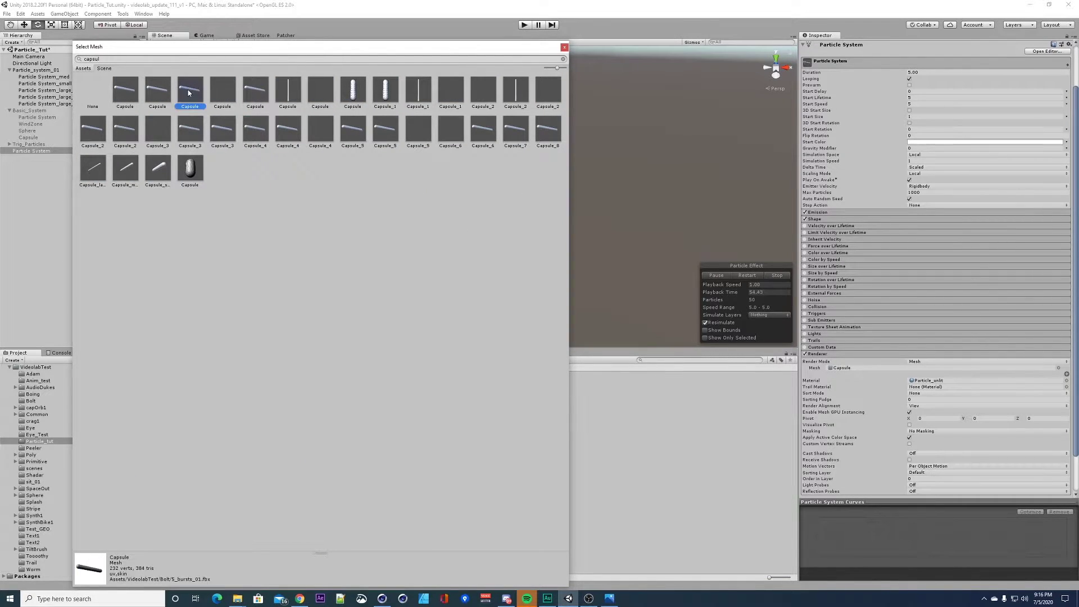
pyautogui.doubleClick(190, 92)
pyautogui.keyDown('alt'); pyautogui.moveTo(474, 198); pyautogui.dragTo(424, 176); pyautogui.keyUp('alt')
# Step: Change the Particle_unlit material's Albedo color to orange, hex D79A46
pyautogui.click(145, 384)
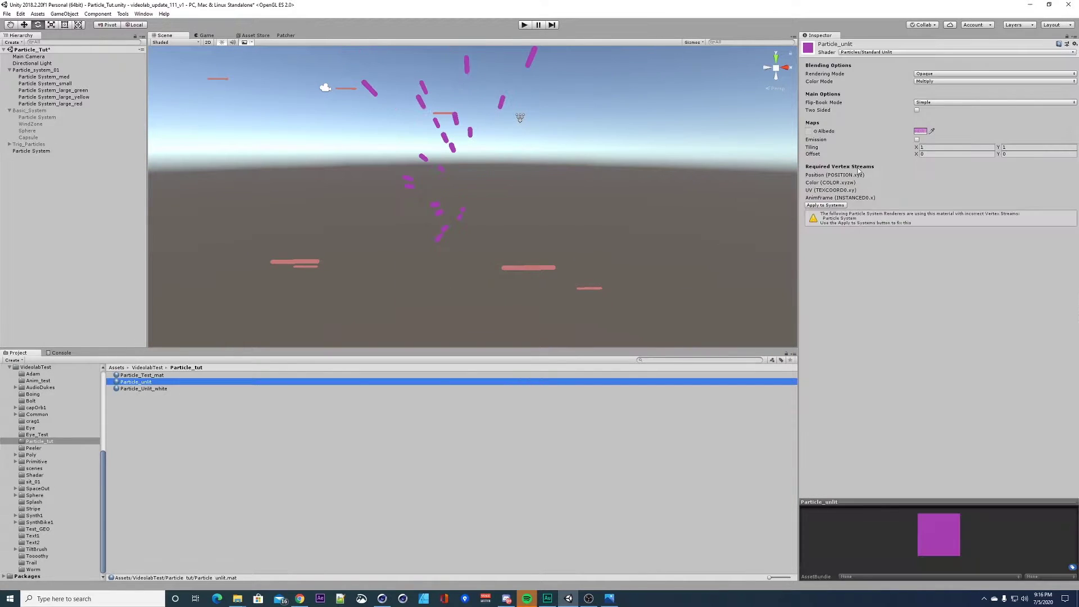
pyautogui.click(920, 131)
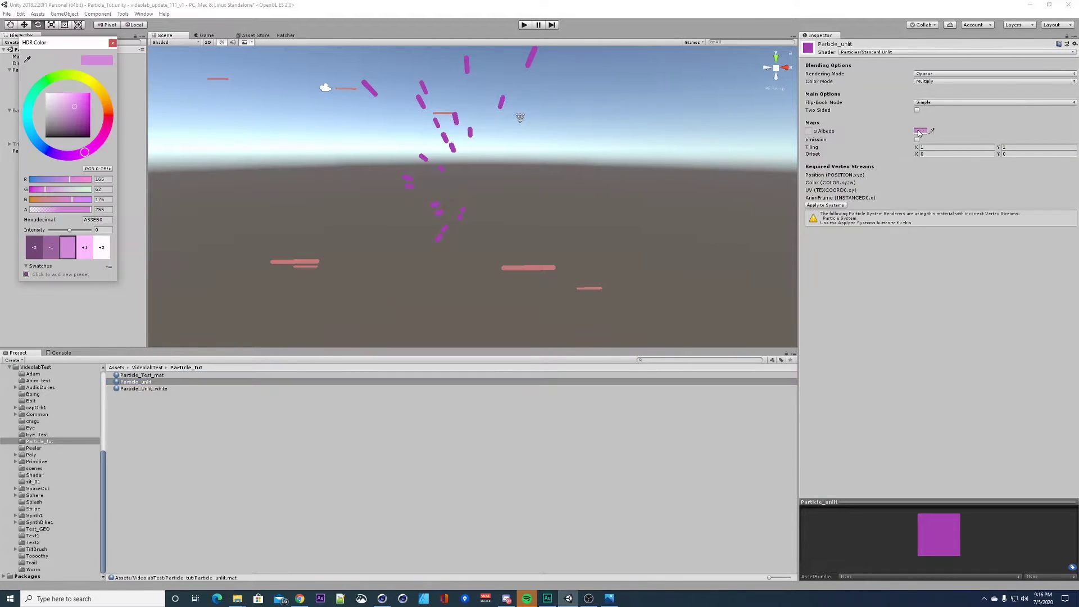
pyautogui.click(44, 85)
pyautogui.moveTo(56, 79)
pyautogui.mouseDown()
pyautogui.moveTo(90, 79)
pyautogui.moveTo(81, 103)
pyautogui.moveTo(102, 97)
pyautogui.mouseUp()
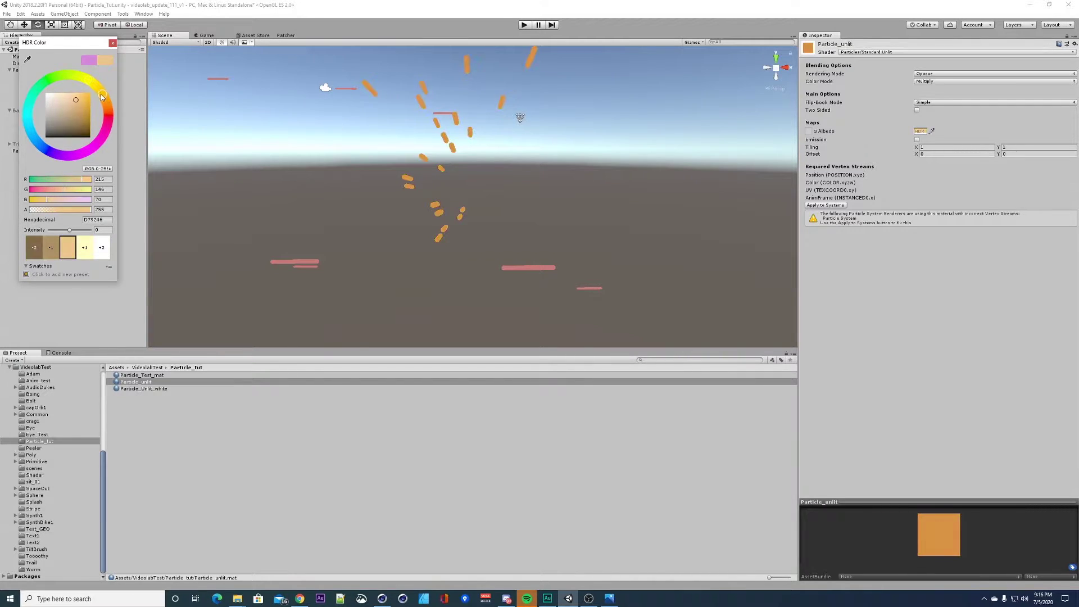
pyautogui.click(113, 43)
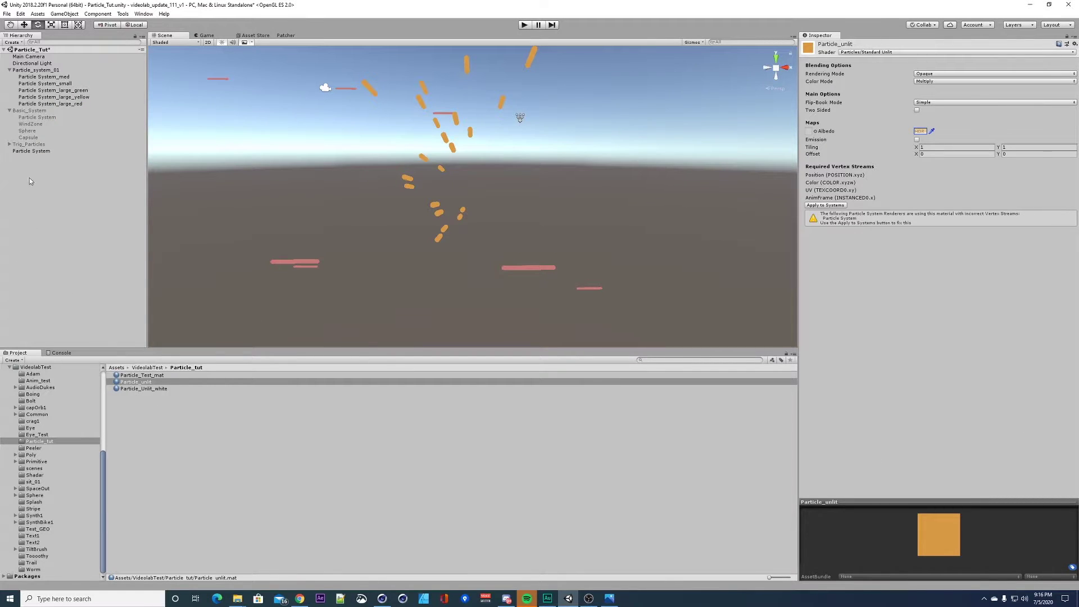
# Step: Set the new Particle System's Start Lifetime to 3 and its Duration to 3.00
pyautogui.click(32, 151)
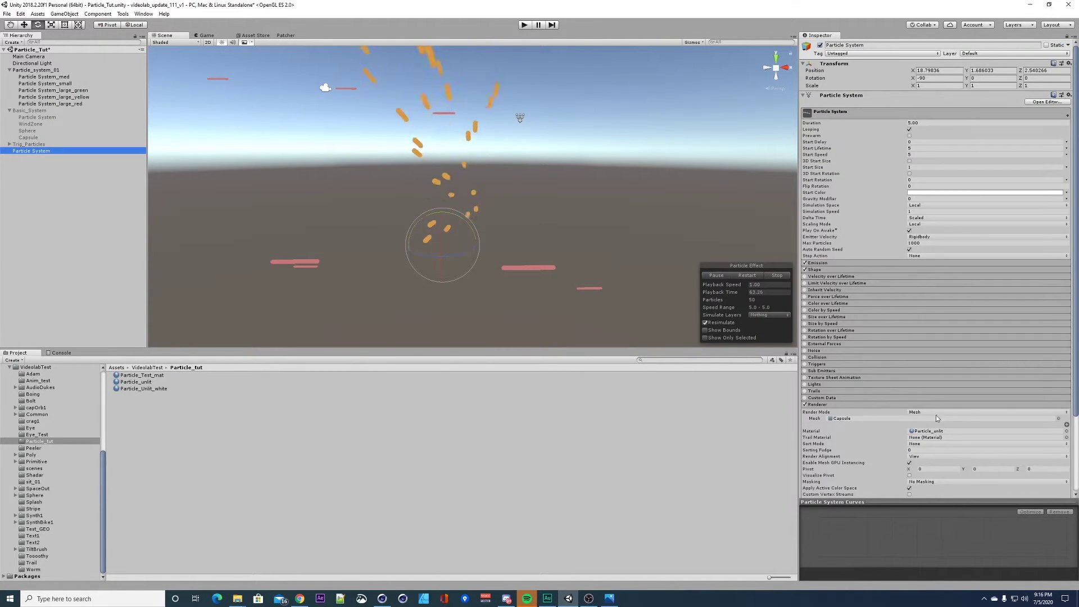
pyautogui.keyDown('alt'); pyautogui.moveTo(619, 275); pyautogui.dragTo(434, 221); pyautogui.keyUp('alt')
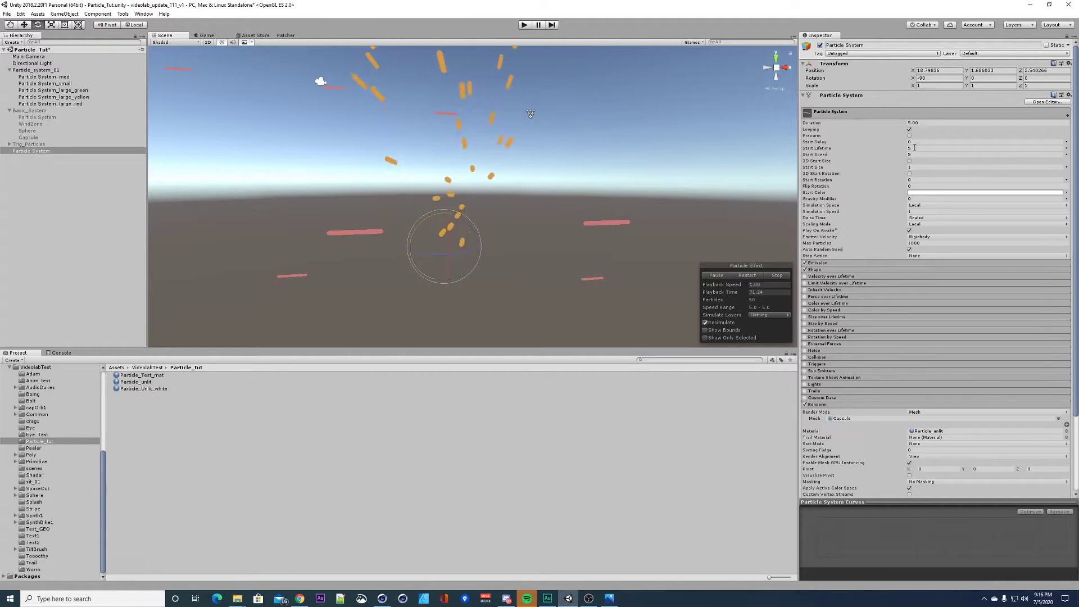
pyautogui.click(888, 149)
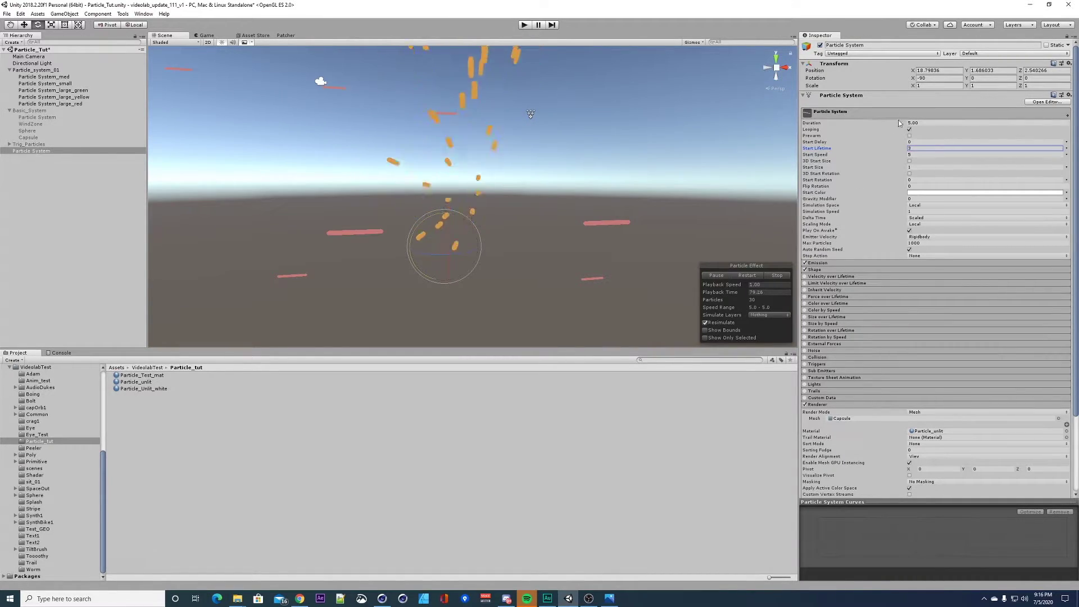
pyautogui.click(923, 124)
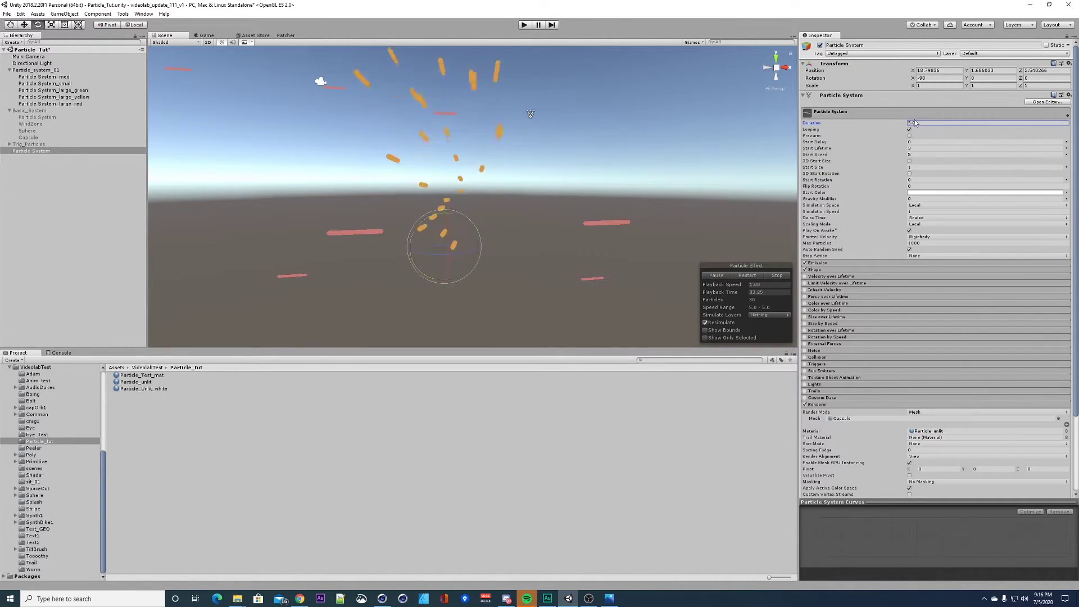
# Step: Expand the Particle System's Shape module and set the emitter shape to Box
pyautogui.moveTo(1076, 147); pyautogui.dragTo(1076, 187)
pyautogui.keyDown('alt'); pyautogui.moveTo(489, 230); pyautogui.dragTo(426, 224); pyautogui.keyUp('alt')
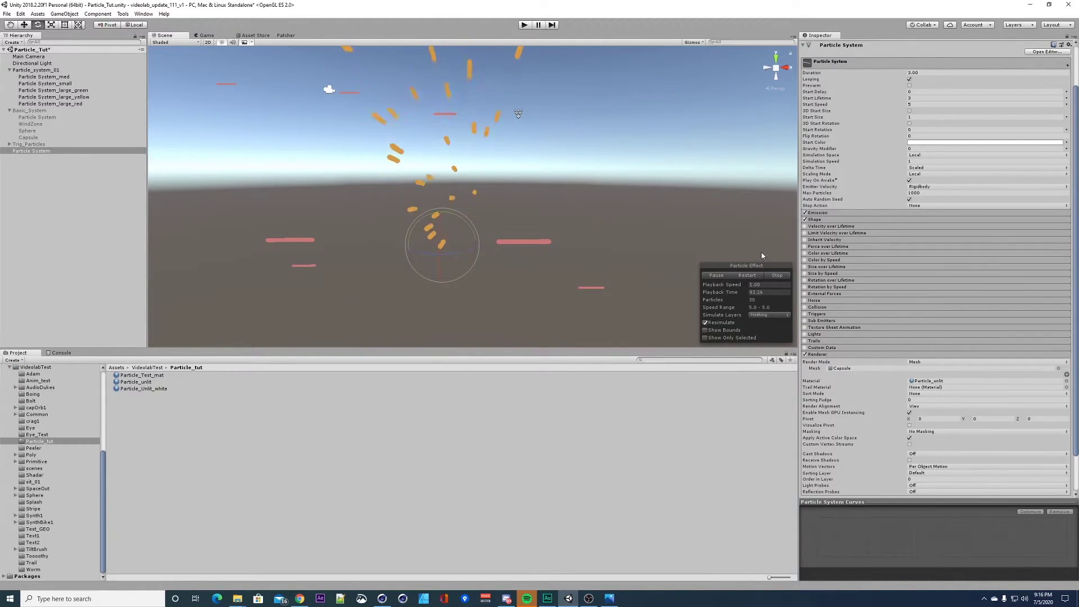
pyautogui.click(823, 220)
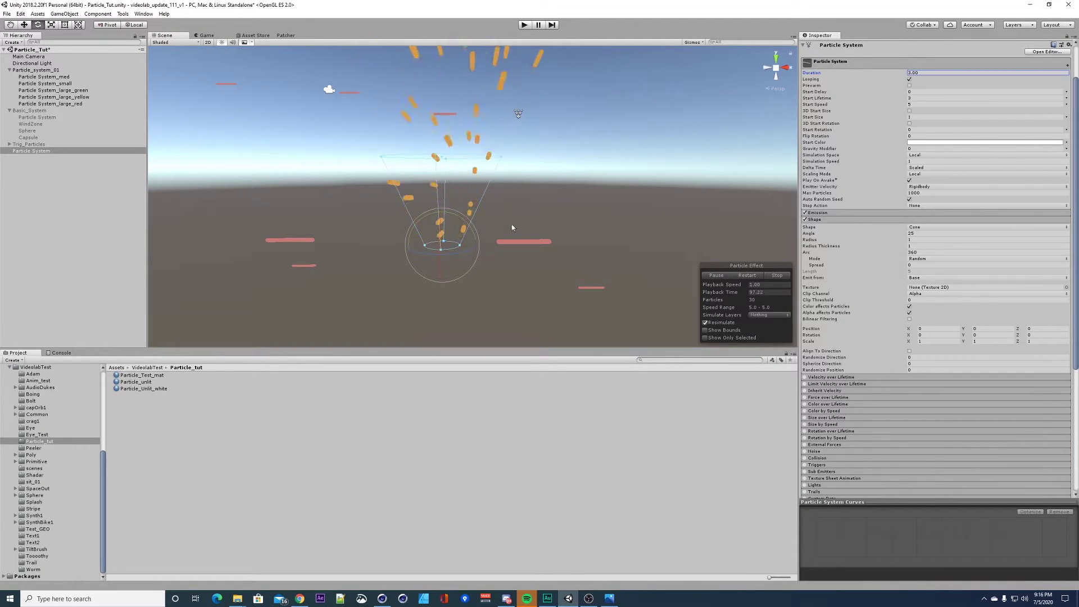
pyautogui.moveTo(424, 218); pyautogui.dragTo(403, 389)
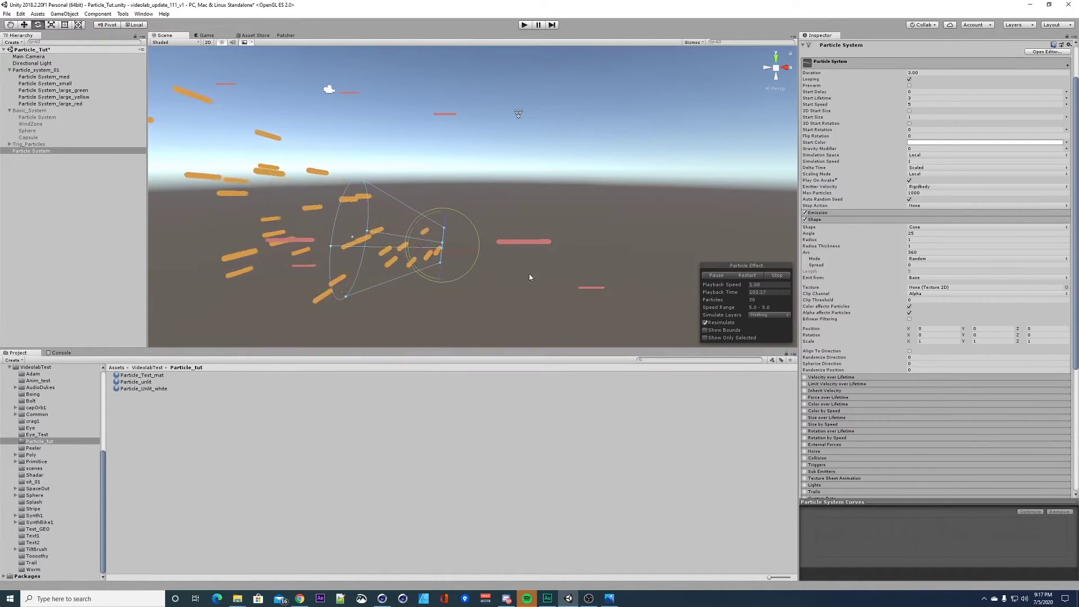
pyautogui.hotkey('ctrl', 'z')
pyautogui.click(927, 229)
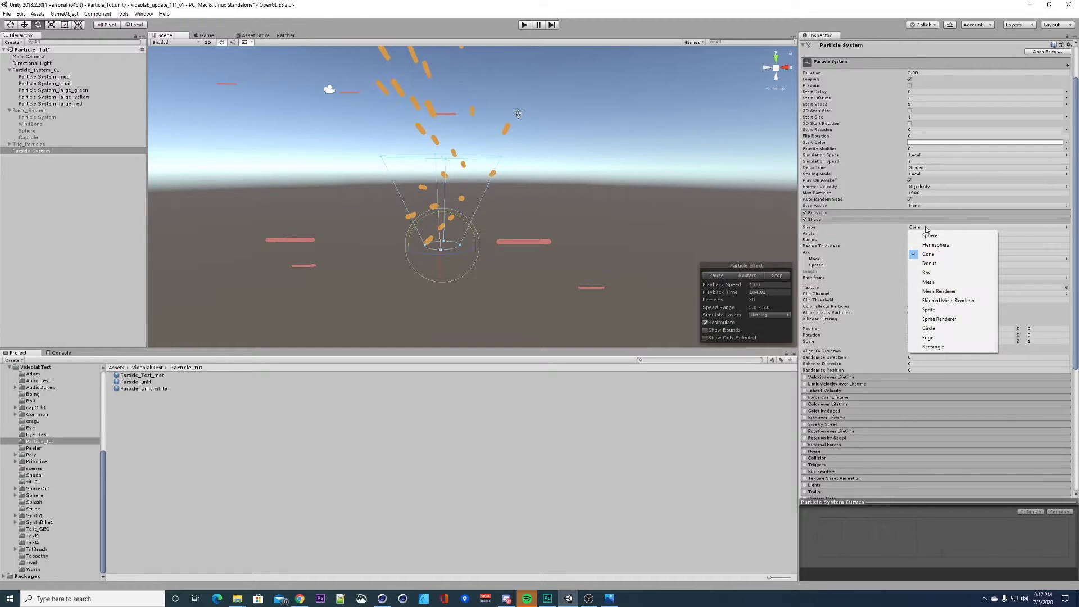
pyautogui.click(931, 273)
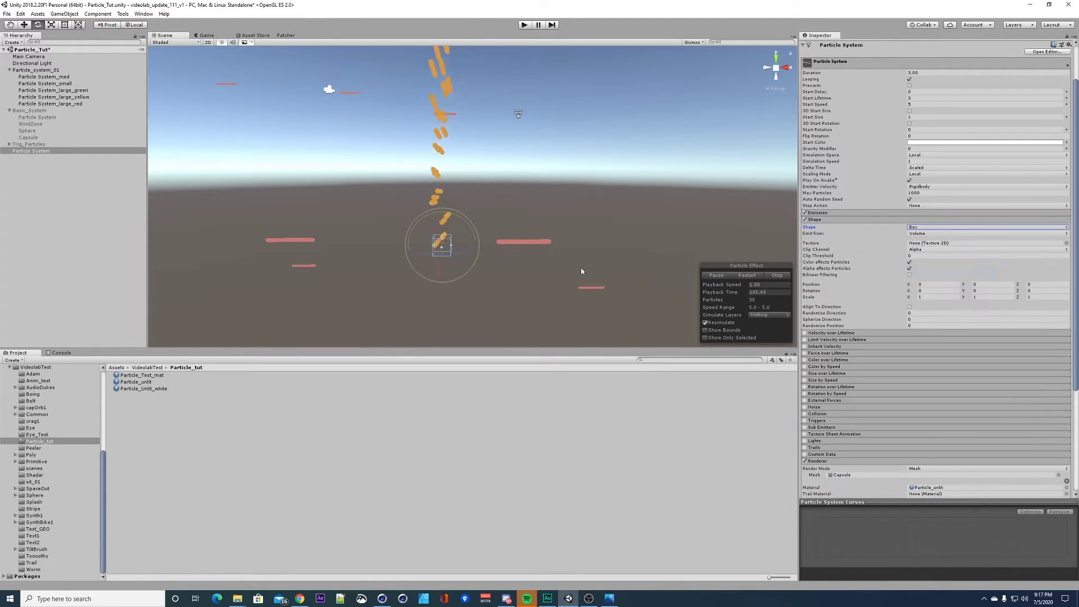
# Step: Enlarge the box emitter in the scene to a scale of about 8.59 in X, 11.39 in Y and 7.76 in Z
pyautogui.moveTo(440, 237); pyautogui.dragTo(448, 235)
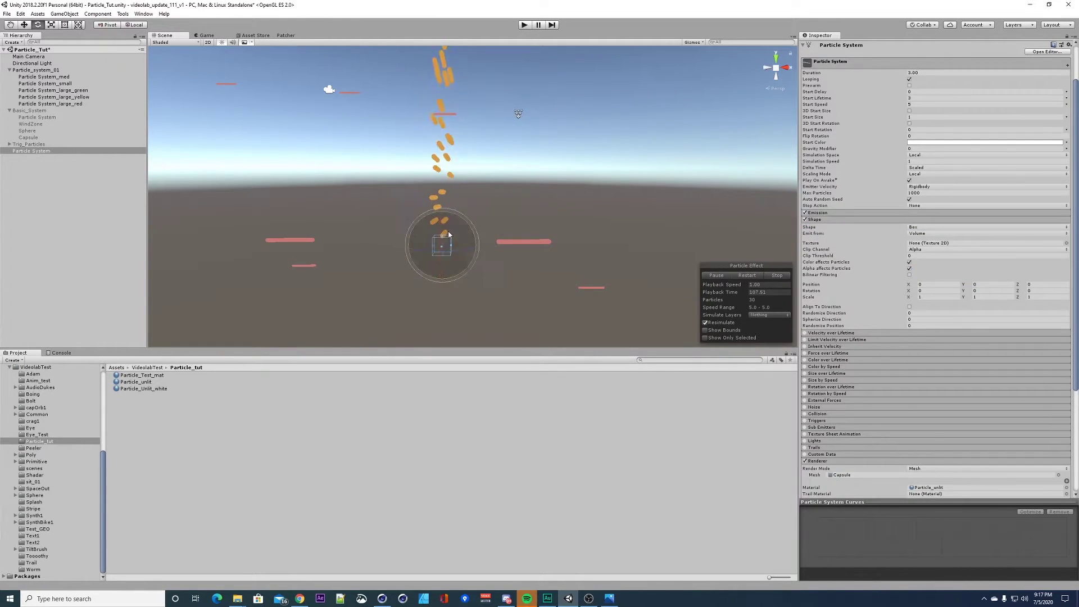
pyautogui.keyDown('alt'); pyautogui.moveTo(449, 235); pyautogui.dragTo(664, 225, button='right'); pyautogui.keyUp('alt')
pyautogui.moveTo(458, 260); pyautogui.dragTo(482, 219, button='middle')
pyautogui.scroll(3, 460, 250)
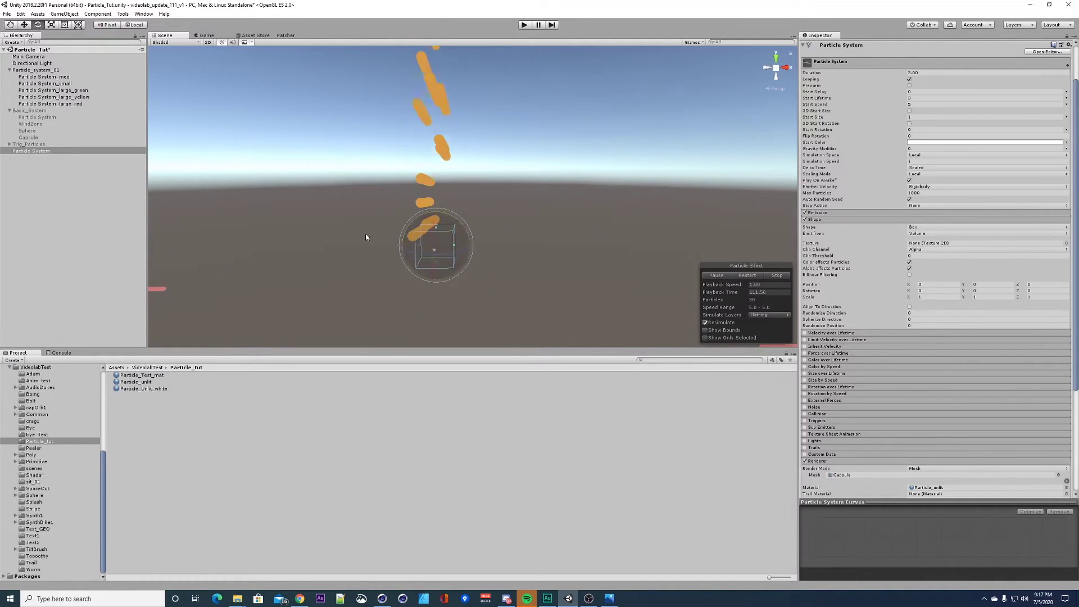
pyautogui.press('r')
pyautogui.moveTo(453, 248); pyautogui.dragTo(595, 252)
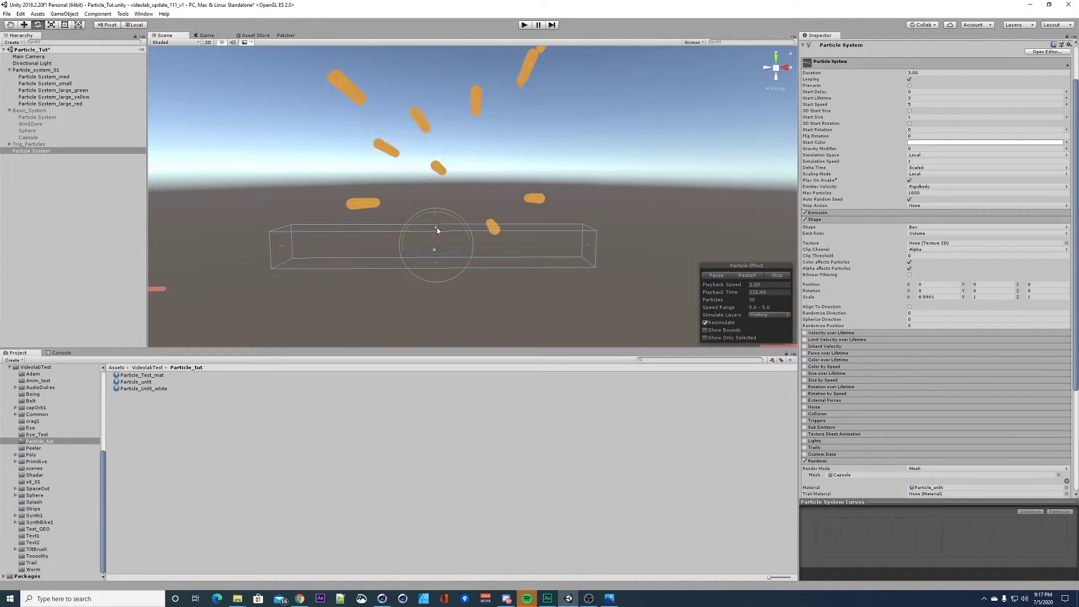
pyautogui.moveTo(437, 227); pyautogui.dragTo(441, 98)
pyautogui.keyDown('alt'); pyautogui.moveTo(438, 159); pyautogui.dragTo(306, 210, button='right'); pyautogui.keyUp('alt')
pyautogui.keyDown('alt'); pyautogui.moveTo(429, 210); pyautogui.dragTo(457, 147); pyautogui.keyUp('alt')
# Step: Set the particle Renderer's Render Alignment to World and check the capsules' orientation from different angles
pyautogui.moveTo(1075, 281); pyautogui.dragTo(1075, 427)
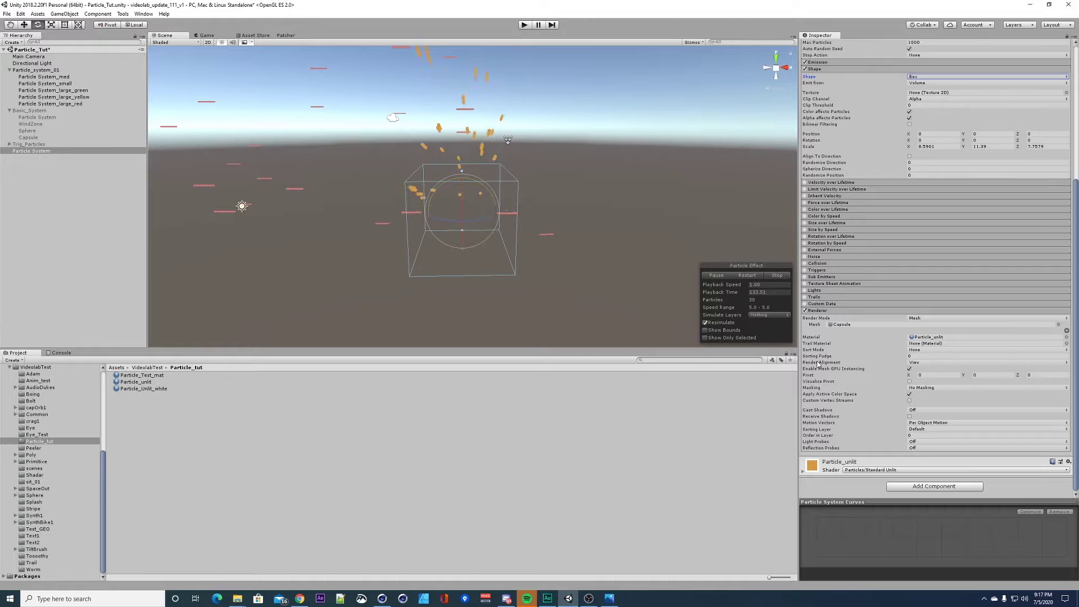
pyautogui.click(922, 365)
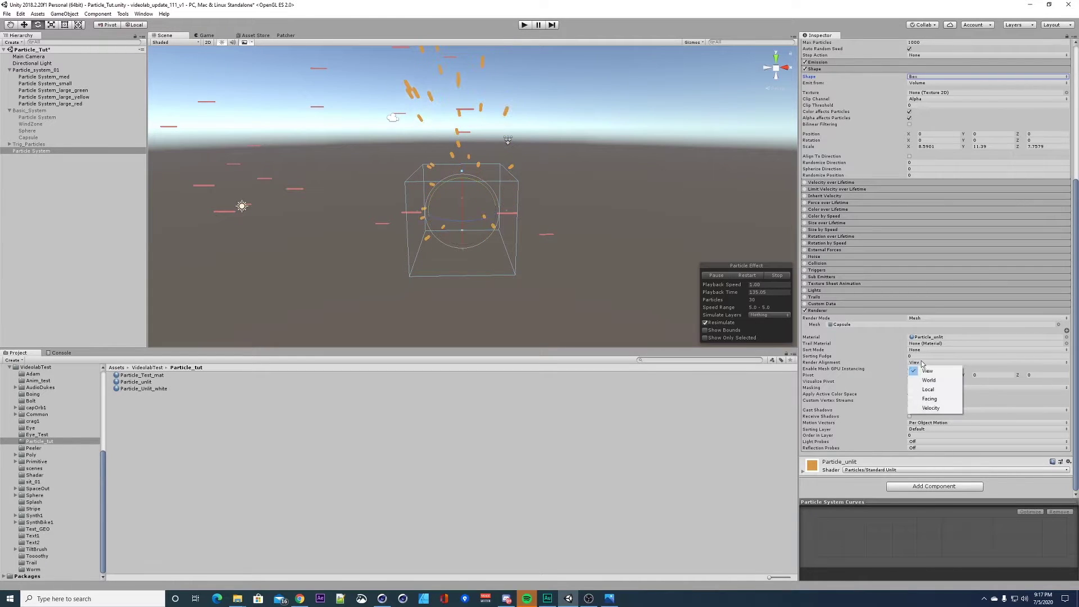
pyautogui.click(929, 381)
pyautogui.keyDown('alt'); pyautogui.moveTo(590, 188); pyautogui.dragTo(553, 191); pyautogui.keyUp('alt')
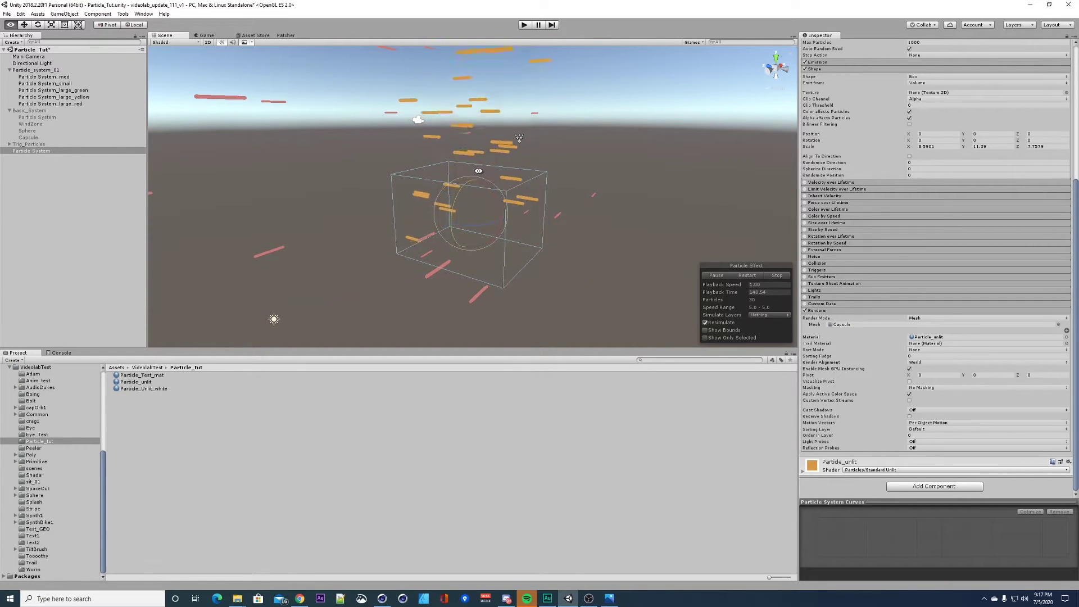
pyautogui.keyDown('alt'); pyautogui.moveTo(475, 201); pyautogui.dragTo(428, 166); pyautogui.keyUp('alt')
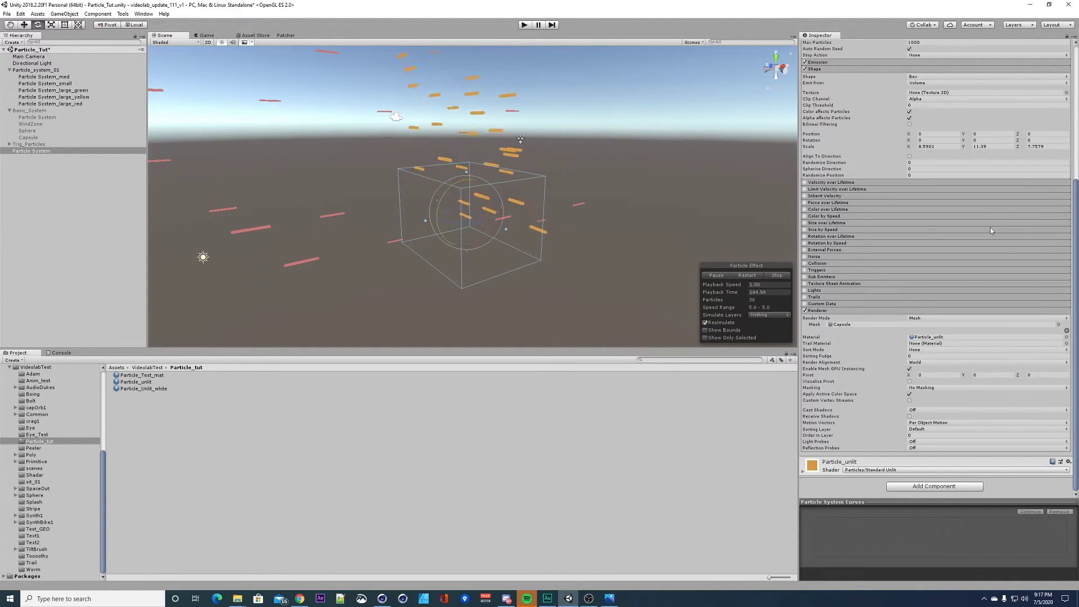
pyautogui.scroll(10, 853, 181)
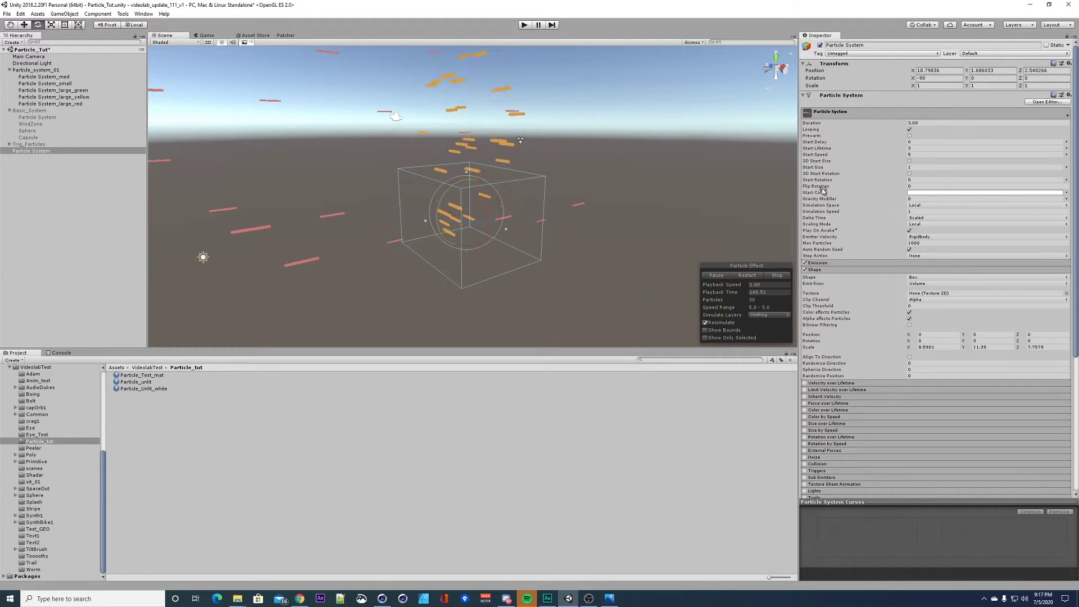
# Step: Enable 3D Start Rotation on the Particle System, set its X value to 90, and check the capsules' orientation
pyautogui.click(910, 174)
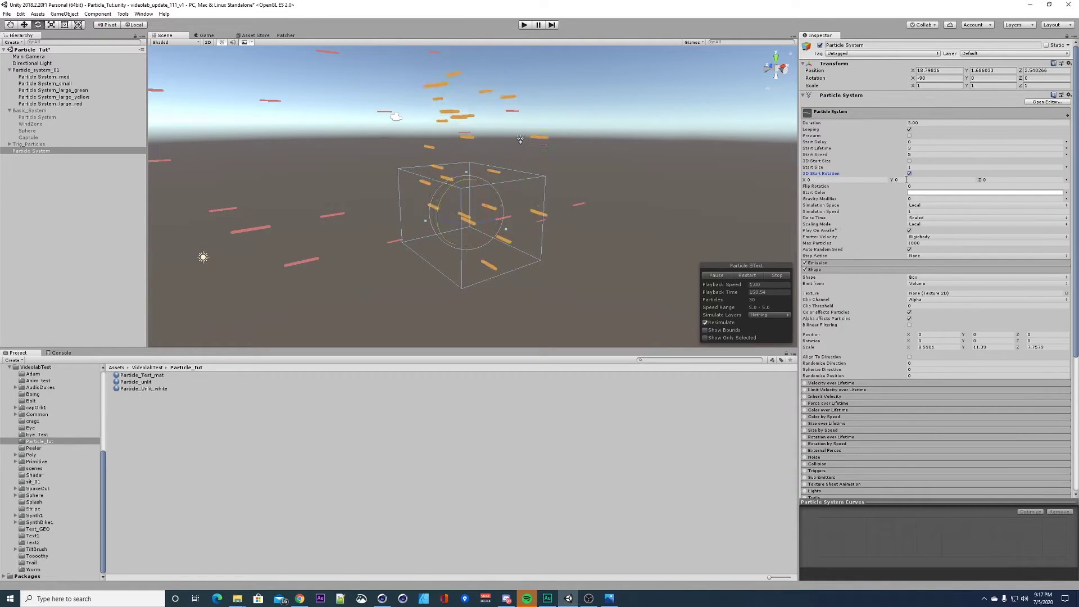
pyautogui.moveTo(805, 180); pyautogui.dragTo(115, 179)
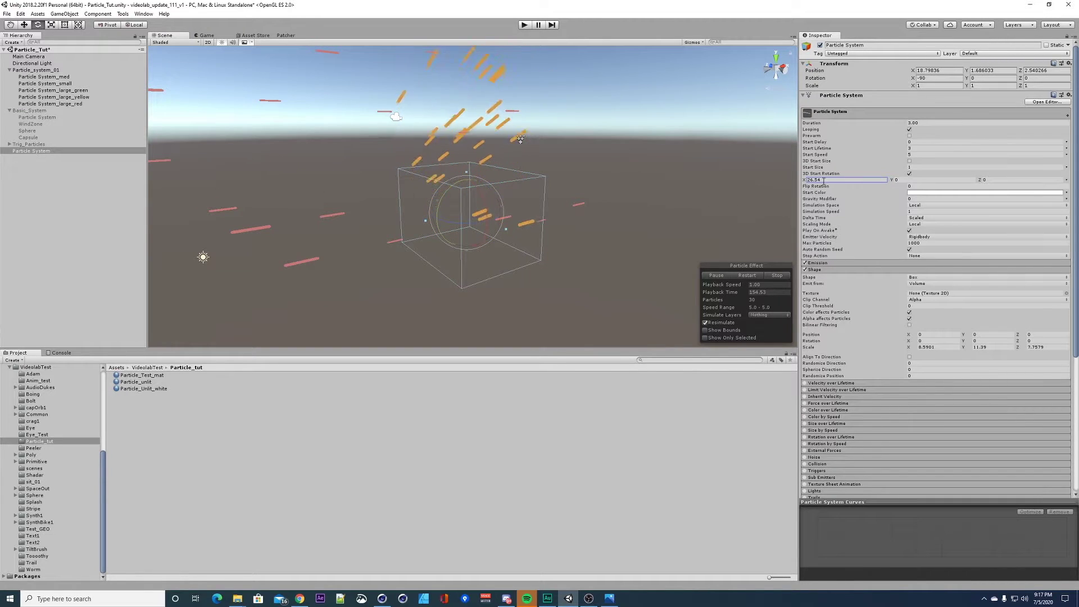
pyautogui.write('90')
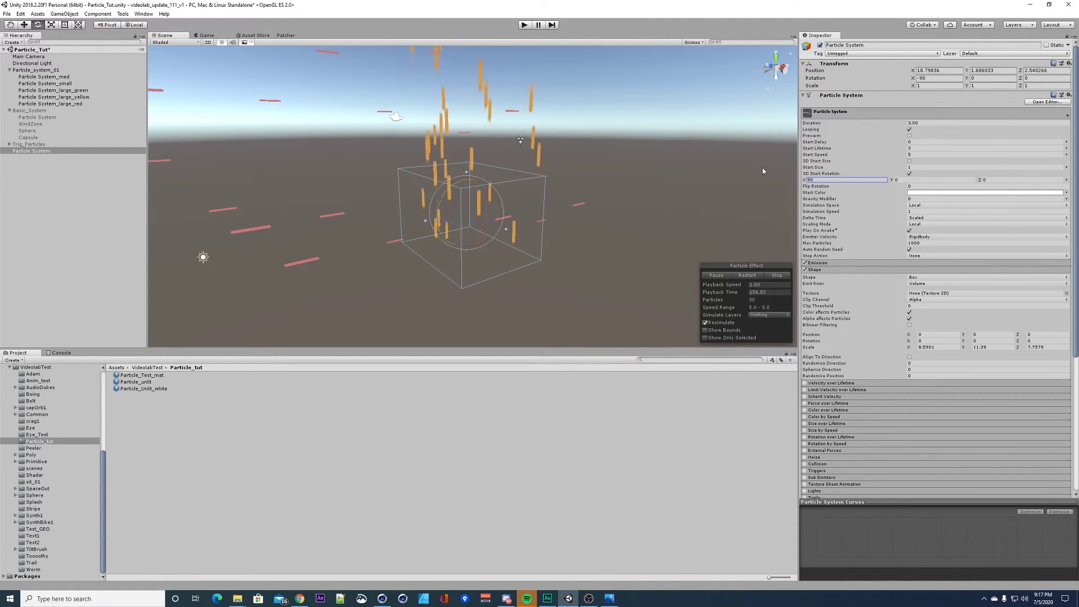
pyautogui.keyDown('alt'); pyautogui.moveTo(349, 302); pyautogui.dragTo(421, 190); pyautogui.keyUp('alt')
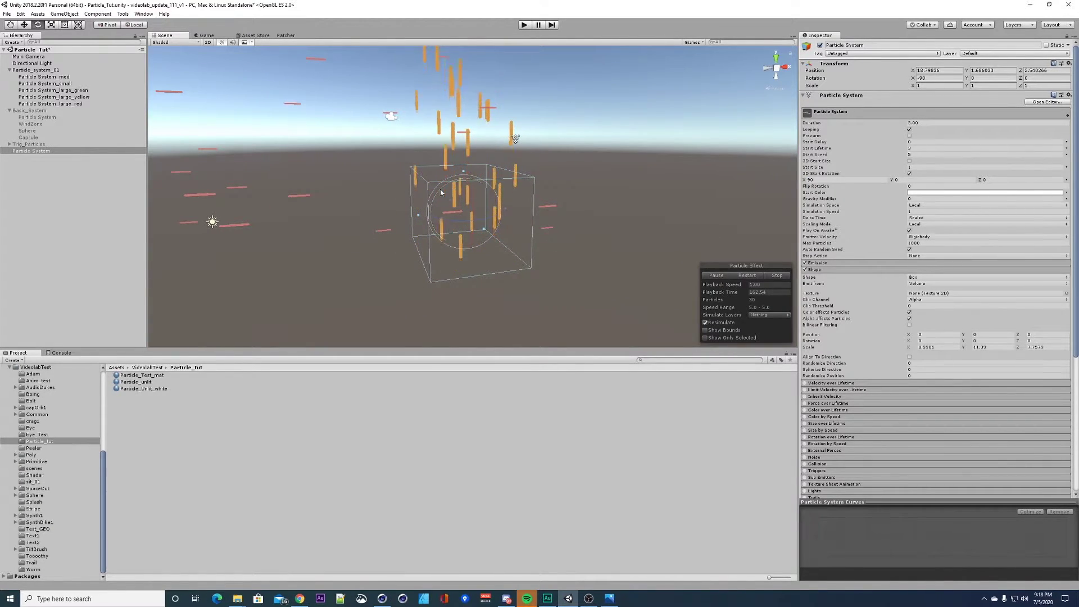
# Step: Rotate the Particle System so it emits sideways and set its Transform Rotation X to -180
pyautogui.moveTo(440, 189); pyautogui.dragTo(476, 371)
pyautogui.click(946, 78)
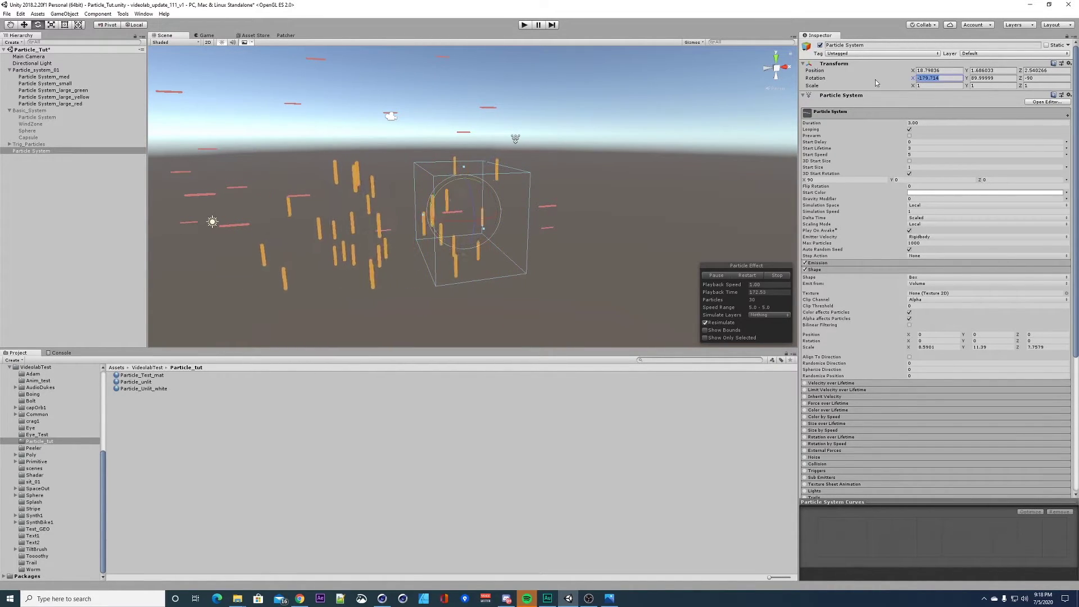
pyautogui.write('-180')
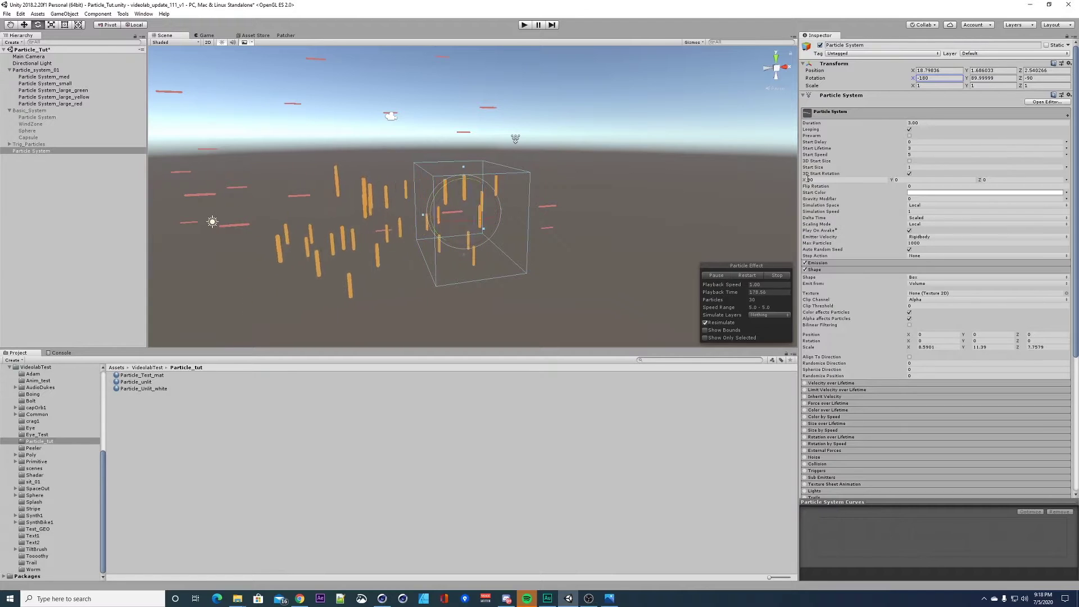
# Step: Set the 3D Start Rotation to 0 in X and 90 in Y so the capsules align with their travel direction
pyautogui.moveTo(808, 179); pyautogui.dragTo(852, 111)
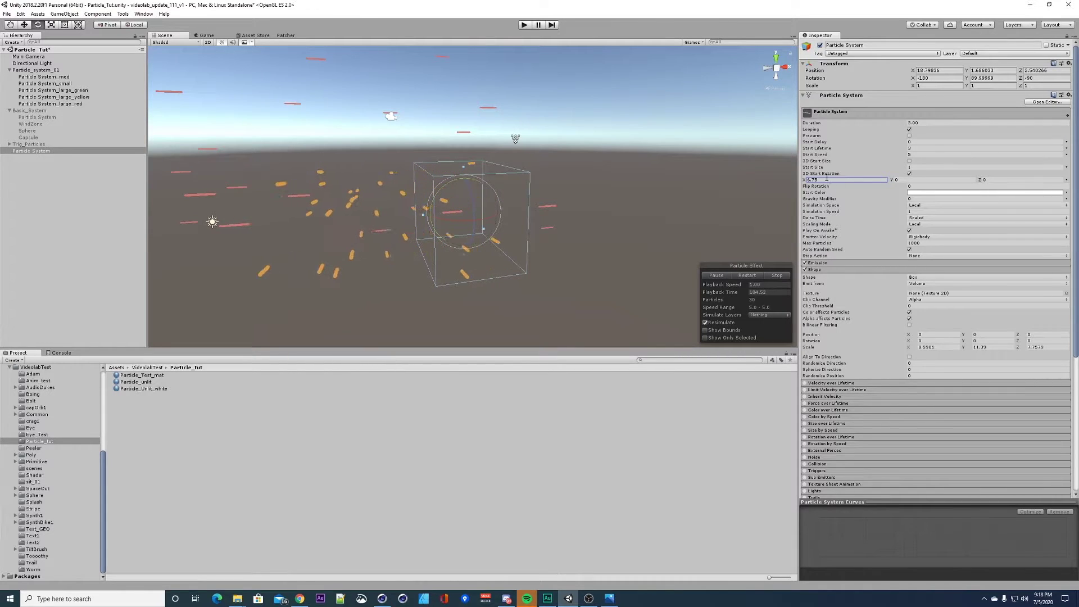
pyautogui.write('0')
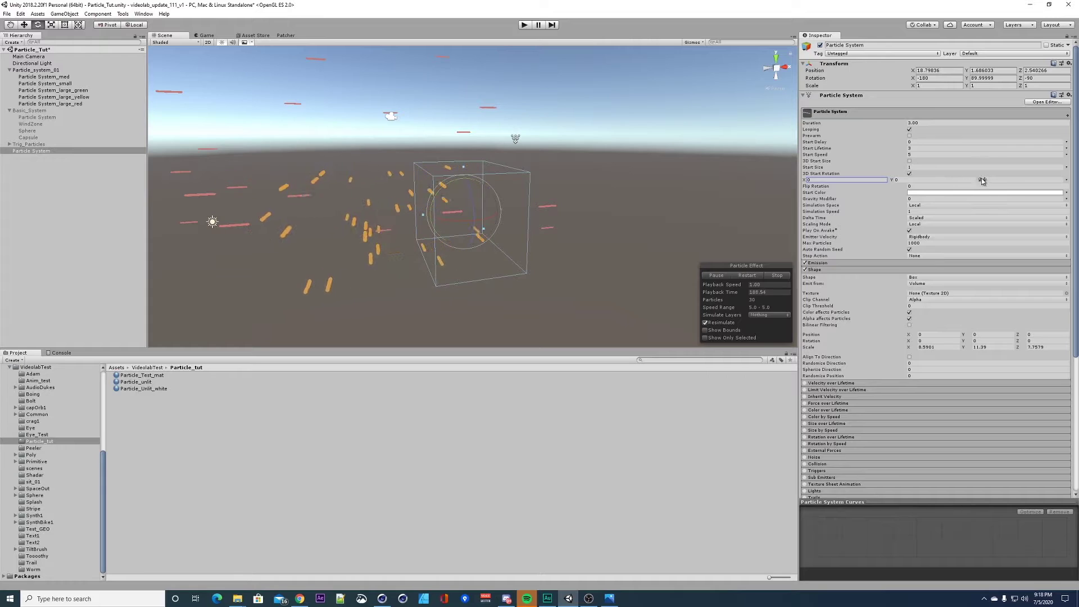
pyautogui.moveTo(161, 196); pyautogui.dragTo(973, 350)
pyautogui.hotkey('ctrl', 'z')
pyautogui.moveTo(893, 180); pyautogui.dragTo(179, 195)
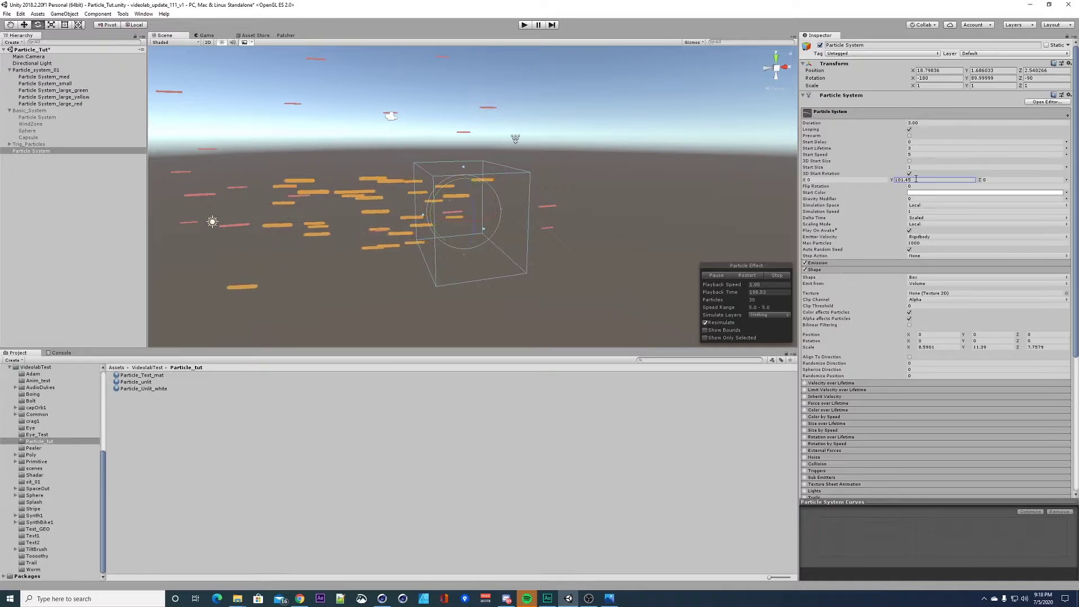
pyautogui.moveTo(915, 180); pyautogui.dragTo(831, 180)
pyautogui.write('90')
pyautogui.moveTo(406, 206)
pyautogui.keyDown('alt'); pyautogui.mouseDown()
pyautogui.moveTo(412, 196)
pyautogui.moveTo(426, 210)
pyautogui.mouseUp(); pyautogui.keyUp('alt')
pyautogui.moveTo(426, 210); pyautogui.dragTo(476, 181, button='middle')
# Step: Deactivate the Particle_system_01 object and reselect the new Particle System
pyautogui.click(36, 70)
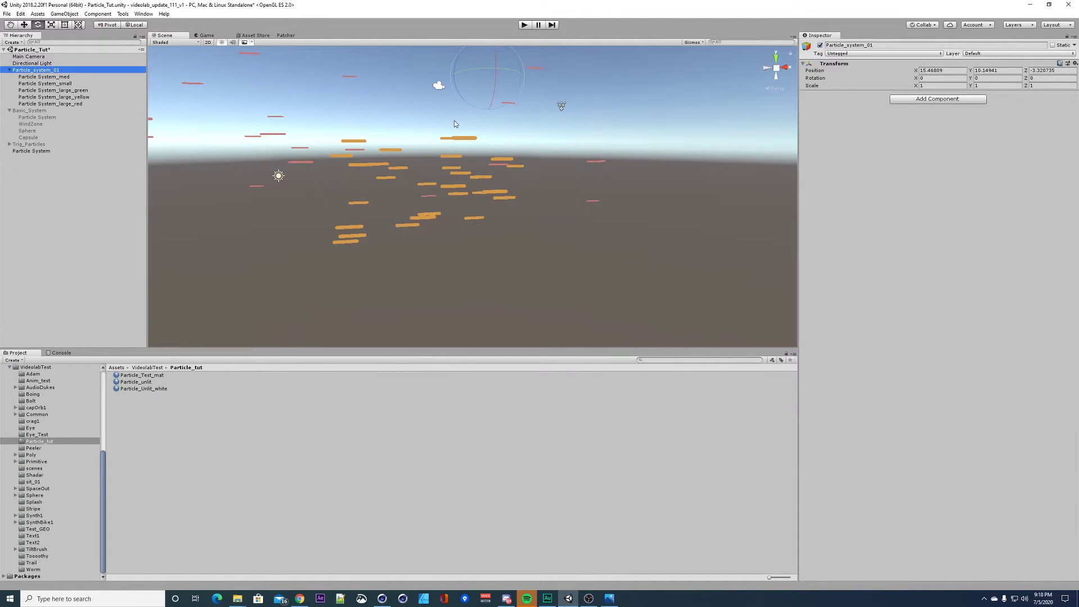
pyautogui.click(820, 45)
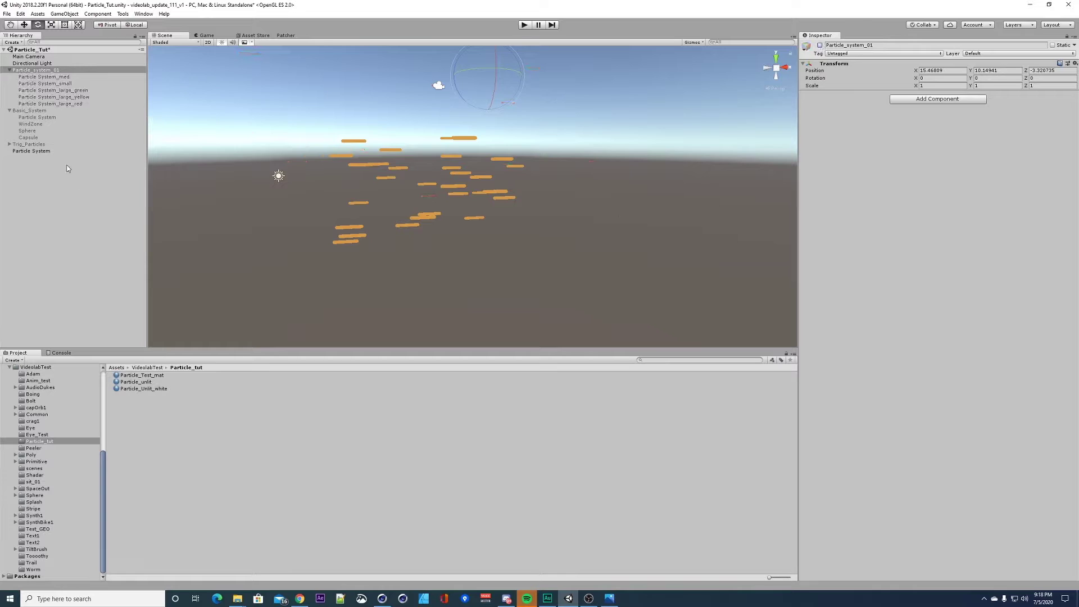
pyautogui.click(32, 151)
pyautogui.keyDown('alt'); pyautogui.moveTo(538, 212); pyautogui.dragTo(430, 197); pyautogui.keyUp('alt')
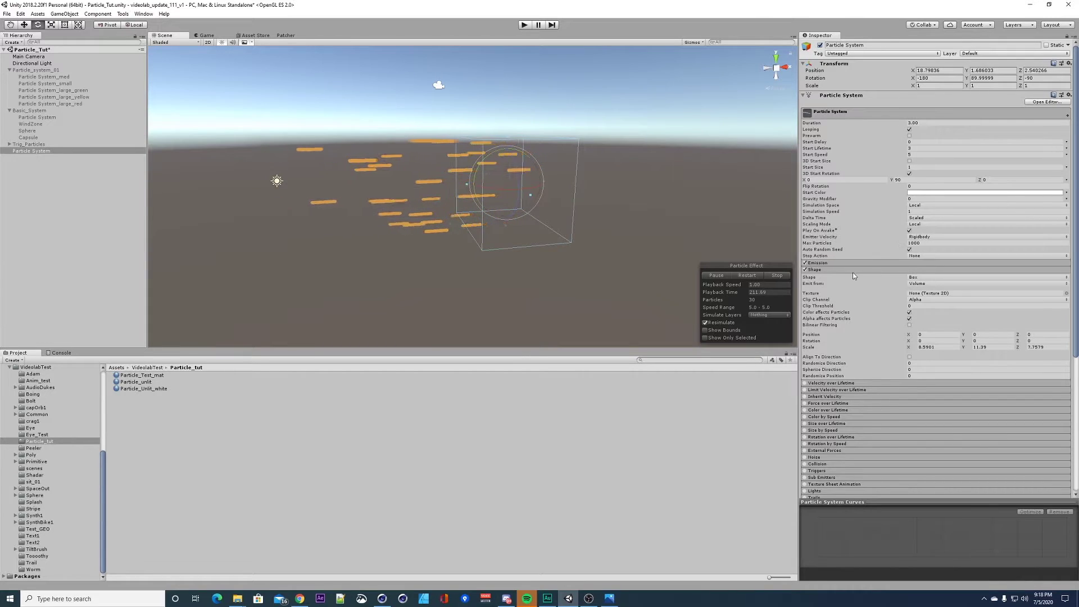
# Step: Expand the Emission module, set the Particle System's Start Speed to 10, and inspect the particle flow
pyautogui.click(836, 262)
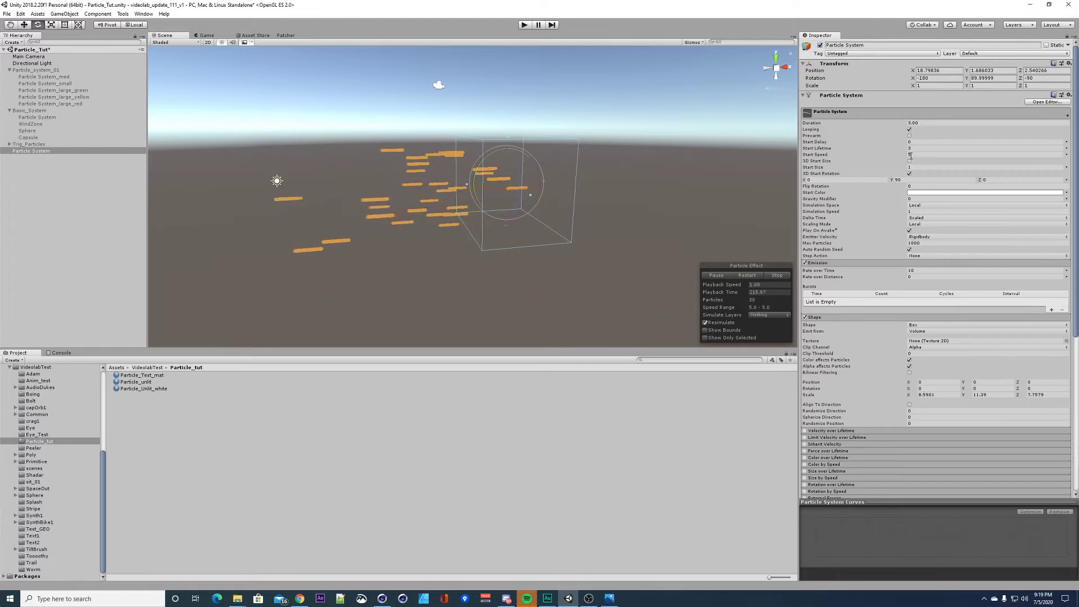
pyautogui.moveTo(911, 154); pyautogui.dragTo(886, 155)
pyautogui.write('10')
pyautogui.moveTo(439, 191); pyautogui.dragTo(393, 172, button='middle')
pyautogui.scroll(8, 501, 170)
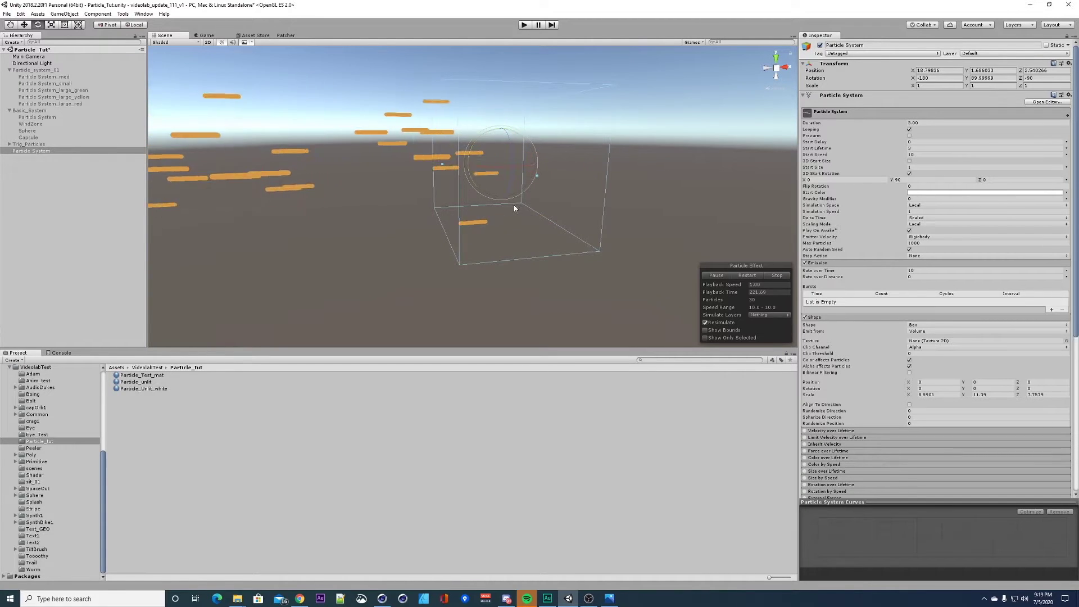
pyautogui.keyDown('alt'); pyautogui.moveTo(515, 207); pyautogui.dragTo(434, 147); pyautogui.keyUp('alt')
pyautogui.scroll(-12, 428, 194)
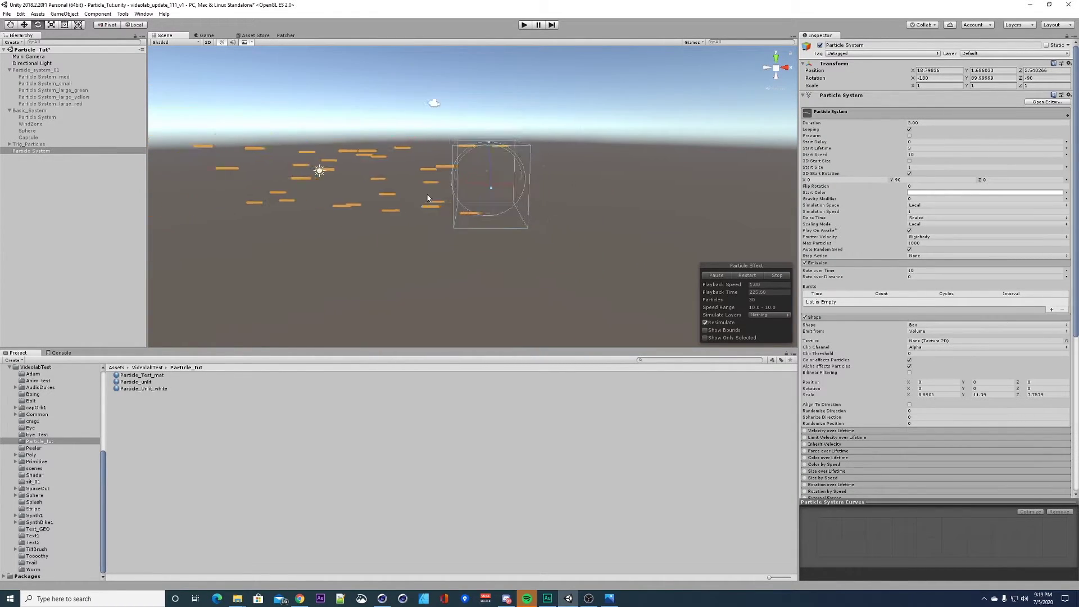
pyautogui.scroll(-2, 427, 197)
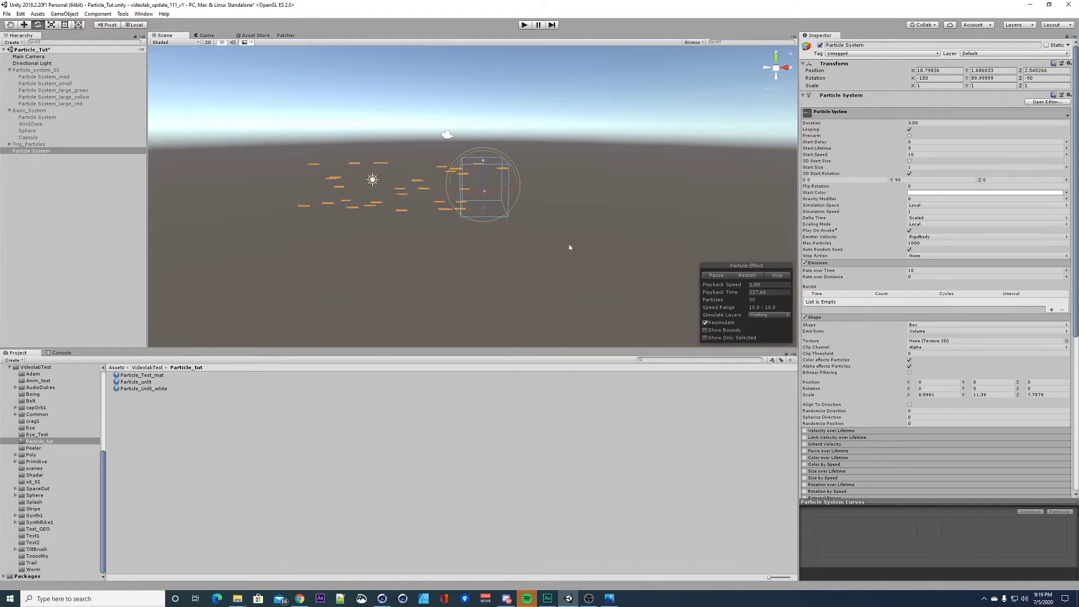
# Step: Enable and expand the Size over Lifetime module, then open its size curve in an enlarged curve editor
pyautogui.moveTo(1077, 286); pyautogui.dragTo(1077, 379)
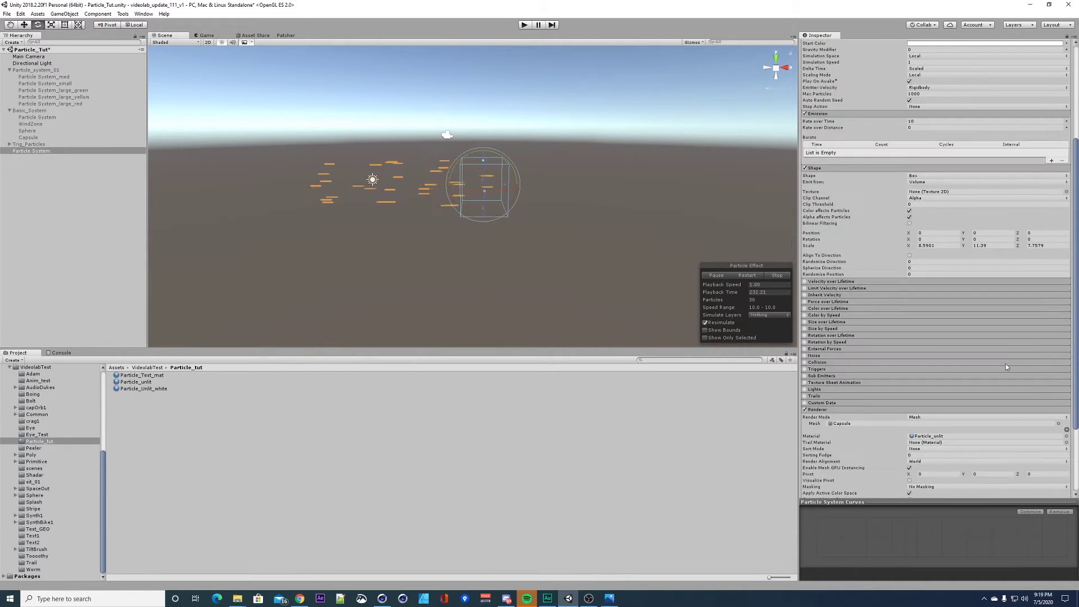
pyautogui.click(805, 322)
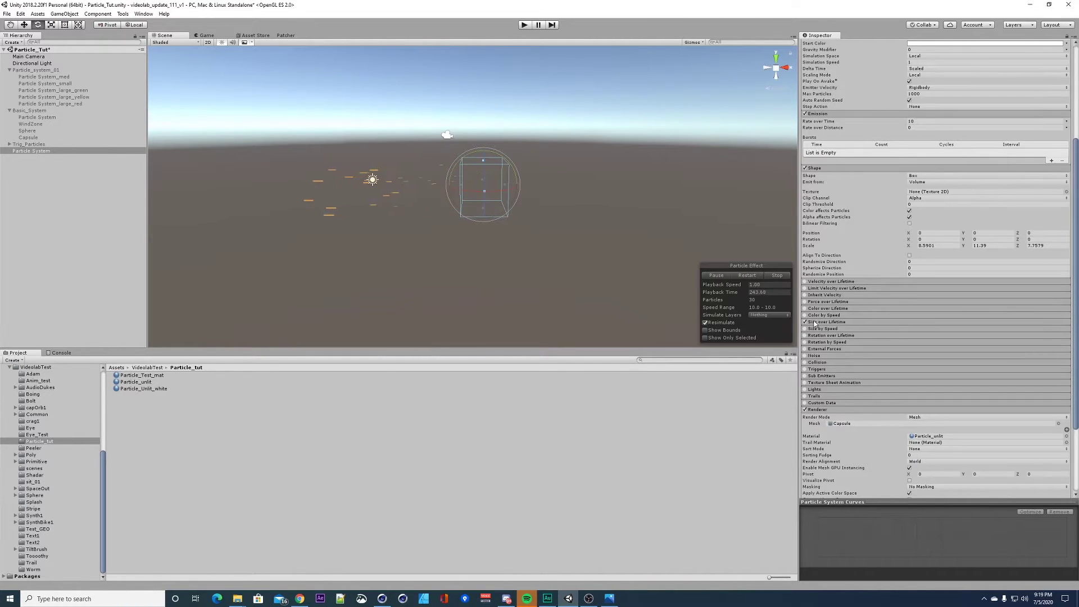
pyautogui.click(821, 322)
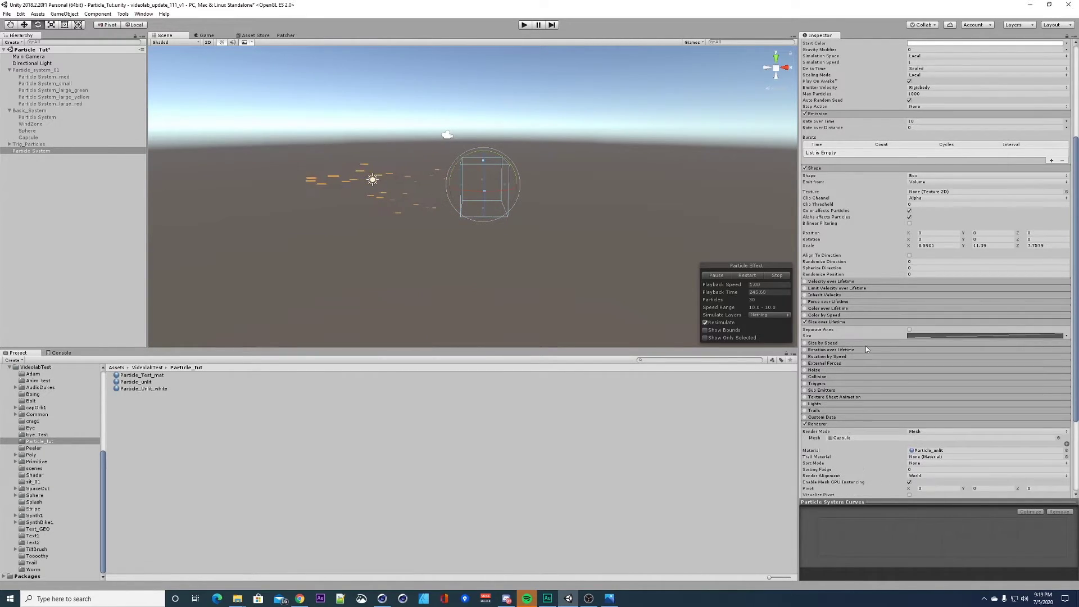
pyautogui.click(925, 336)
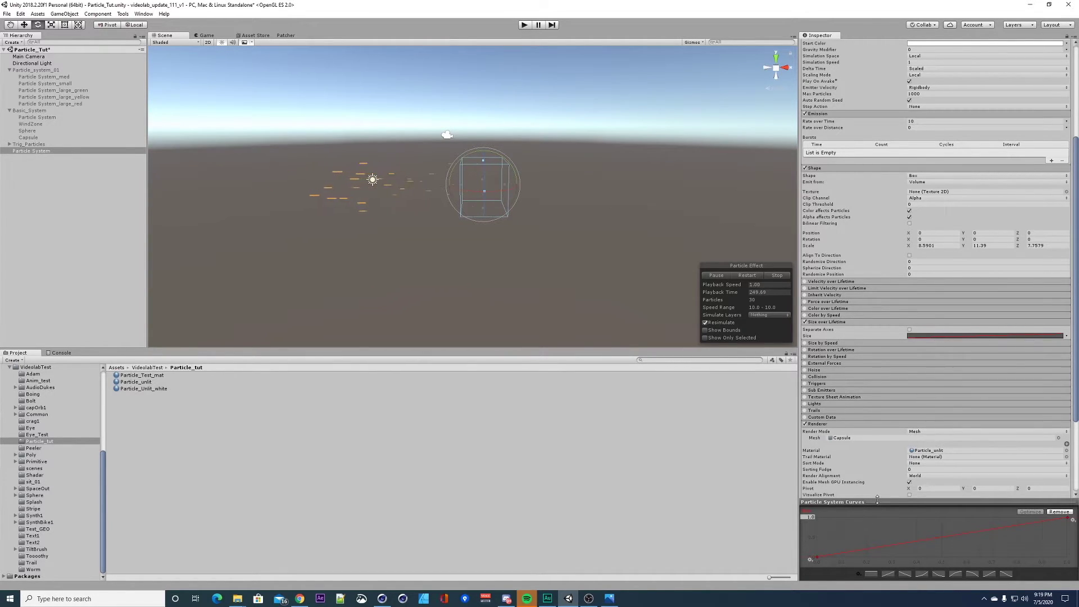
pyautogui.moveTo(878, 499); pyautogui.dragTo(875, 318)
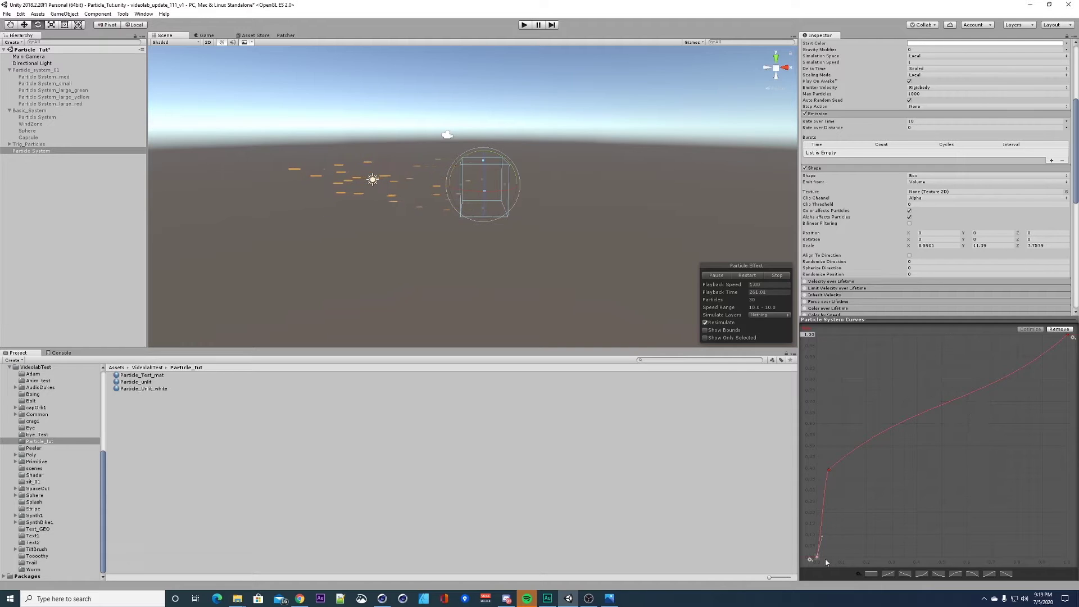
# Step: Shape the size curve with a steep initial rise, a rounded late peak and a sharp drop to zero, and inspect the particles
pyautogui.moveTo(828, 470); pyautogui.dragTo(826, 471)
pyautogui.rightClick(1024, 366)
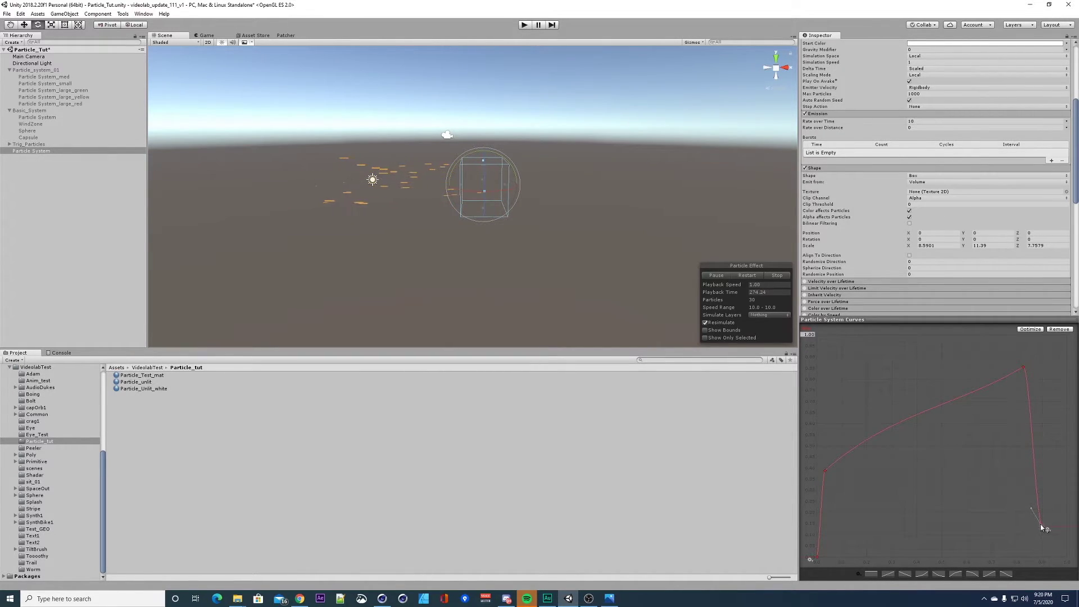
pyautogui.moveTo(1044, 532); pyautogui.dragTo(1047, 570)
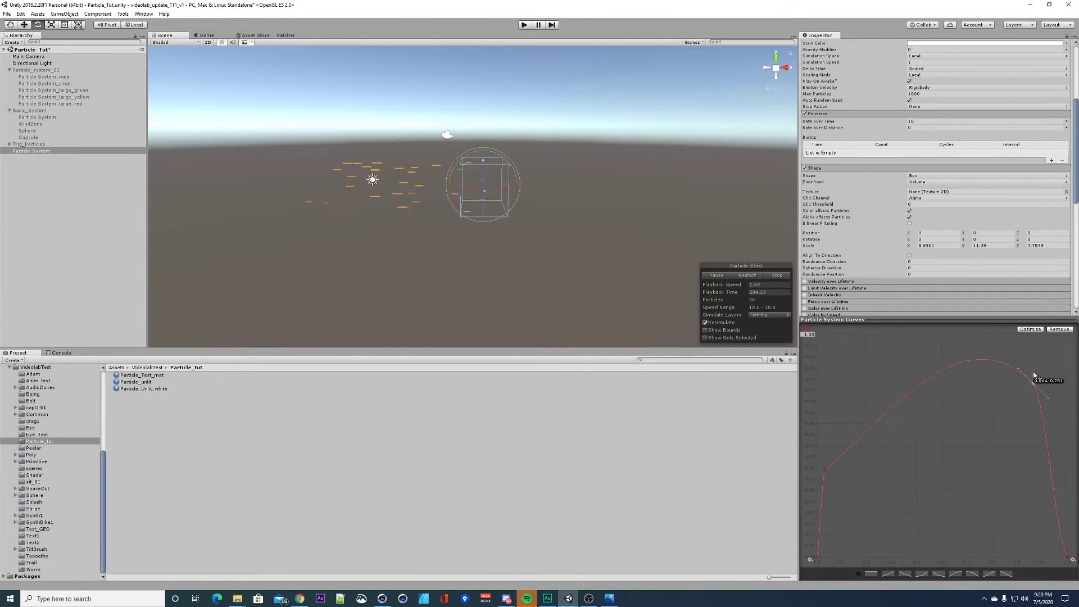
pyautogui.moveTo(1033, 369); pyautogui.dragTo(1042, 366)
pyautogui.scroll(5, 504, 200)
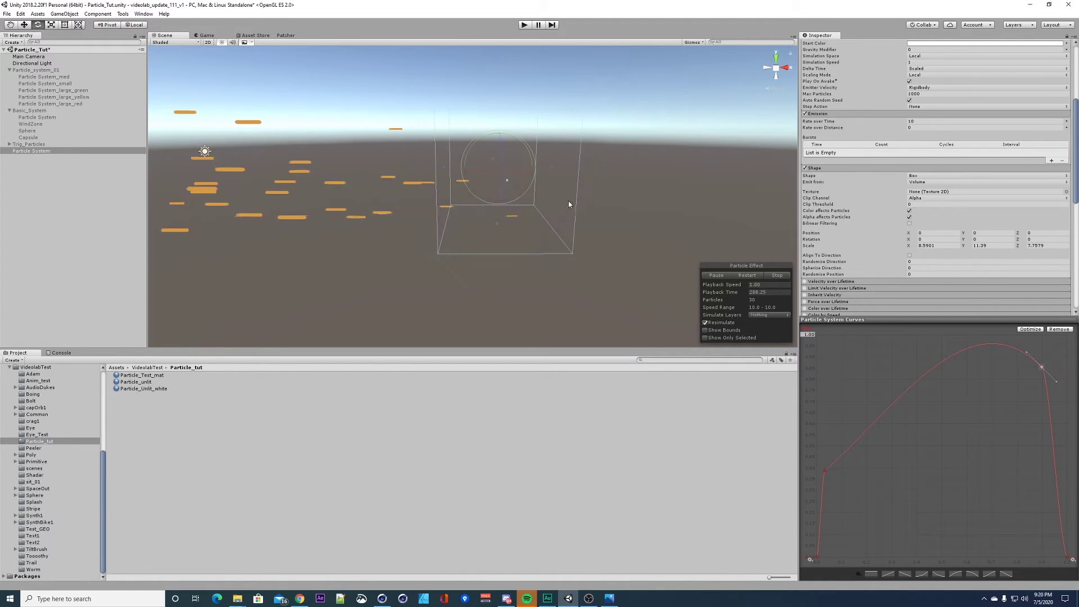
pyautogui.moveTo(511, 194); pyautogui.dragTo(441, 203, button='right')
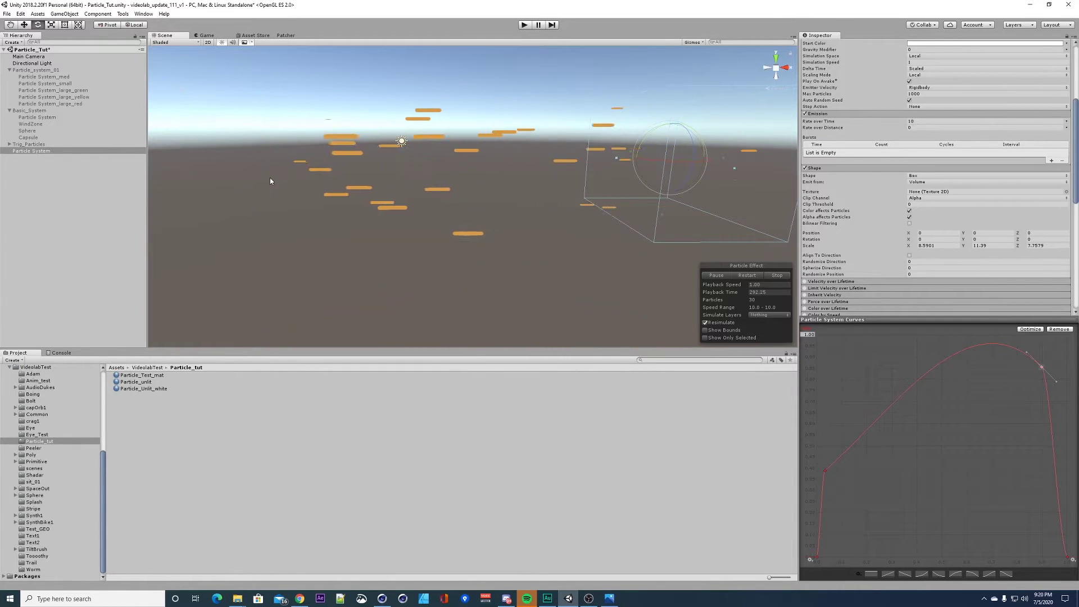
pyautogui.scroll(1, 309, 176)
pyautogui.moveTo(362, 179)
pyautogui.mouseDown(button='middle')
pyautogui.moveTo(451, 195)
pyautogui.moveTo(360, 190)
pyautogui.mouseUp(button='middle')
pyautogui.moveTo(402, 194); pyautogui.dragTo(437, 166, button='right')
pyautogui.keyDown('alt'); pyautogui.moveTo(437, 166); pyautogui.dragTo(454, 181); pyautogui.keyUp('alt')
# Step: Shrink the curve editor, enable Color over Lifetime and set its color mode to Random Between Two Gradients
pyautogui.moveTo(933, 319); pyautogui.dragTo(921, 471)
pyautogui.click(806, 309)
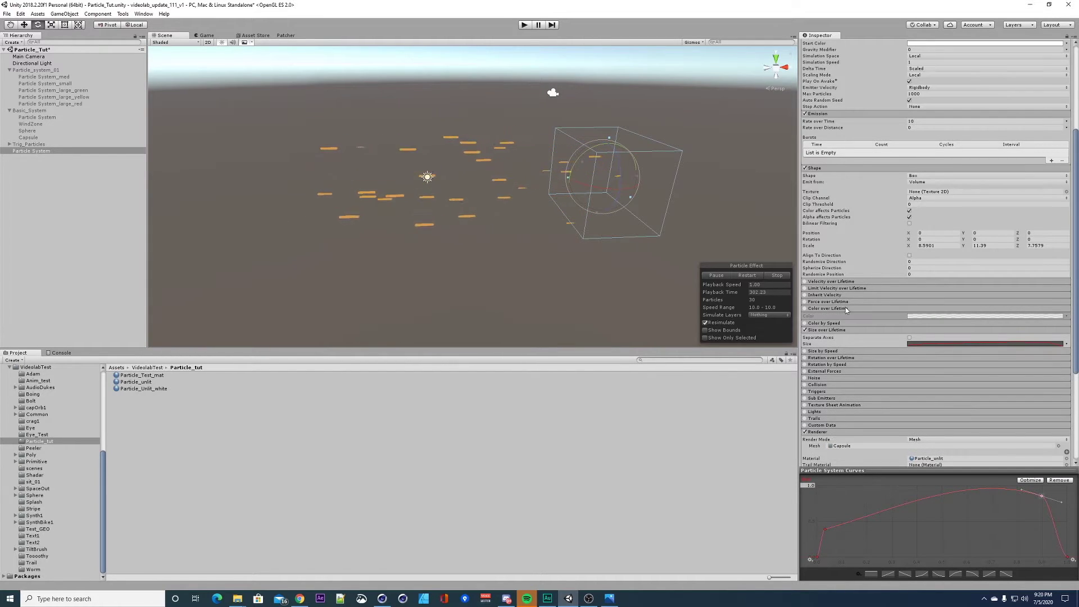
pyautogui.click(805, 309)
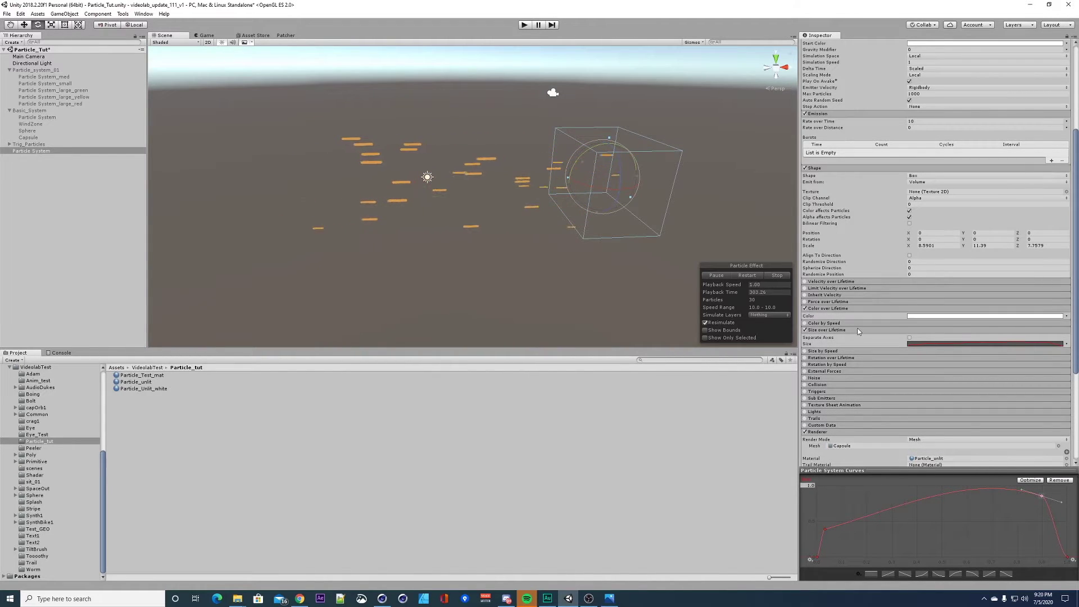
pyautogui.click(1068, 318)
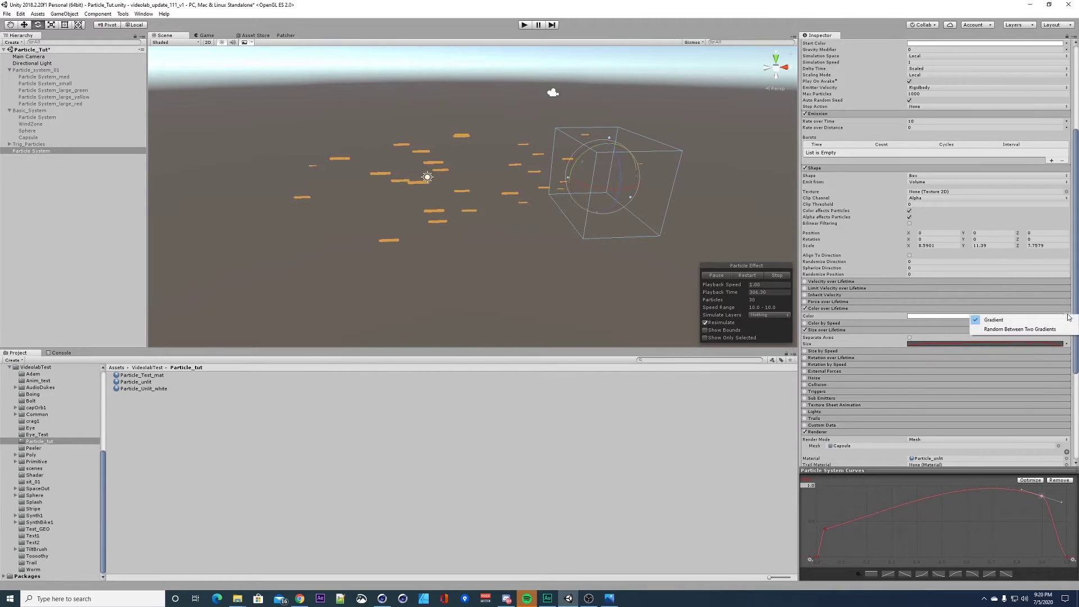
pyautogui.click(1007, 330)
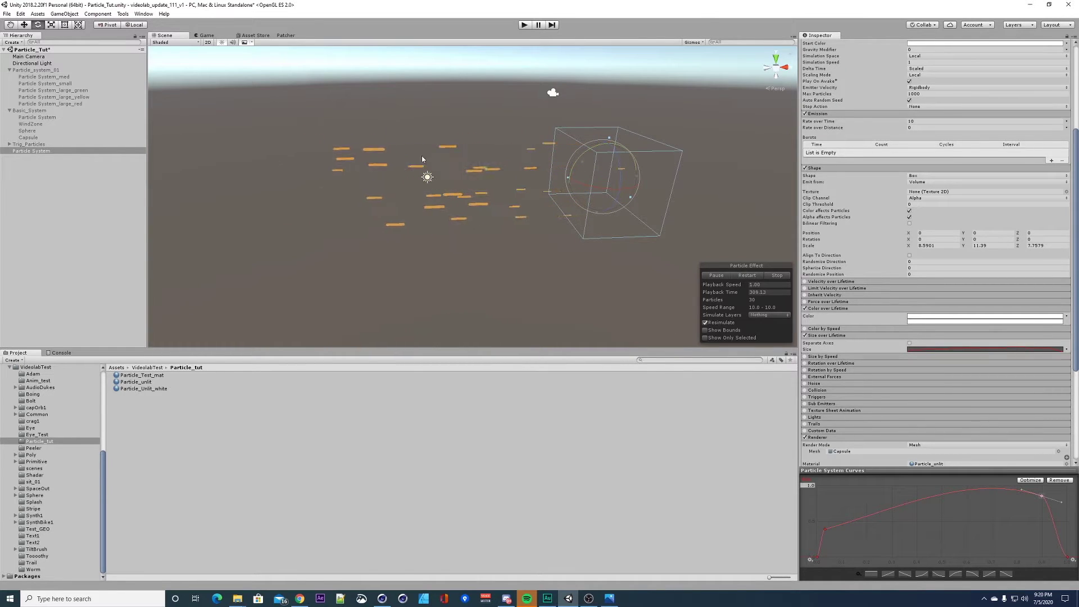
# Step: Make the second Color over Lifetime gradient dark grey at both ends, using 616161 for the start, and inspect the particles
pyautogui.click(918, 319)
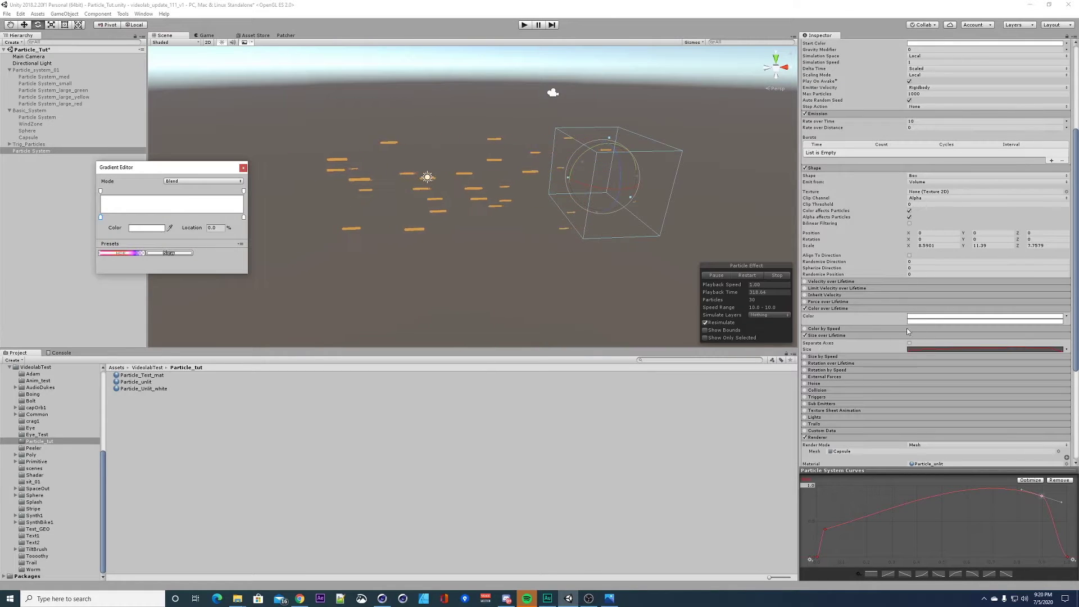
pyautogui.click(139, 228)
pyautogui.moveTo(56, 132)
pyautogui.mouseDown()
pyautogui.moveTo(27, 116)
pyautogui.moveTo(16, 125)
pyautogui.mouseUp()
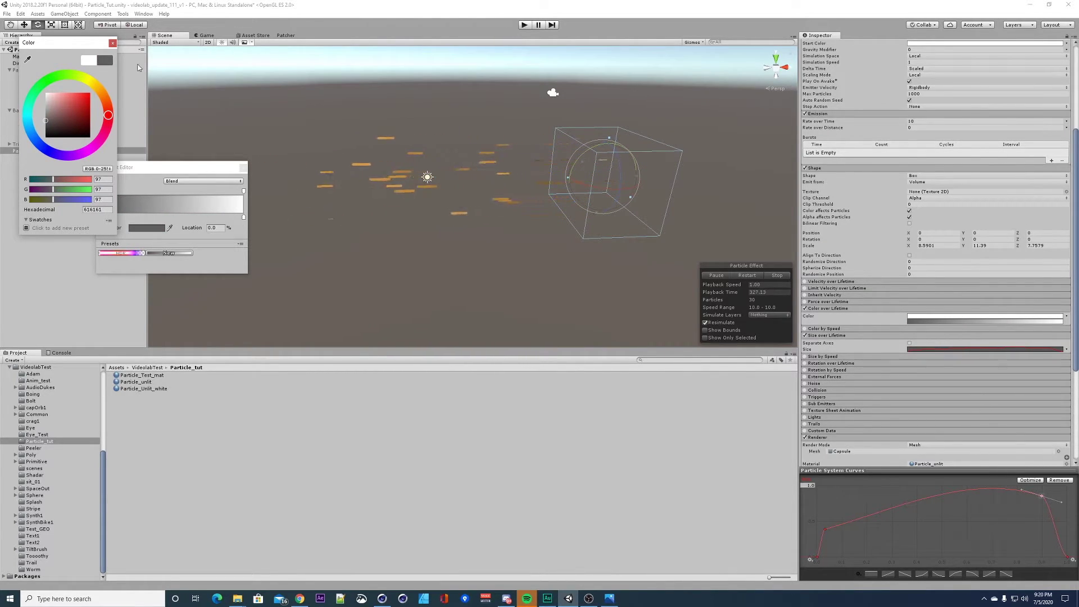
pyautogui.click(112, 43)
pyautogui.click(243, 217)
pyautogui.click(146, 227)
pyautogui.moveTo(55, 117); pyautogui.dragTo(62, 102)
pyautogui.click(112, 44)
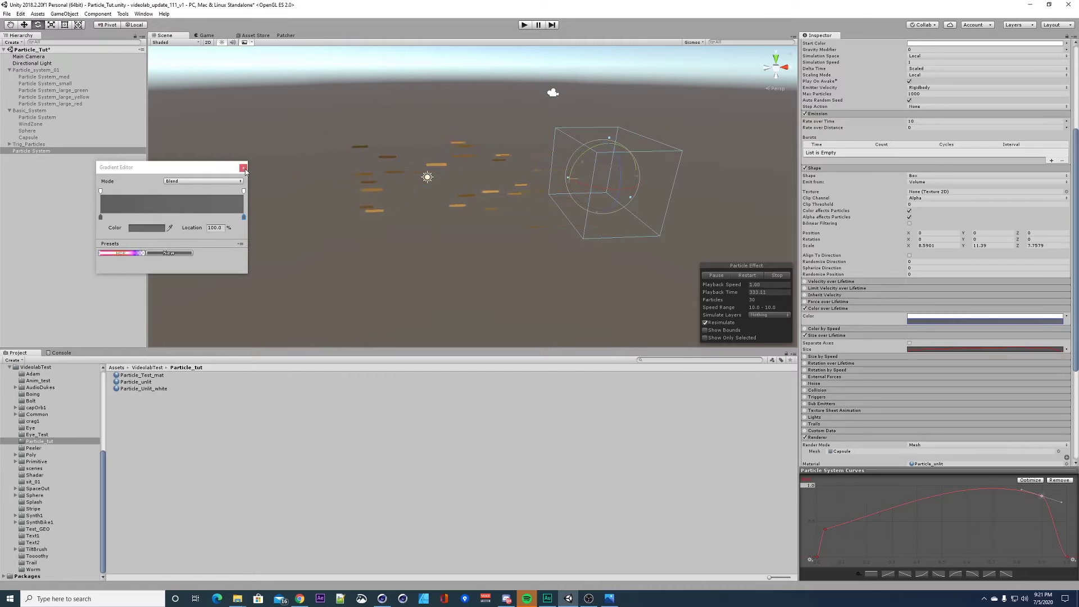
pyautogui.click(244, 168)
pyautogui.moveTo(441, 197)
pyautogui.keyDown('alt'); pyautogui.mouseDown()
pyautogui.moveTo(489, 145)
pyautogui.moveTo(393, 154)
pyautogui.moveTo(398, 140)
pyautogui.moveTo(568, 156)
pyautogui.moveTo(444, 176)
pyautogui.moveTo(455, 179)
pyautogui.mouseUp(); pyautogui.keyUp('alt')
pyautogui.scroll(7, 482, 197)
pyautogui.scroll(-3, 466, 189)
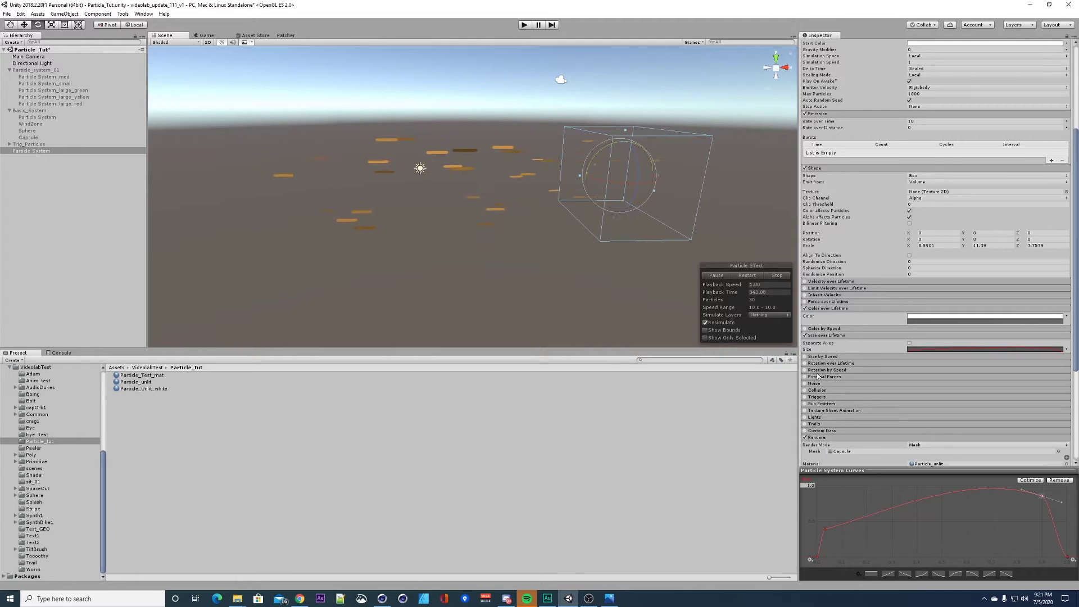
# Step: Collapse the Color over Lifetime and Size over Lifetime modules and enable the Noise module
pyautogui.click(826, 309)
pyautogui.click(830, 321)
pyautogui.keyDown('alt'); pyautogui.moveTo(557, 245); pyautogui.dragTo(609, 228); pyautogui.keyUp('alt')
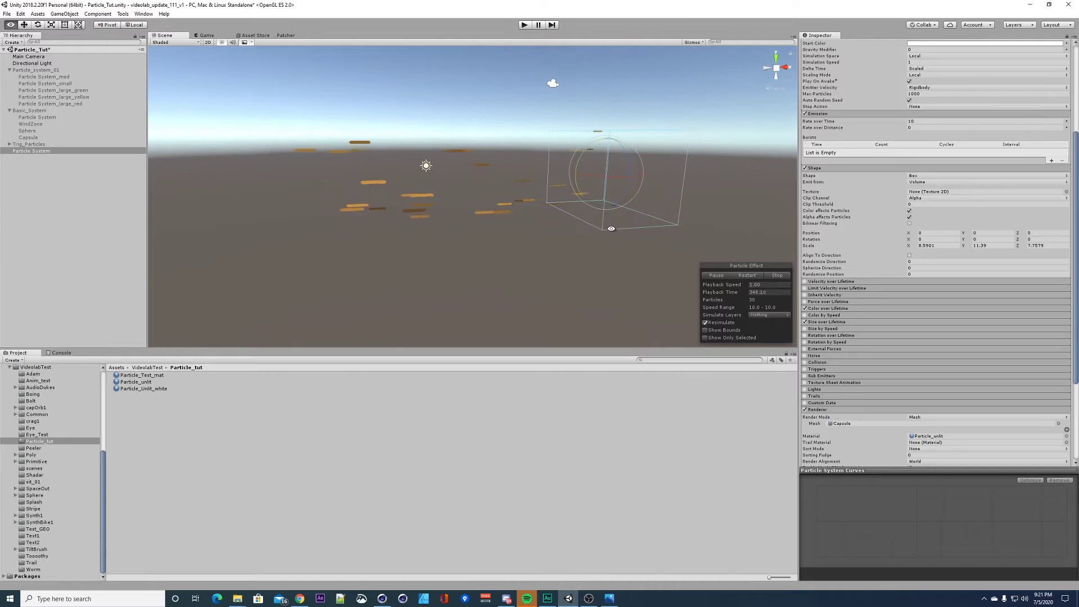
pyautogui.click(805, 356)
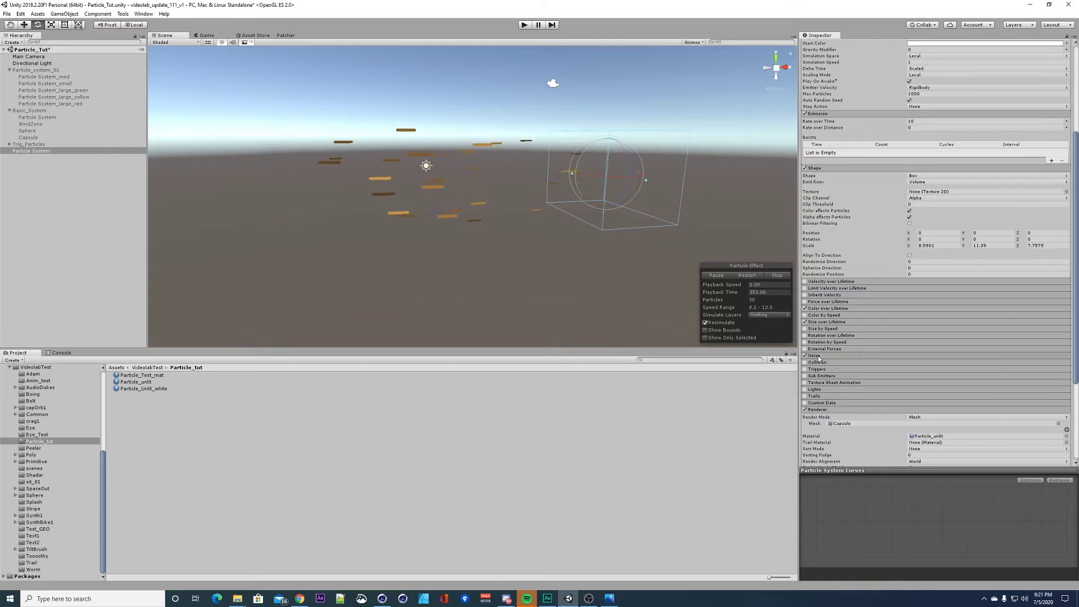
# Step: Expand the Noise module, set its strength to 0.2 and inspect how the particles move
pyautogui.click(819, 356)
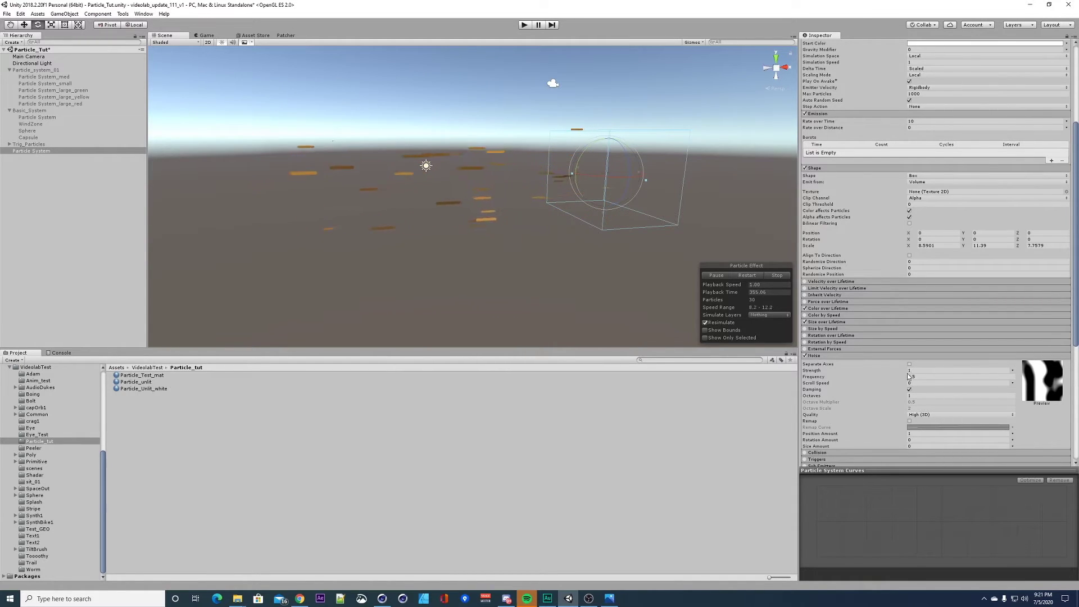
pyautogui.click(887, 368)
pyautogui.write('0.2')
pyautogui.keyDown('alt'); pyautogui.moveTo(485, 157); pyautogui.dragTo(586, 152); pyautogui.keyUp('alt')
pyautogui.scroll(5, 466, 174)
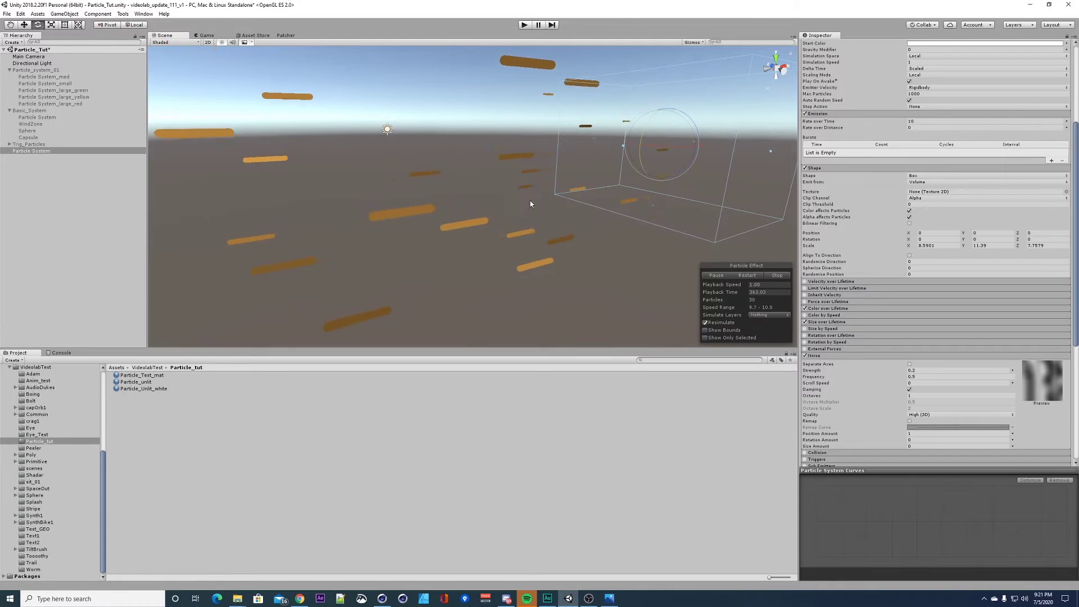
pyautogui.keyDown('alt'); pyautogui.moveTo(520, 168); pyautogui.dragTo(380, 174); pyautogui.keyUp('alt')
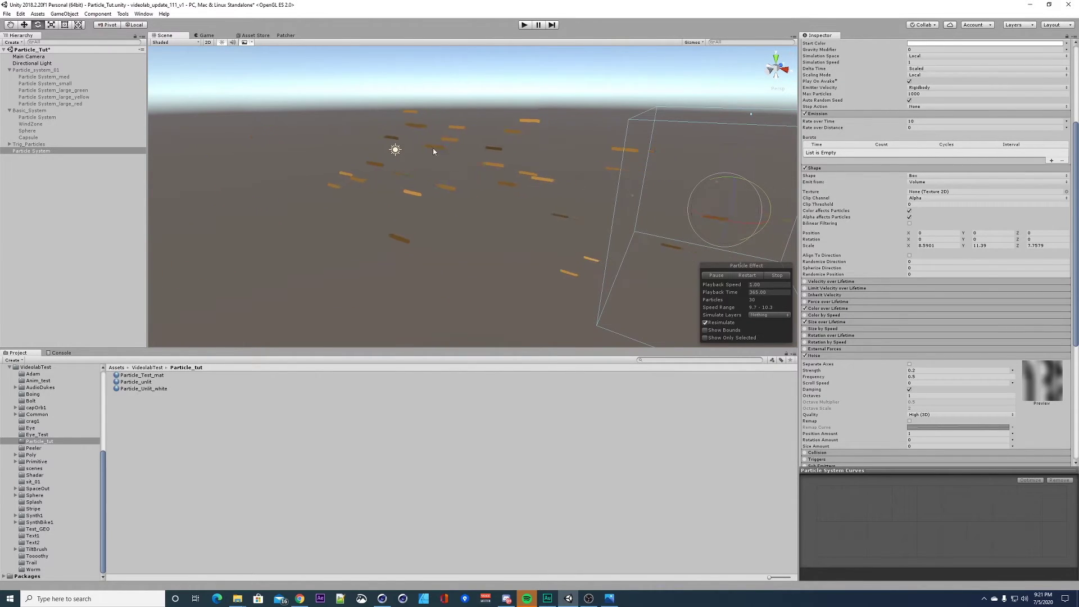
pyautogui.keyDown('alt'); pyautogui.moveTo(452, 186); pyautogui.dragTo(526, 171); pyautogui.keyUp('alt')
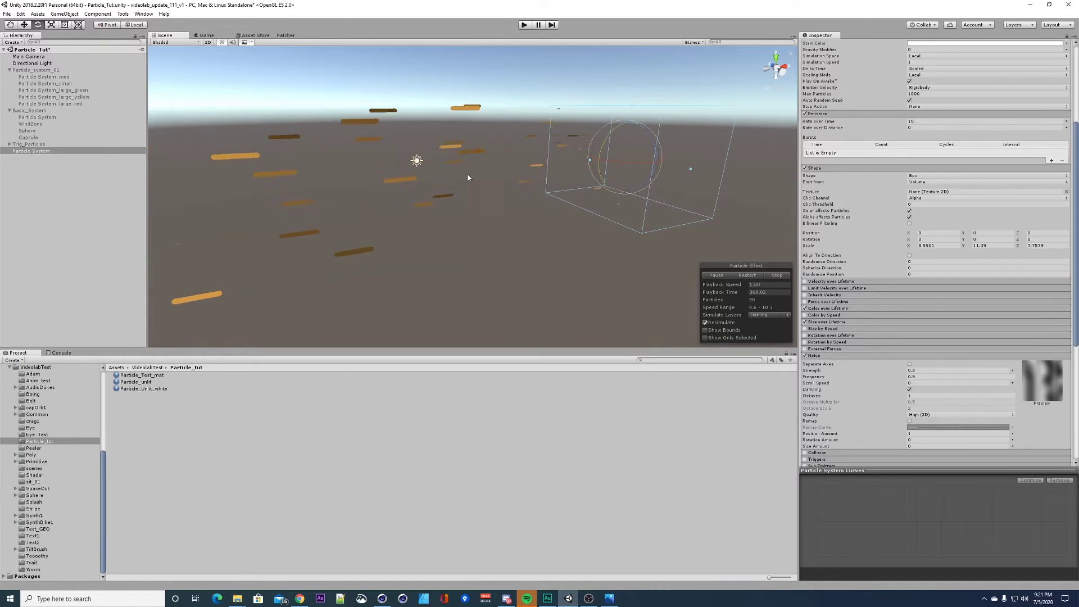
# Step: Disable and collapse the Noise module and check the capsule stream without noise
pyautogui.click(805, 356)
pyautogui.click(822, 356)
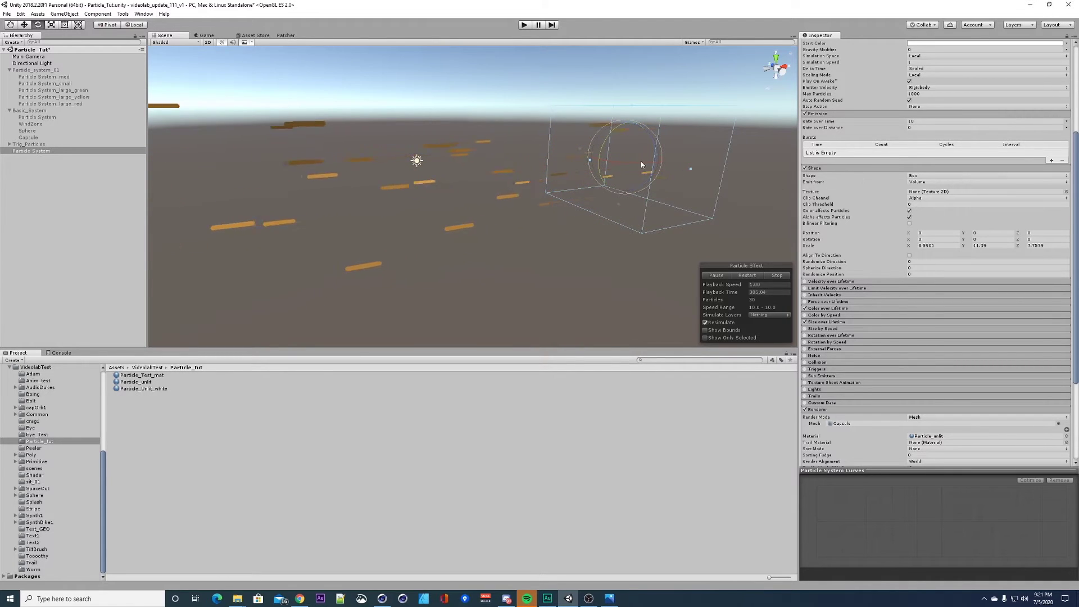
pyautogui.keyDown('alt'); pyautogui.moveTo(563, 178); pyautogui.dragTo(508, 136); pyautogui.keyUp('alt')
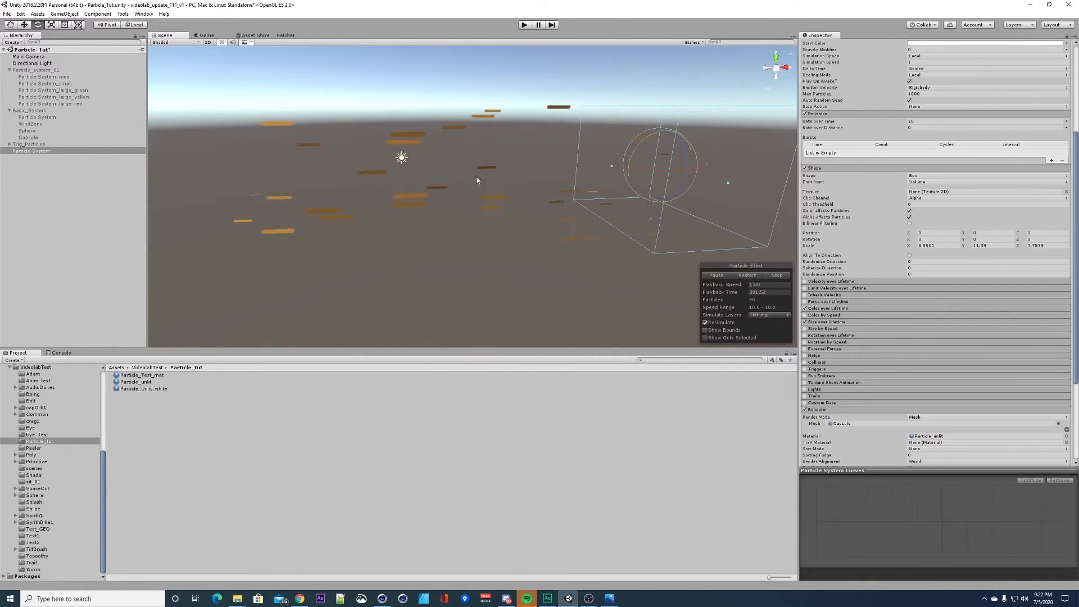
pyautogui.moveTo(494, 176); pyautogui.dragTo(472, 153, button='middle')
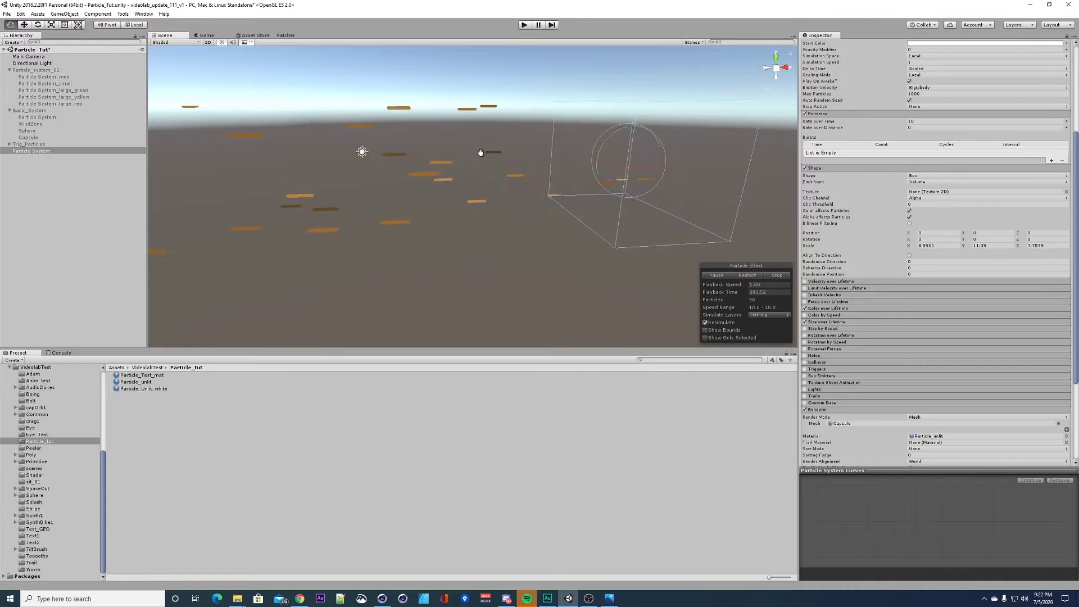
# Step: Switch to the Photos window showing the OP-Z key map, study the note mappings for track 16 and close it
pyautogui.click(26, 150)
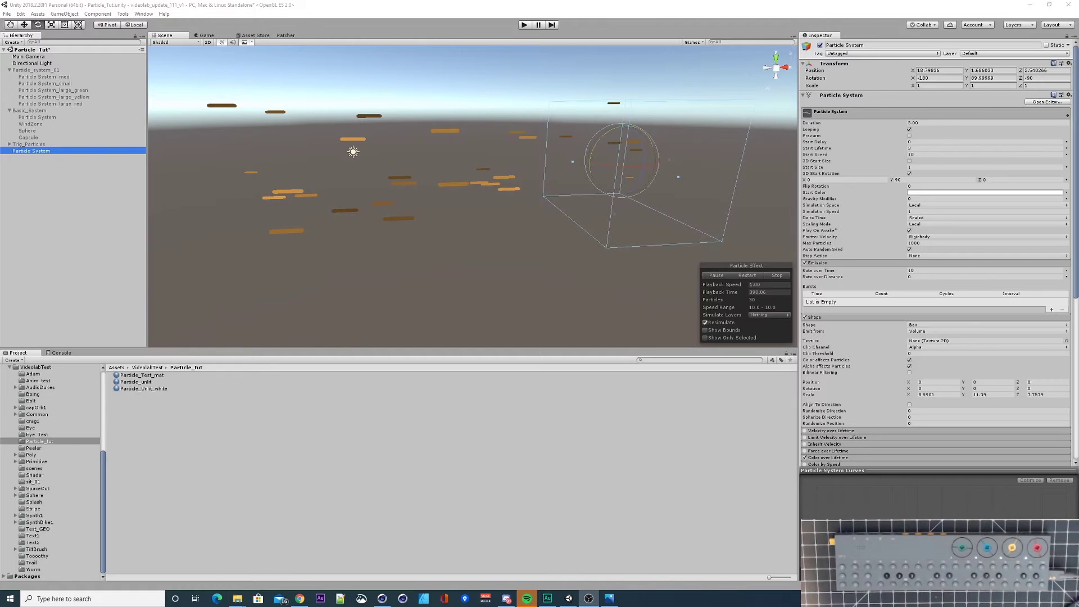
pyautogui.click(23, 145)
pyautogui.click(27, 151)
pyautogui.keyDown('alt'); pyautogui.moveTo(398, 167); pyautogui.dragTo(419, 171); pyautogui.keyUp('alt')
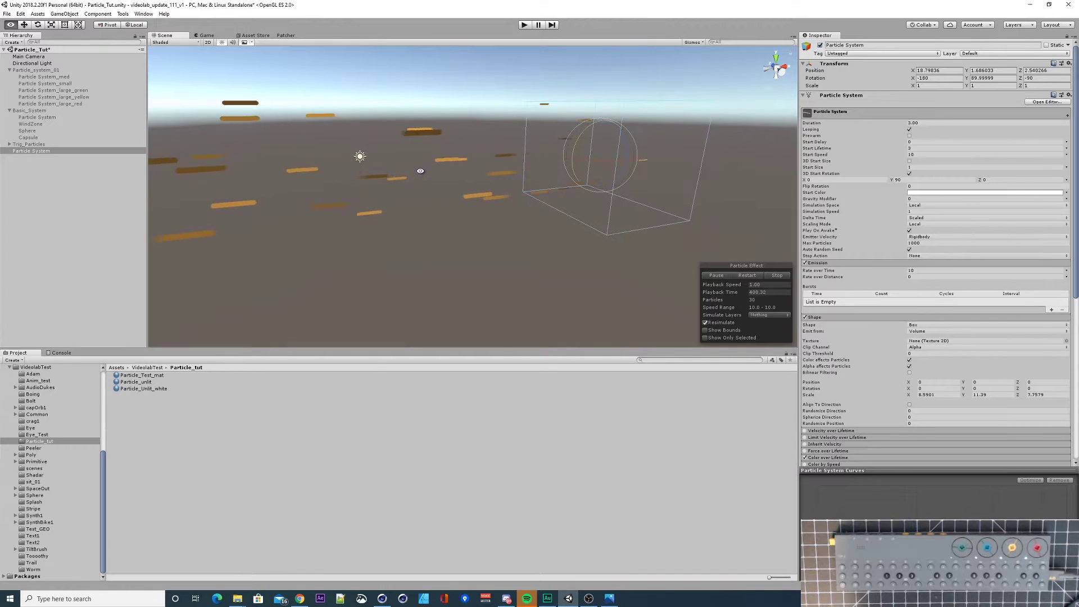
pyautogui.click(610, 598)
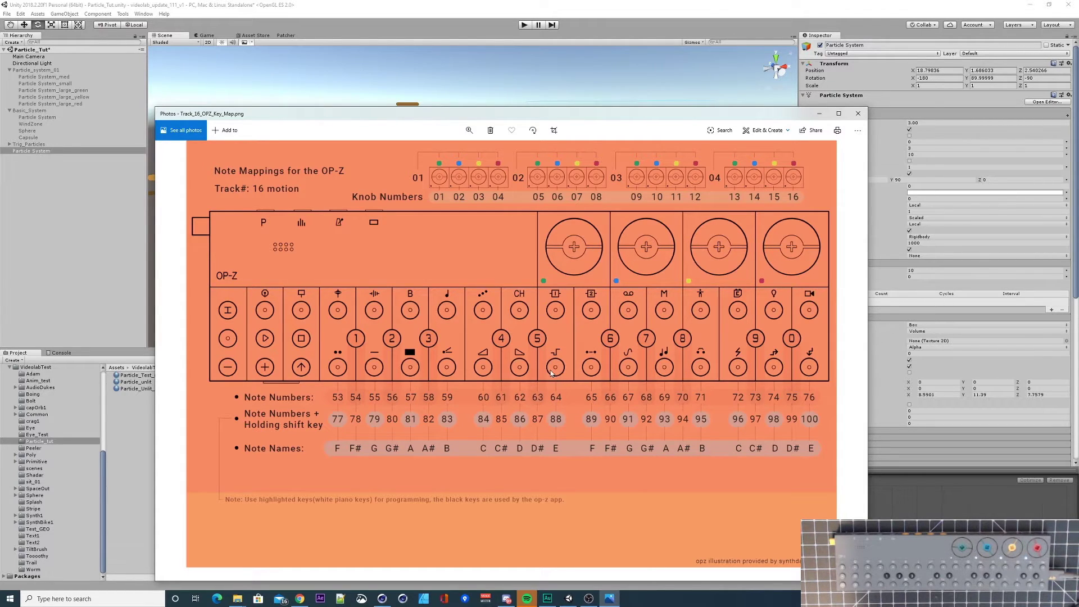
pyautogui.click(859, 114)
# Step: Set the new particle system's emission Rate over Time to 50 and shrink the box emitter's Y scale to about 10.76
pyautogui.click(31, 149)
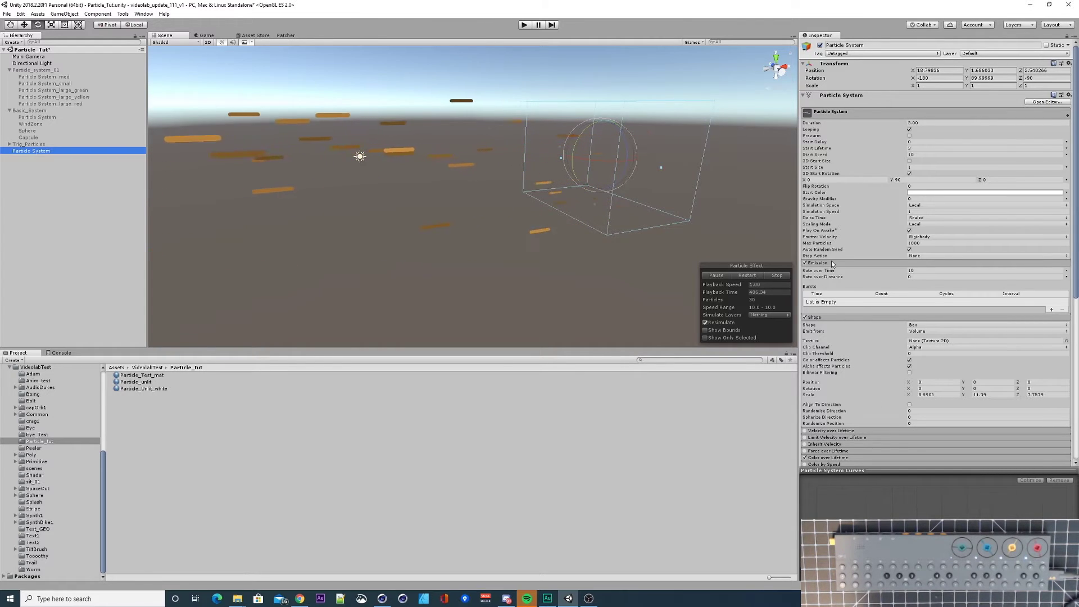
pyautogui.click(912, 272)
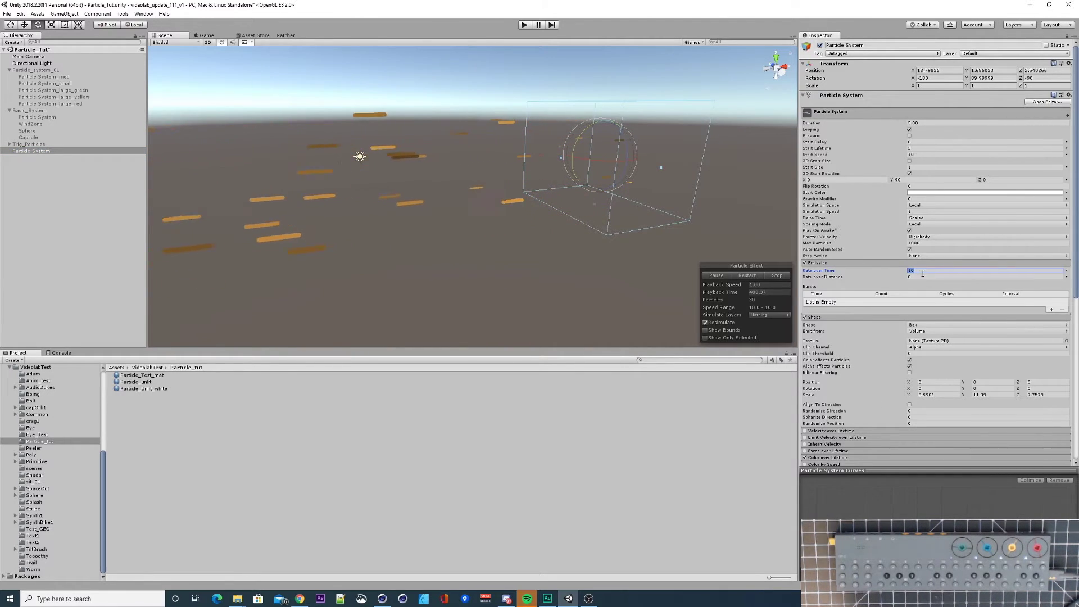
pyautogui.write('50')
pyautogui.press('Return')
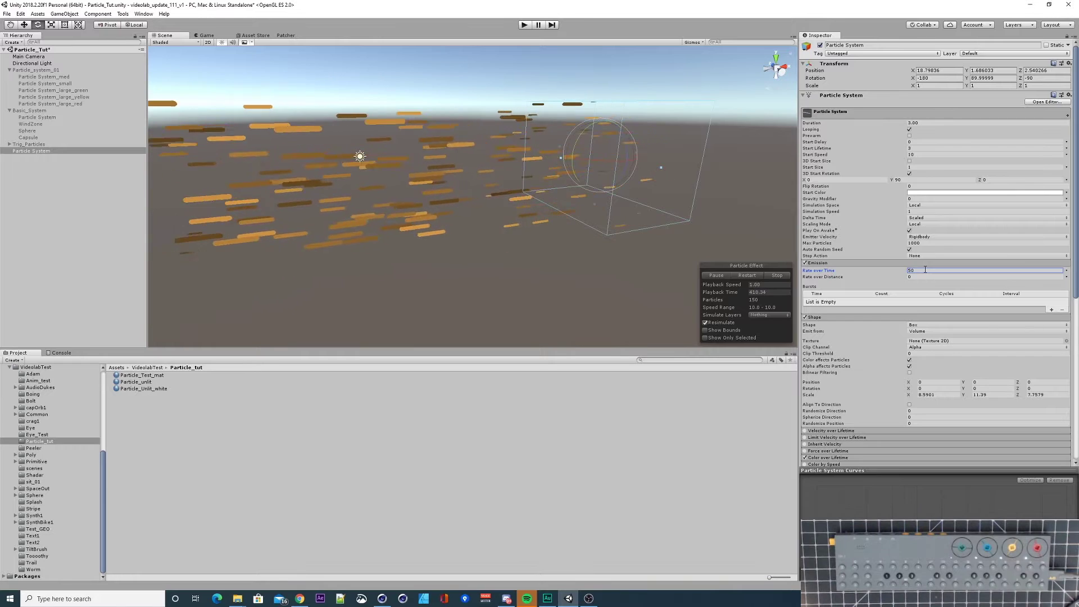
pyautogui.keyDown('alt'); pyautogui.moveTo(563, 203); pyautogui.dragTo(520, 157); pyautogui.keyUp('alt')
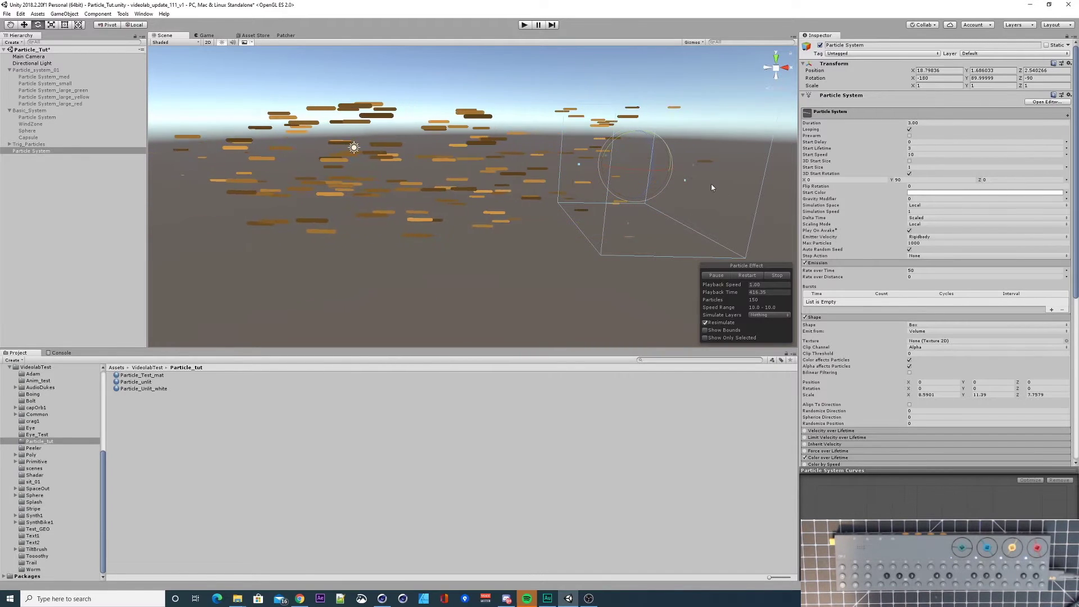
pyautogui.moveTo(685, 181); pyautogui.dragTo(682, 180)
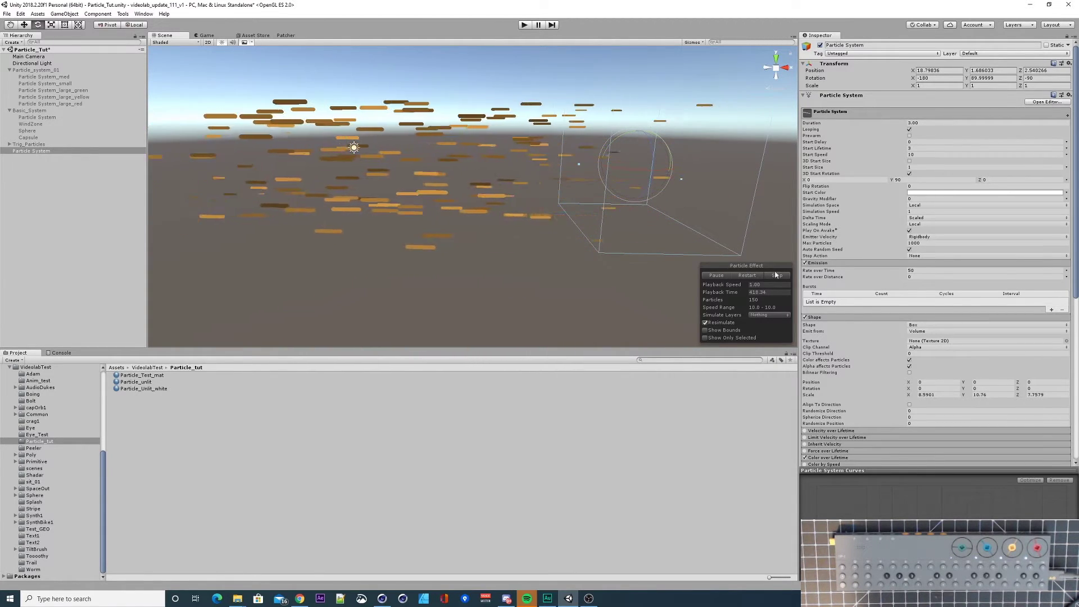
# Step: Change the emitter shape to Cone, shrink its radius to about 0.11 and narrow its angle to about 17
pyautogui.click(919, 328)
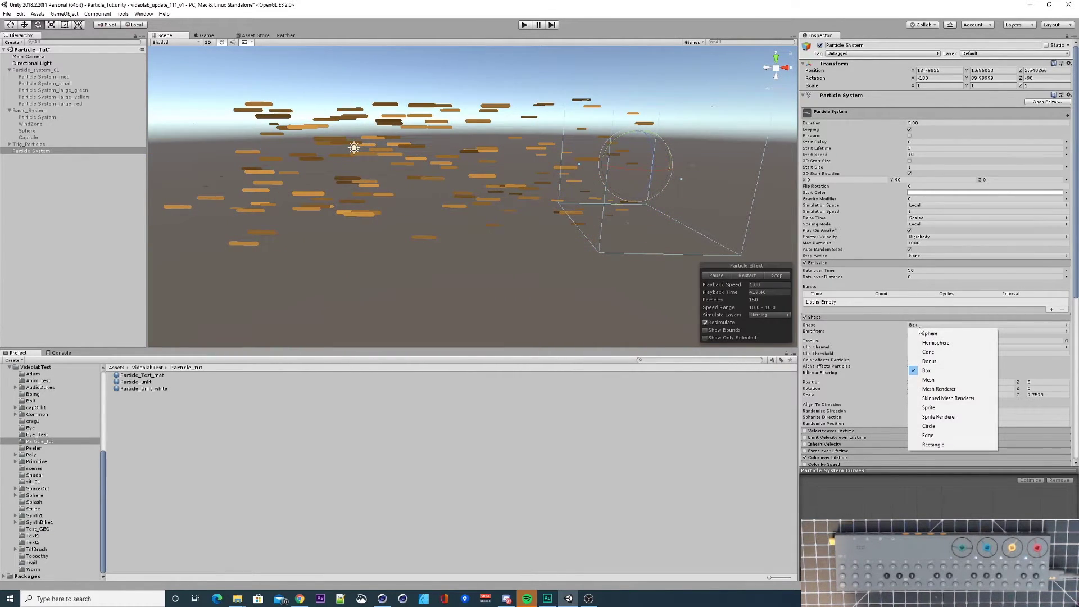
pyautogui.click(933, 359)
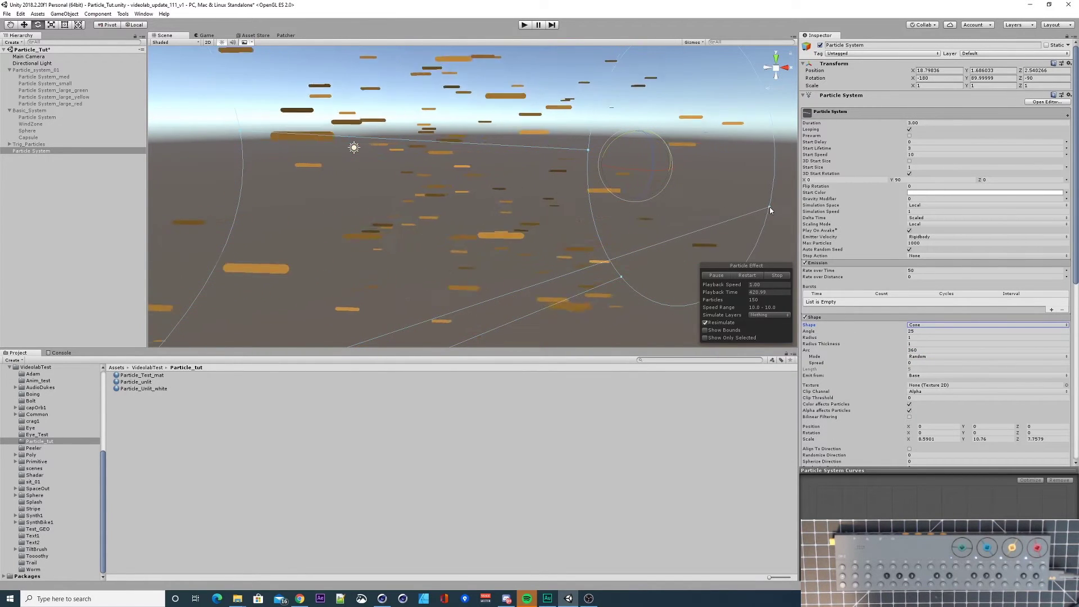
pyautogui.moveTo(768, 207); pyautogui.dragTo(645, 188)
pyautogui.keyDown('alt'); pyautogui.moveTo(646, 189); pyautogui.dragTo(594, 171, button='right'); pyautogui.keyUp('alt')
pyautogui.scroll(-3, 594, 170)
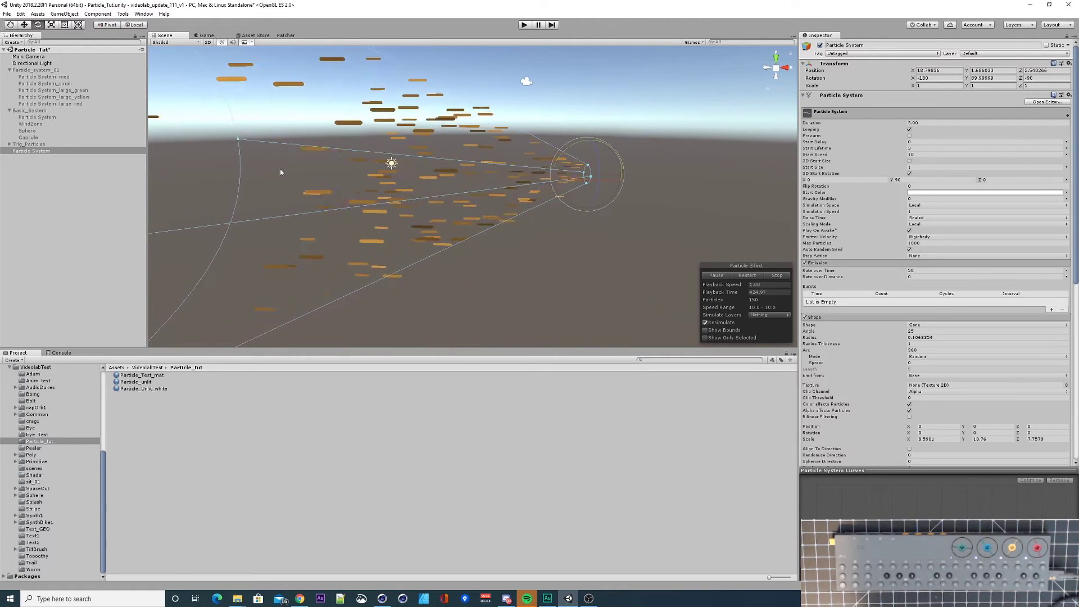
pyautogui.moveTo(237, 139); pyautogui.dragTo(192, 132)
# Step: Align the Main Camera with a scene view that frames the particle cone, keeping the editor window maximized
pyautogui.keyDown('alt'); pyautogui.moveTo(508, 180); pyautogui.dragTo(556, 162); pyautogui.keyUp('alt')
pyautogui.moveTo(556, 163); pyautogui.dragTo(547, 188, button='middle')
pyautogui.keyDown('alt'); pyautogui.moveTo(547, 188); pyautogui.dragTo(518, 200); pyautogui.keyUp('alt')
pyautogui.click(24, 56)
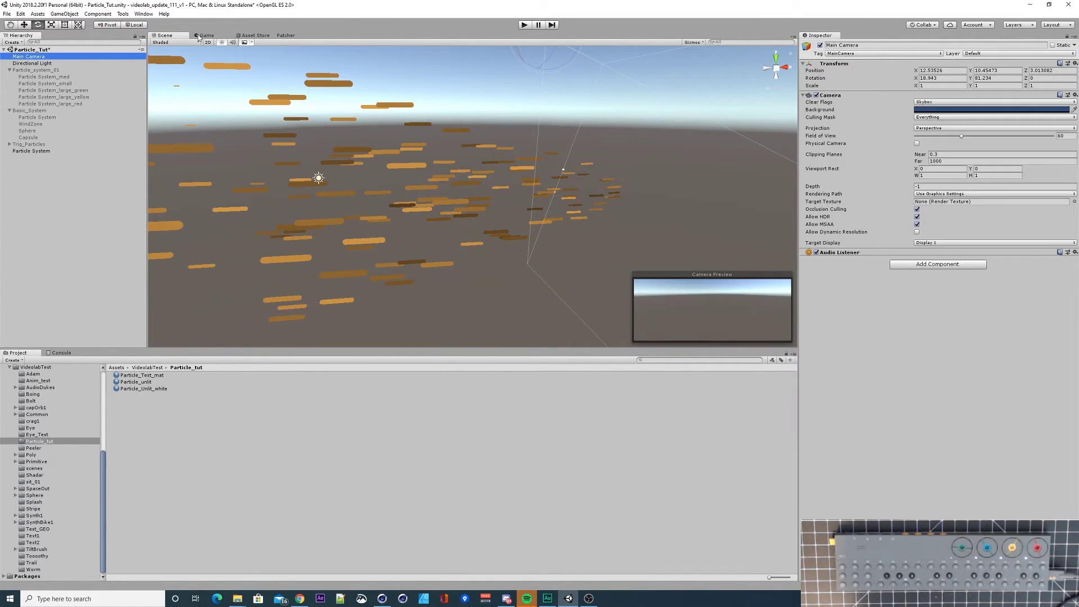
pyautogui.doubleClick(208, 6)
pyautogui.click(136, 68)
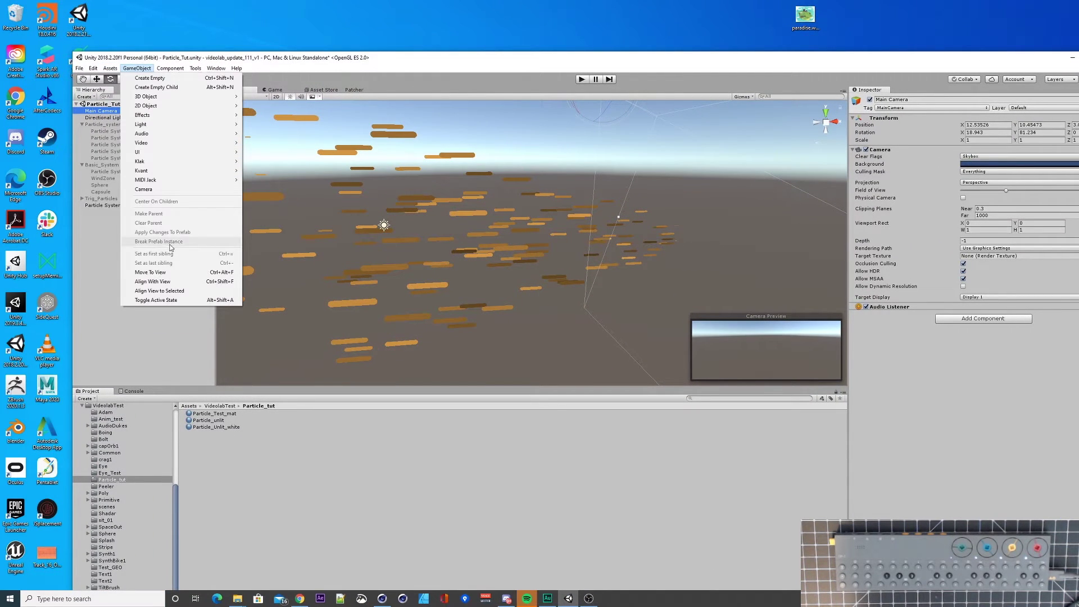
pyautogui.click(155, 281)
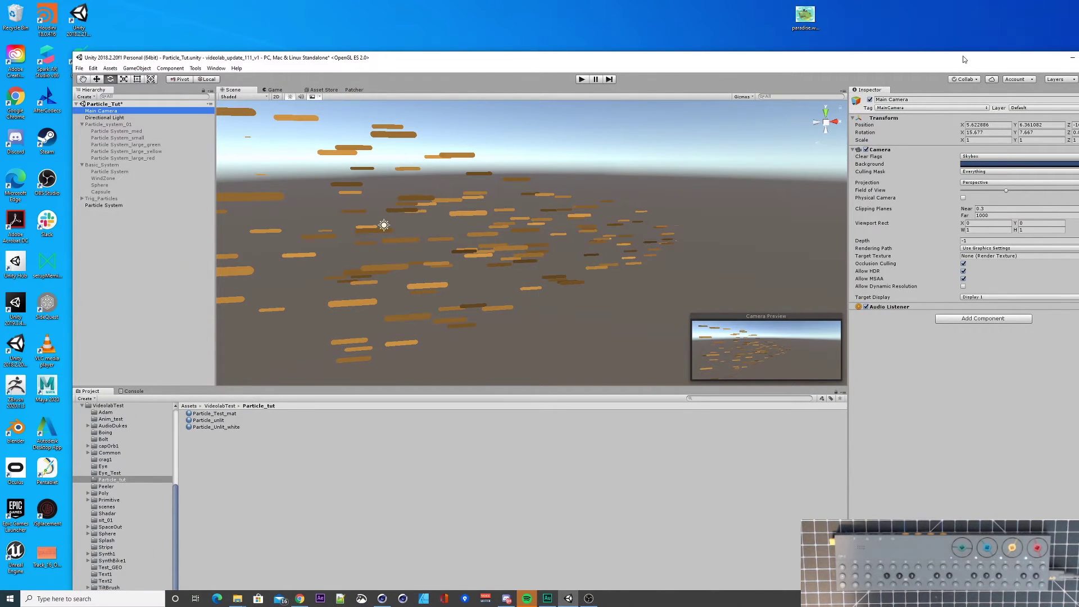
pyautogui.moveTo(964, 59); pyautogui.dragTo(867, 54)
pyautogui.click(993, 53)
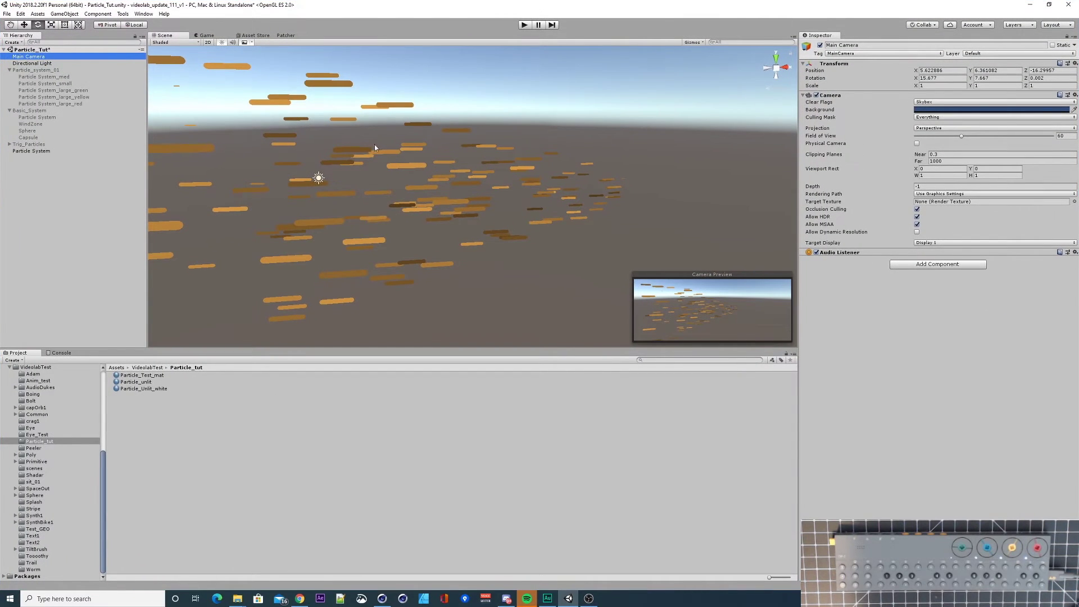
# Step: Create a Klak Patch object at the root of the scene and open it in the Patcher
pyautogui.click(35, 151)
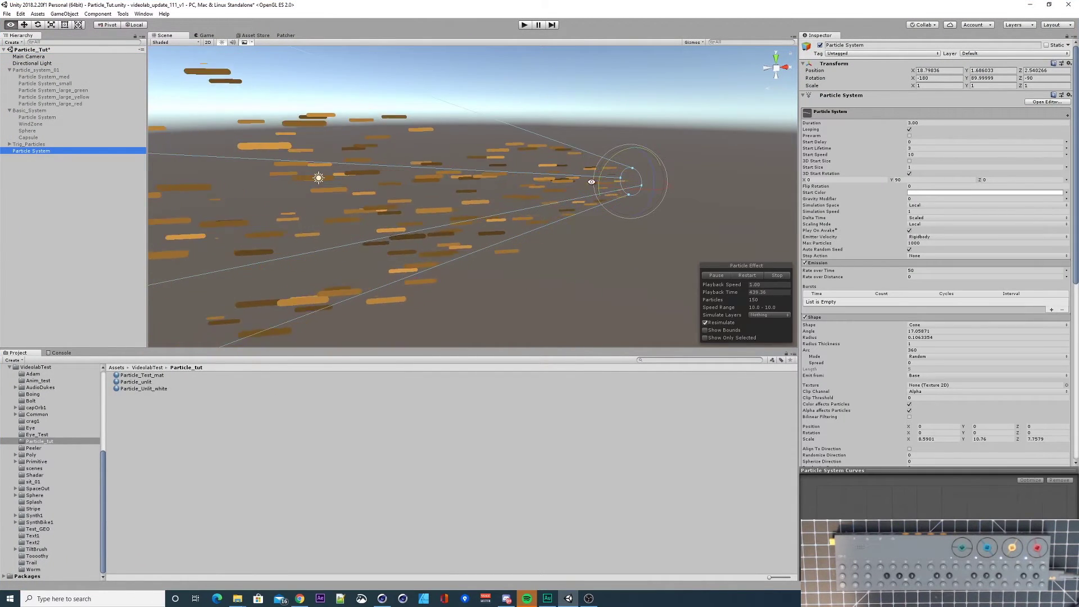
pyautogui.keyDown('alt'); pyautogui.moveTo(574, 168); pyautogui.dragTo(541, 172); pyautogui.keyUp('alt')
pyautogui.click(43, 194)
pyautogui.rightClick(42, 192)
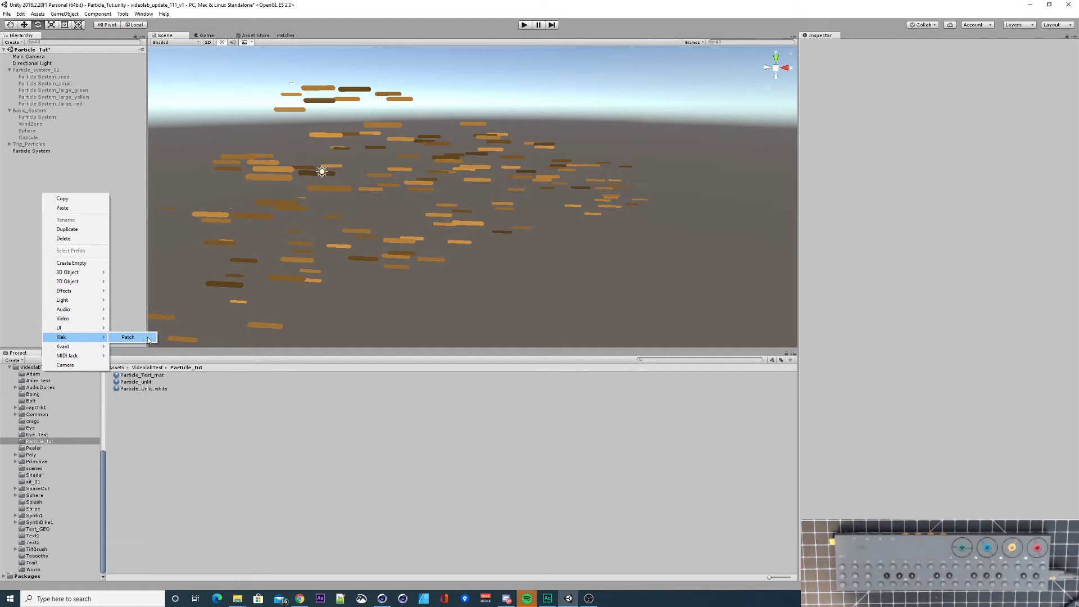
pyautogui.click(135, 338)
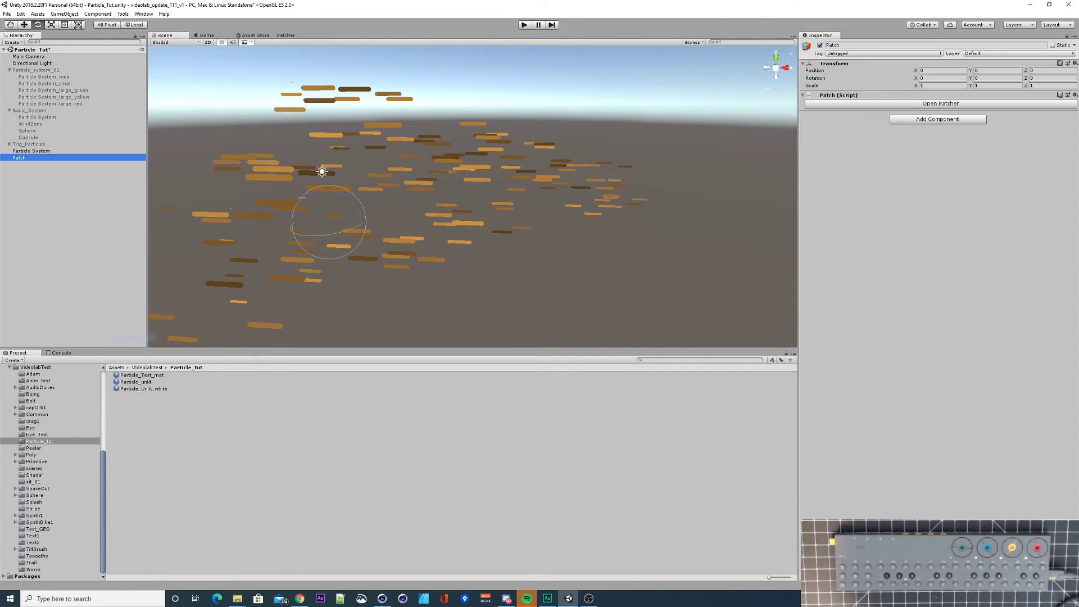
pyautogui.click(874, 106)
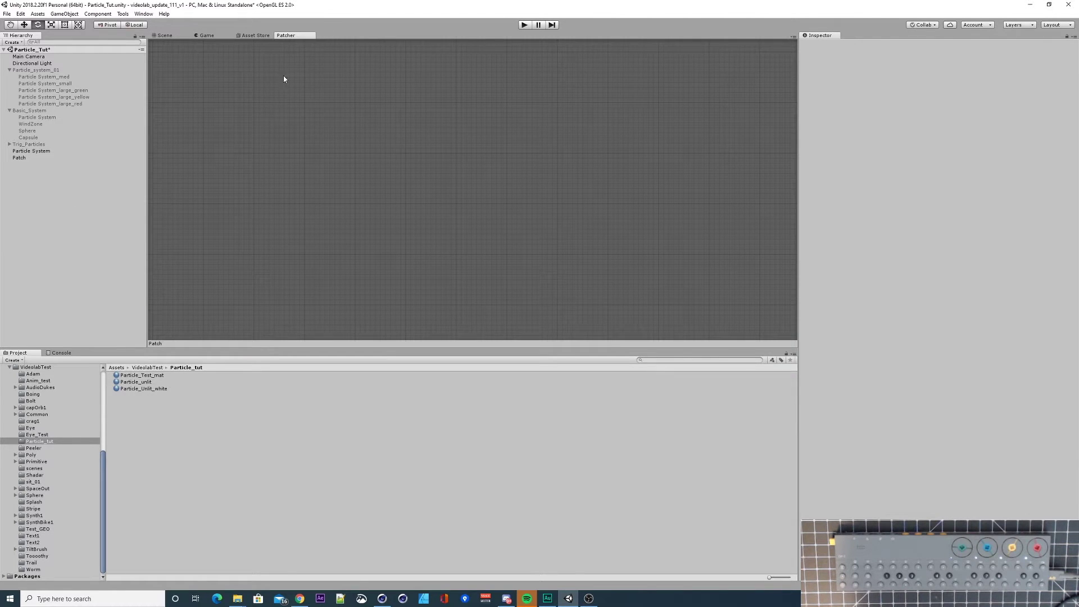
# Step: Add a MIDI Note Input node to the patch and reposition it in the graph
pyautogui.rightClick(271, 99)
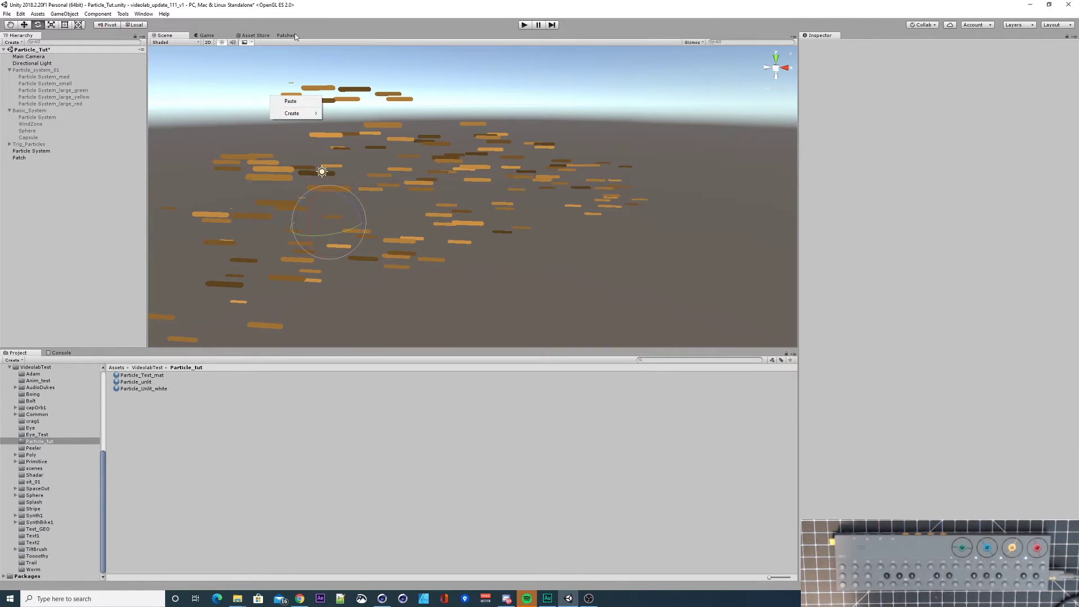
pyautogui.click(288, 34)
pyautogui.rightClick(282, 72)
pyautogui.moveTo(311, 86)
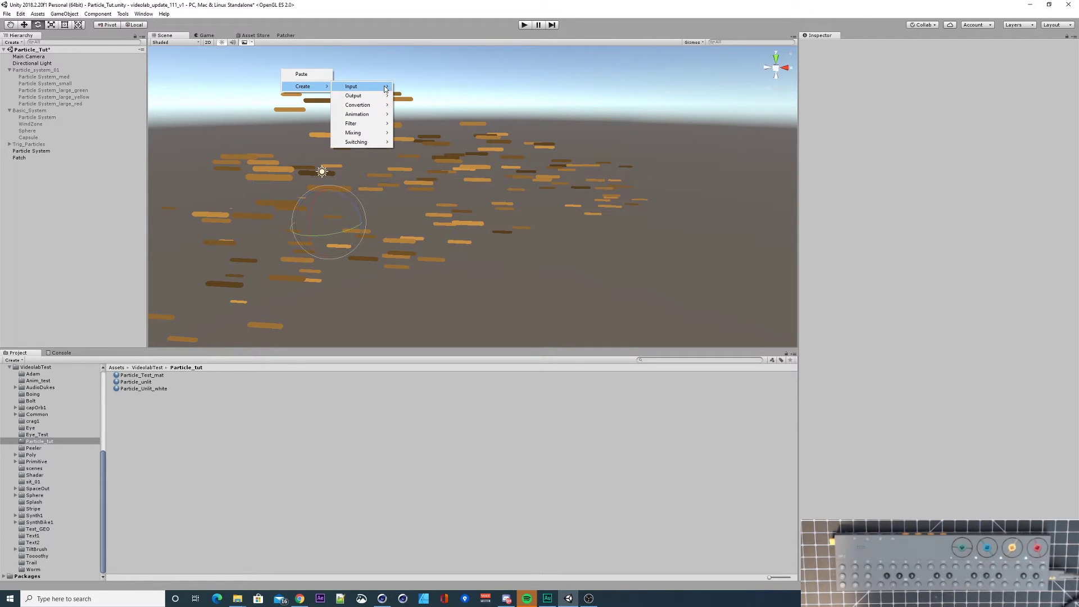
pyautogui.moveTo(386, 88)
pyautogui.moveTo(470, 87)
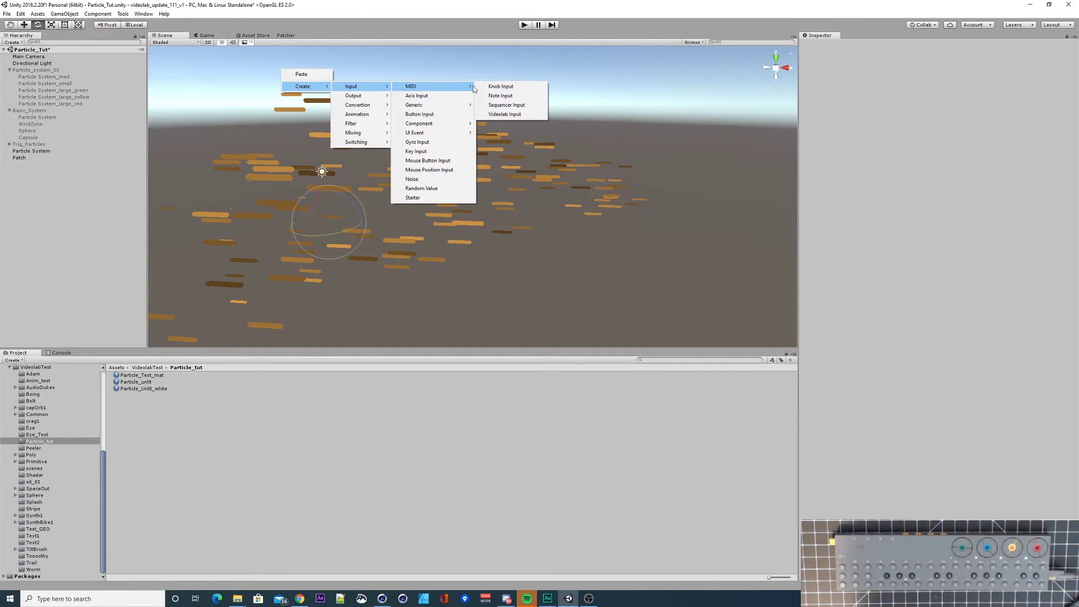
pyautogui.click(513, 96)
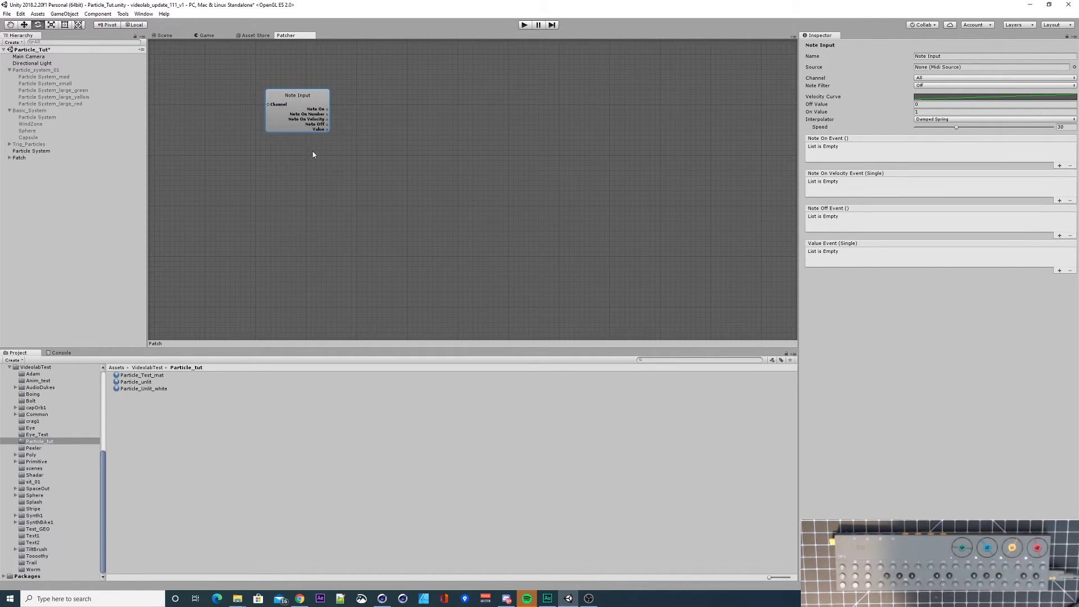
pyautogui.moveTo(290, 99); pyautogui.dragTo(270, 96)
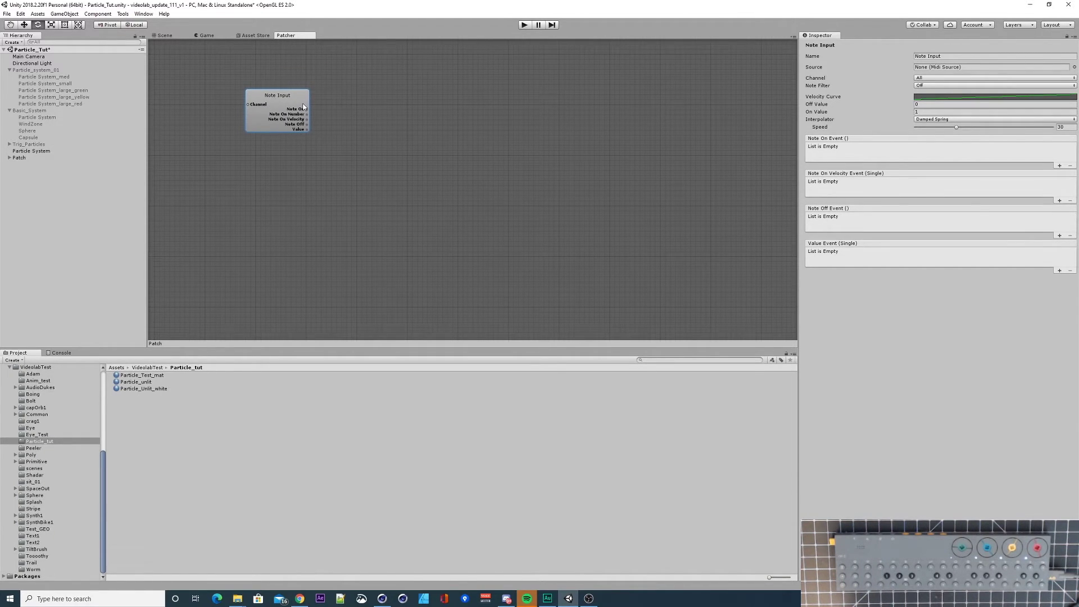
# Step: Set the Note Input to channel Ch 16 and filter by Note Number with lowest and highest note 64
pyautogui.click(928, 79)
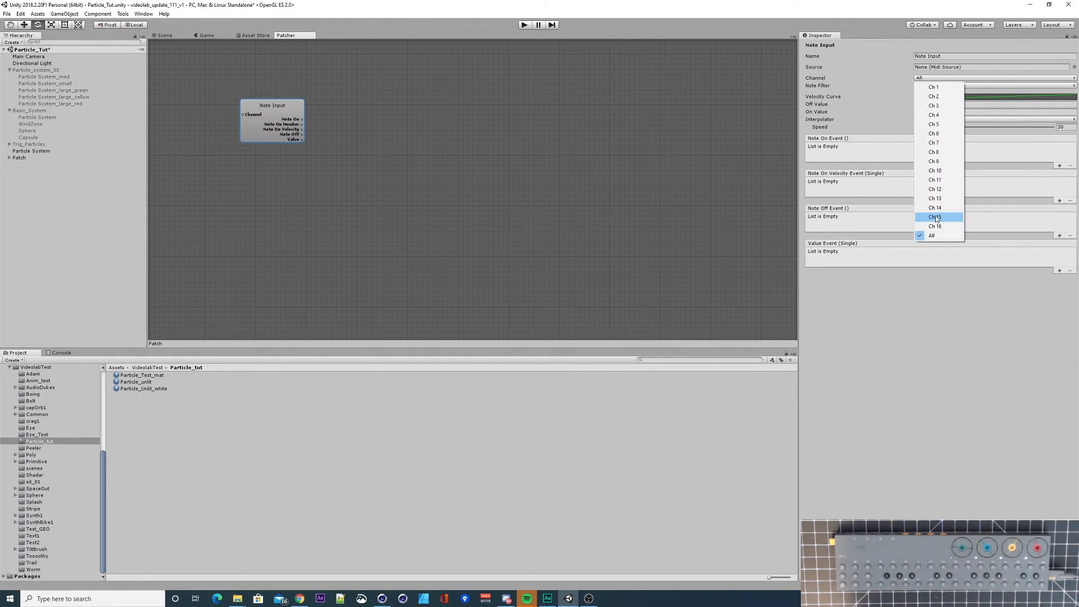
pyautogui.click(954, 227)
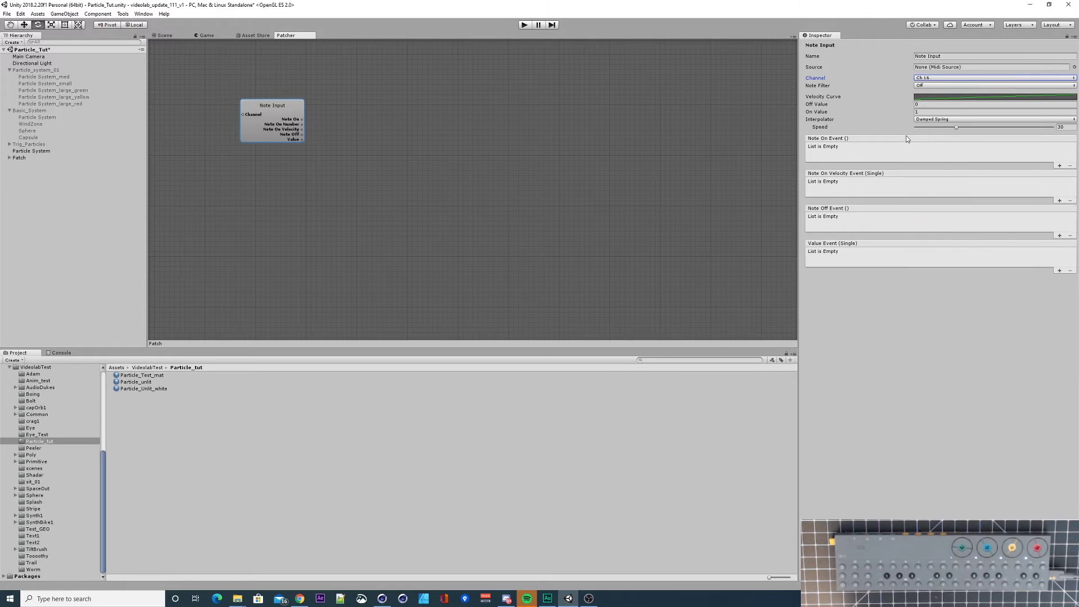
pyautogui.click(926, 86)
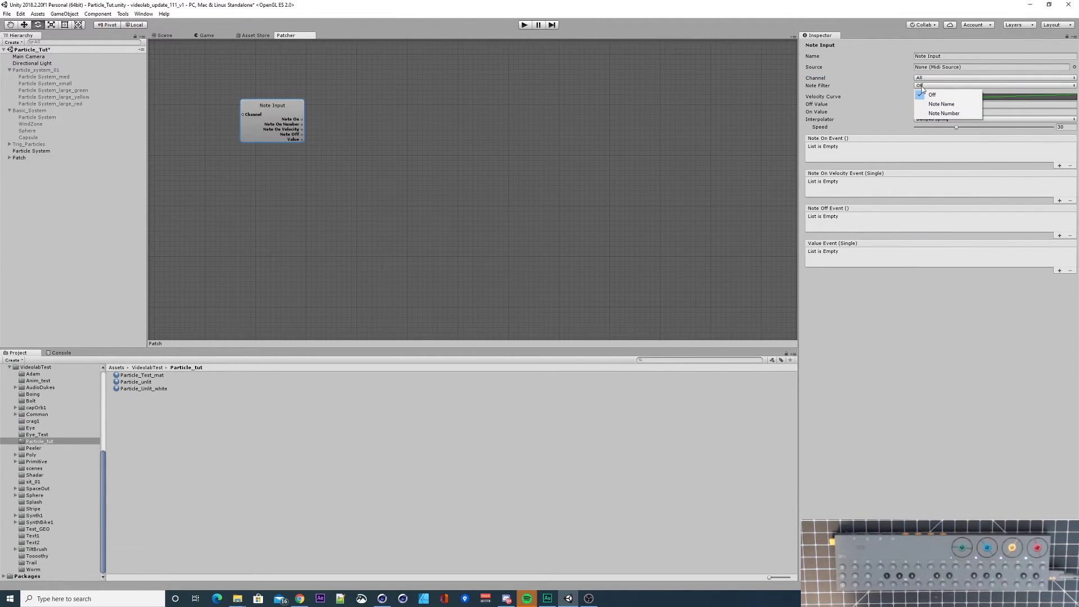
pyautogui.click(952, 114)
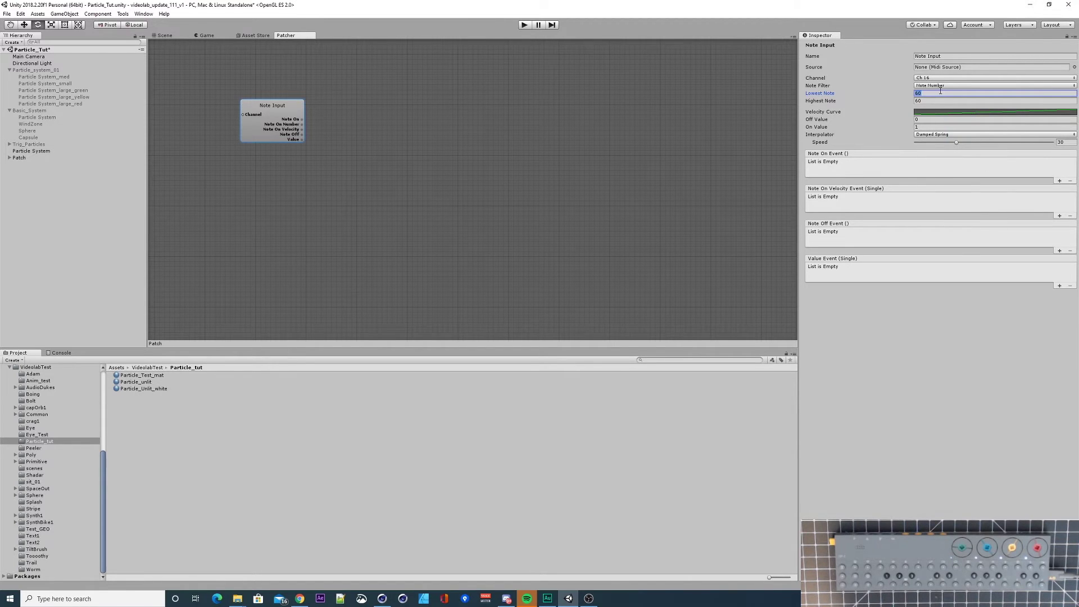
pyautogui.write('64')
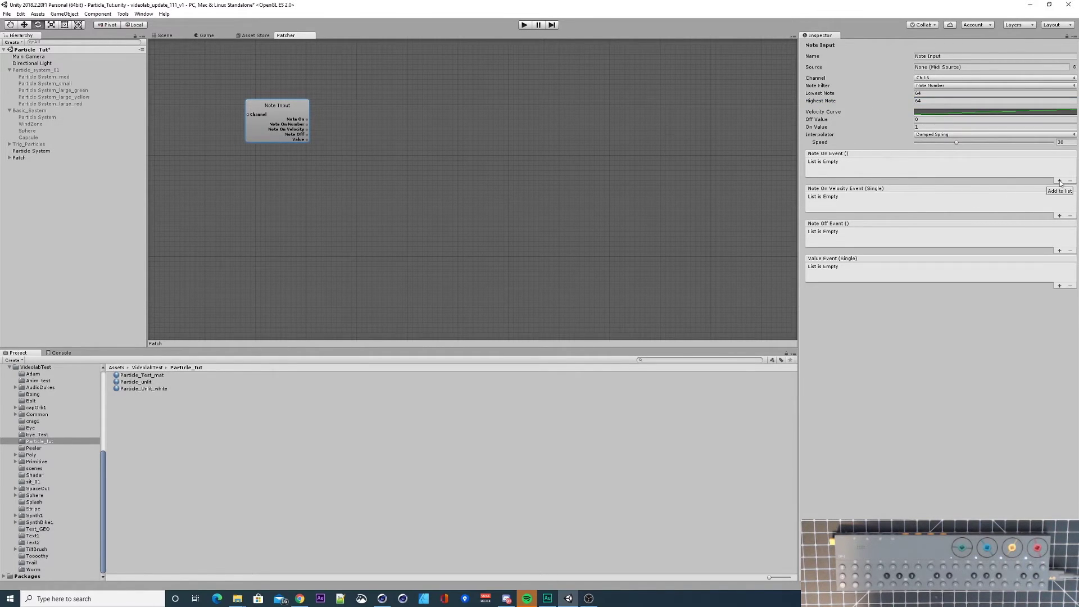
# Step: Add a Float Filter node to the patch and connect the Note Input's Note On output to its Input
pyautogui.rightClick(288, 198)
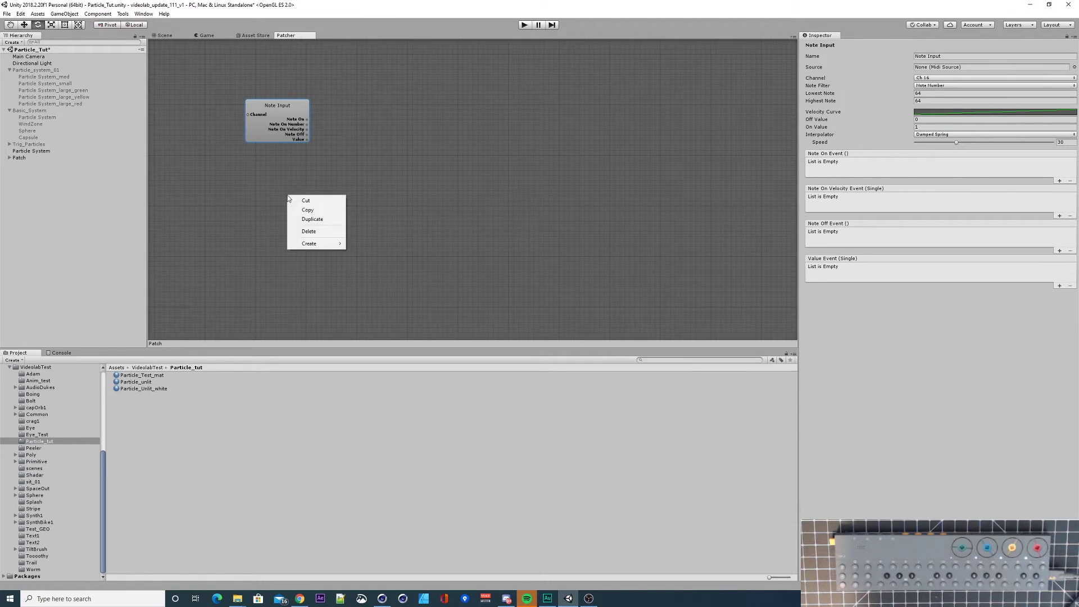
pyautogui.moveTo(316, 244)
pyautogui.moveTo(382, 244)
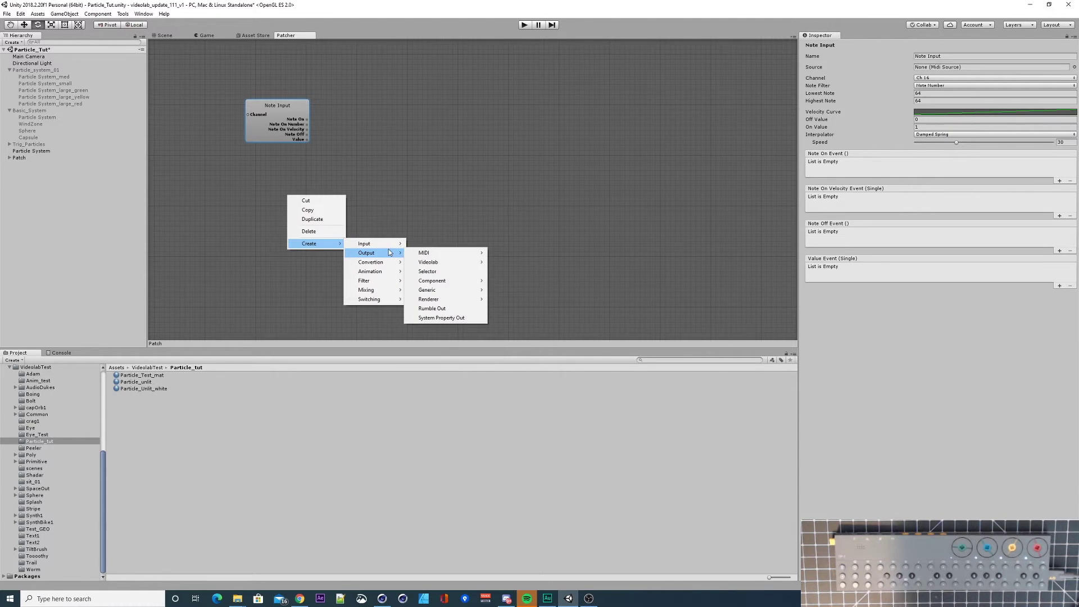
pyautogui.moveTo(379, 282)
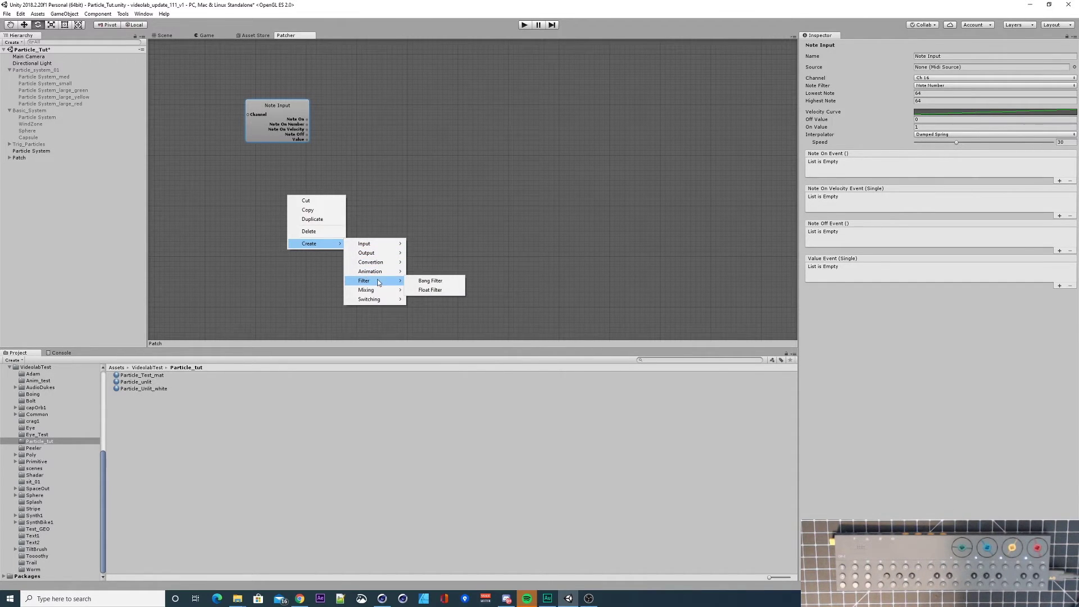
pyautogui.click(427, 290)
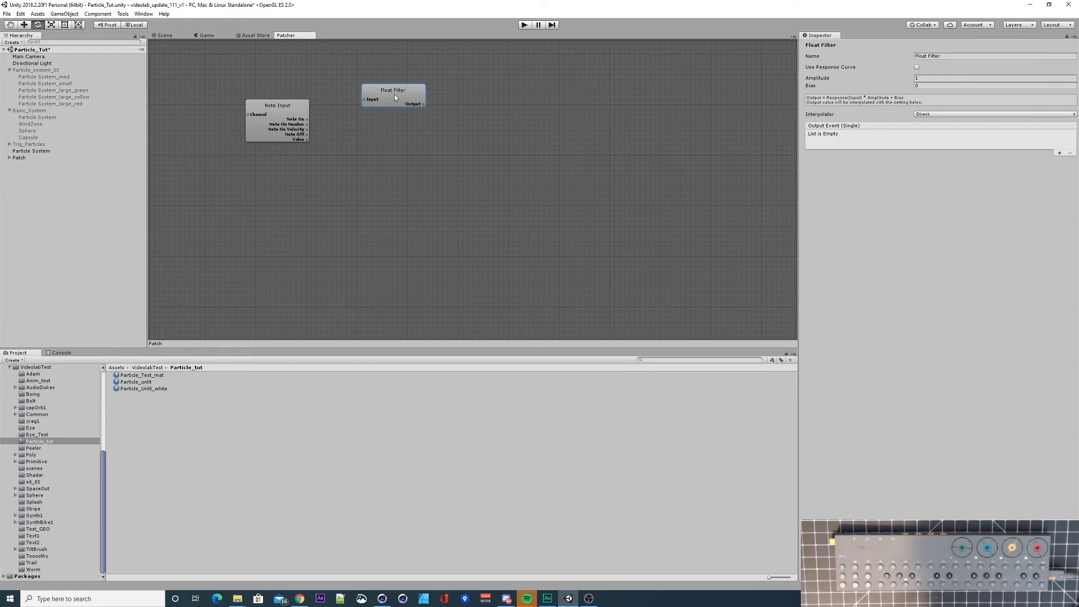
pyautogui.moveTo(308, 121); pyautogui.dragTo(384, 90)
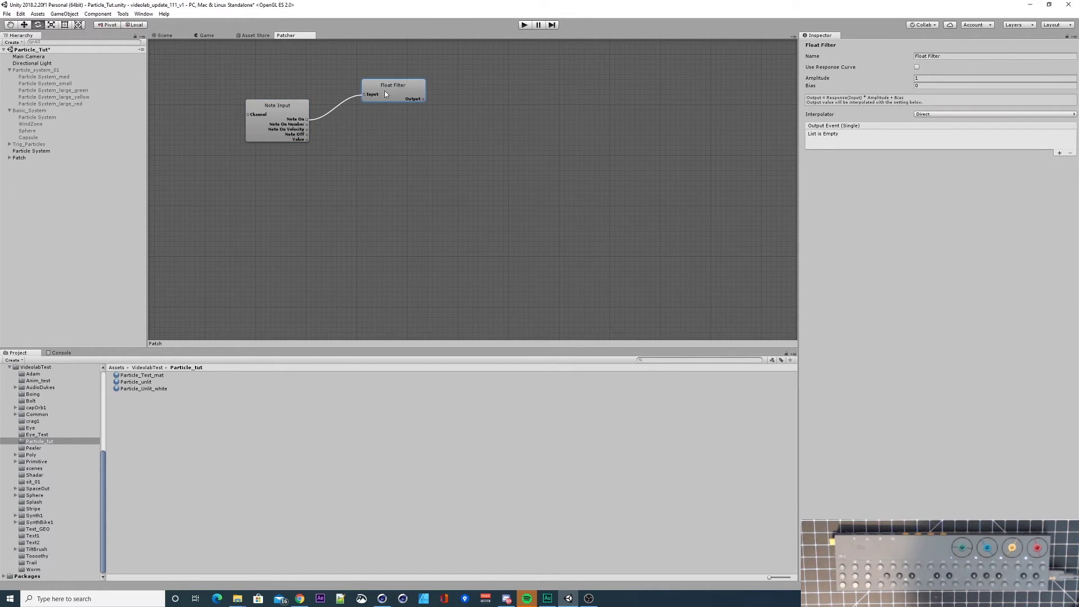
# Step: Duplicate the Float Filter node and connect the Note Input's Note Off output to the copy's Input
pyautogui.hotkey('ctrl', 'd')
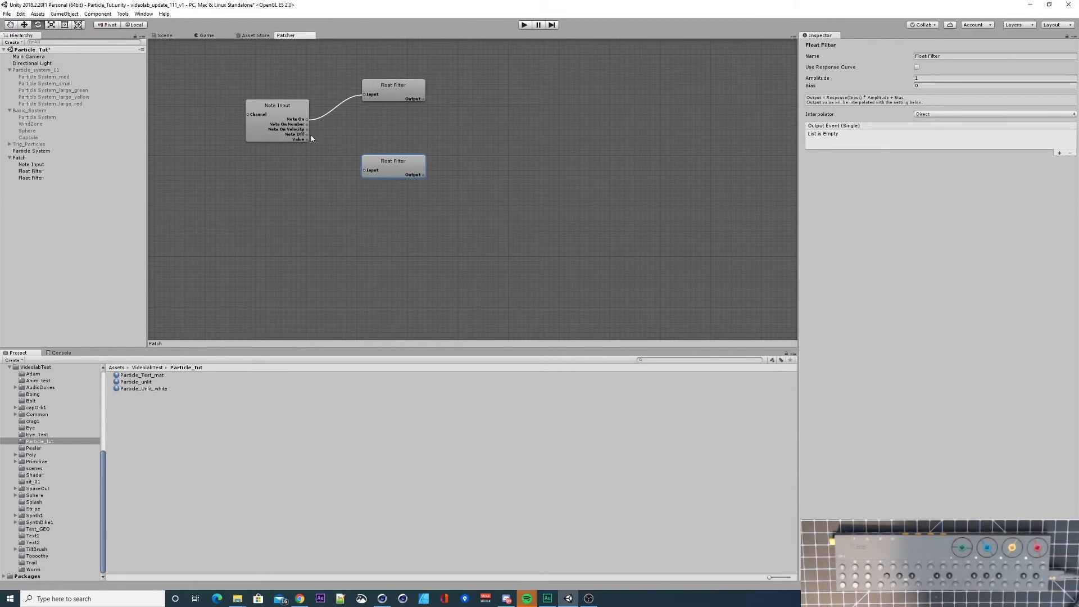
pyautogui.moveTo(306, 135); pyautogui.dragTo(404, 149)
pyautogui.click(287, 113)
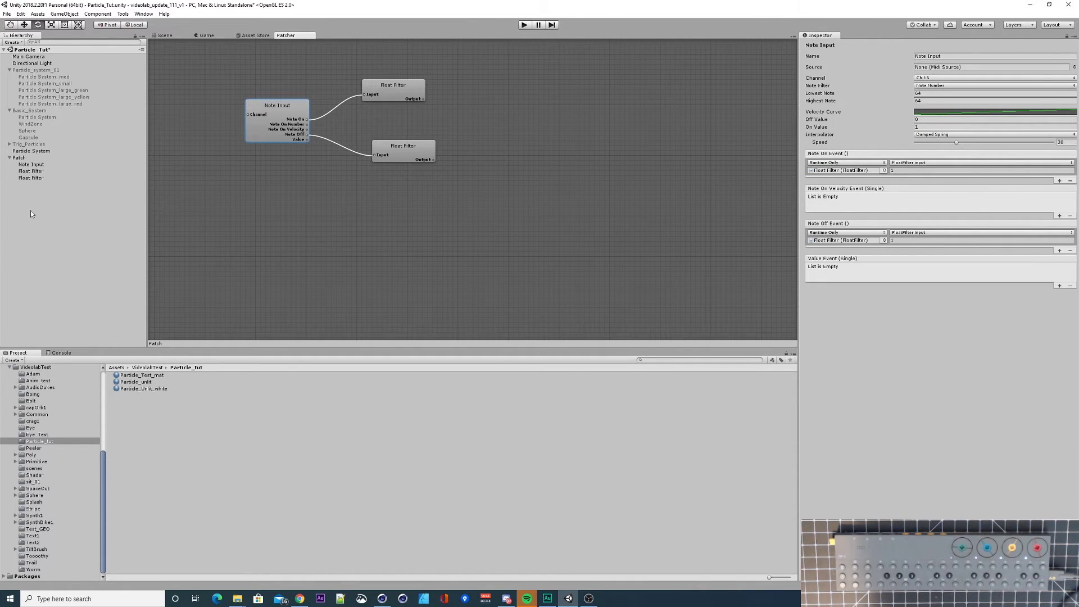
# Step: Deactivate the root-level Particle System object in the scene
pyautogui.click(32, 151)
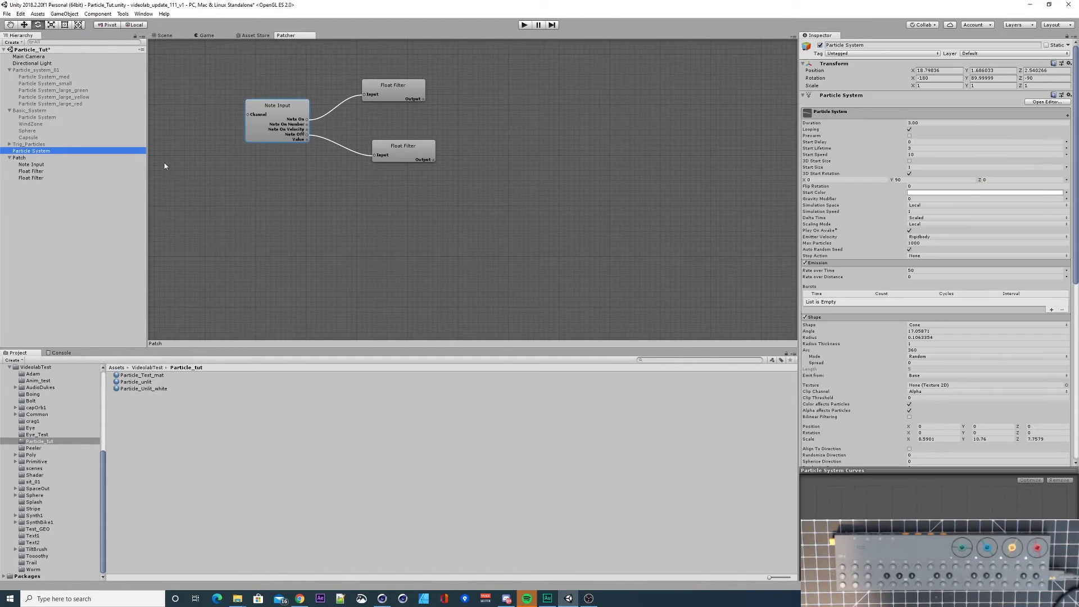
pyautogui.click(162, 36)
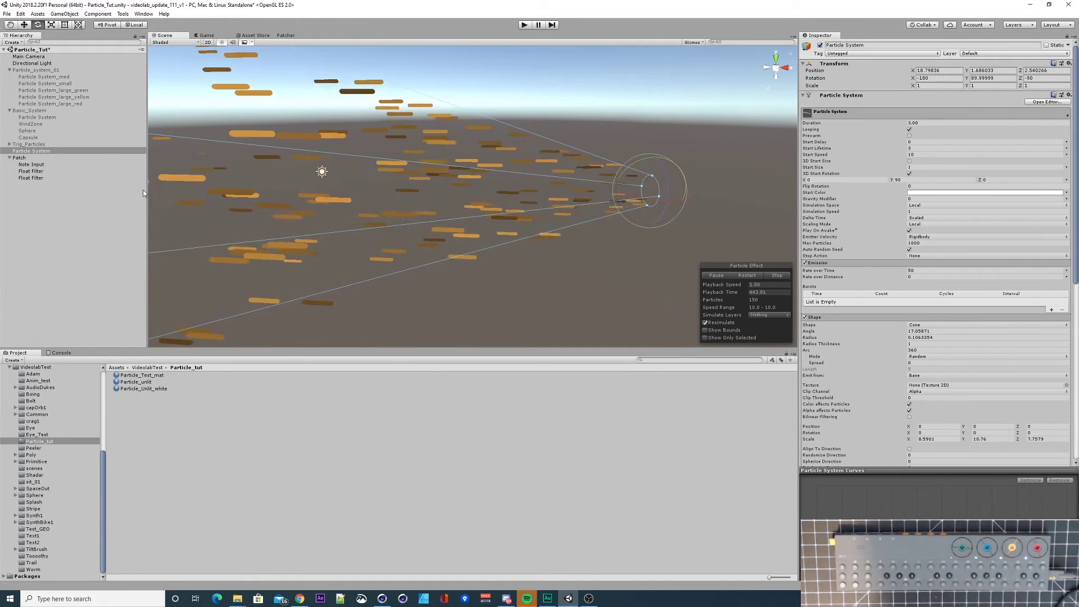
pyautogui.click(821, 45)
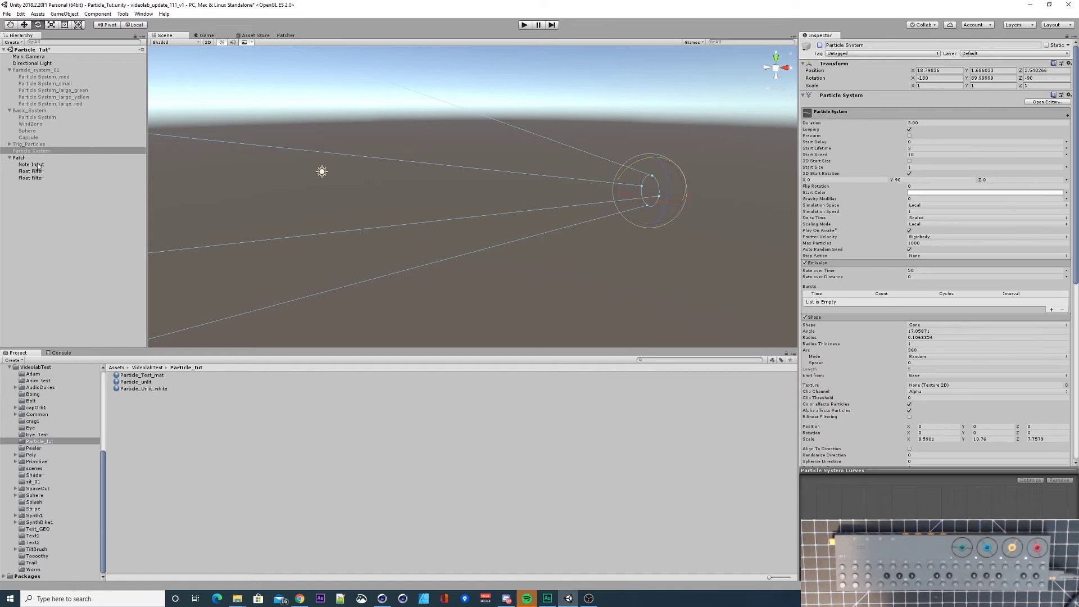
# Step: Add a Note On event entry to the Note Input that calls GameObject.SetActive on the root-level Particle System with its value enabled
pyautogui.click(20, 159)
pyautogui.click(288, 34)
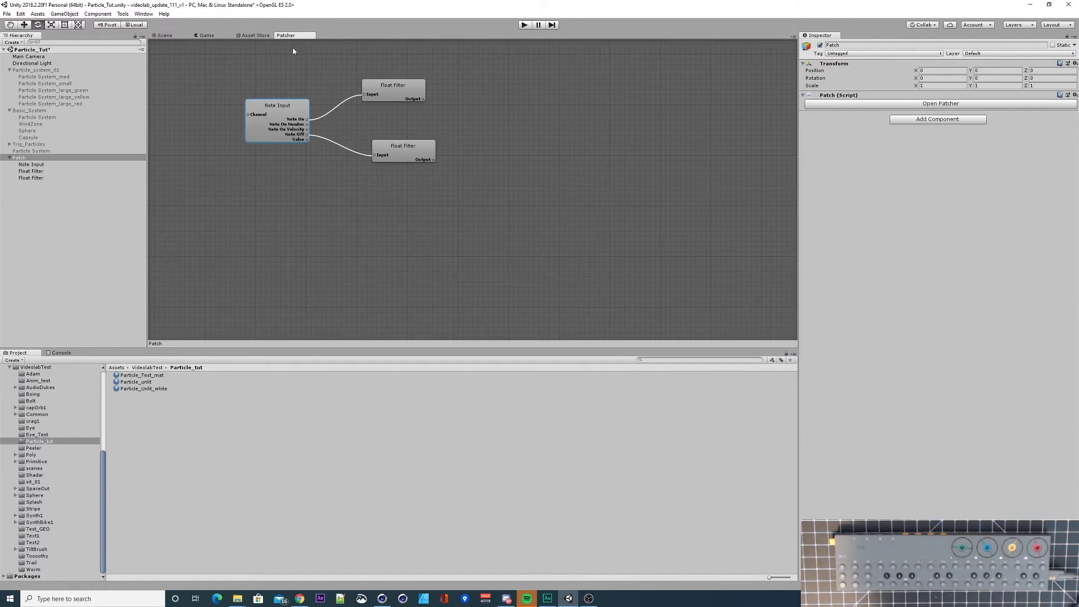
pyautogui.click(285, 110)
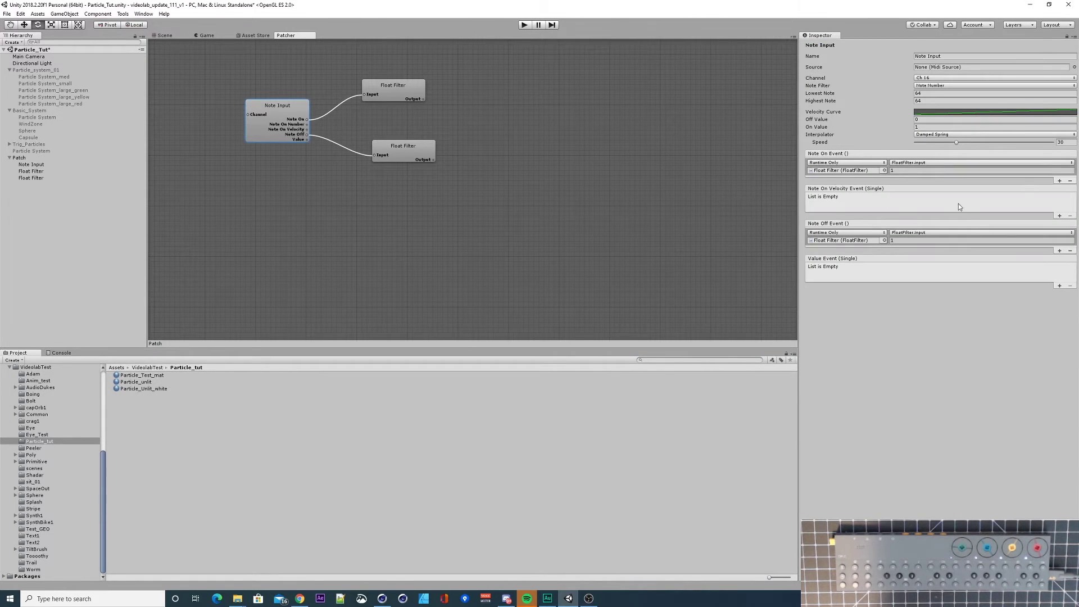
pyautogui.click(1060, 181)
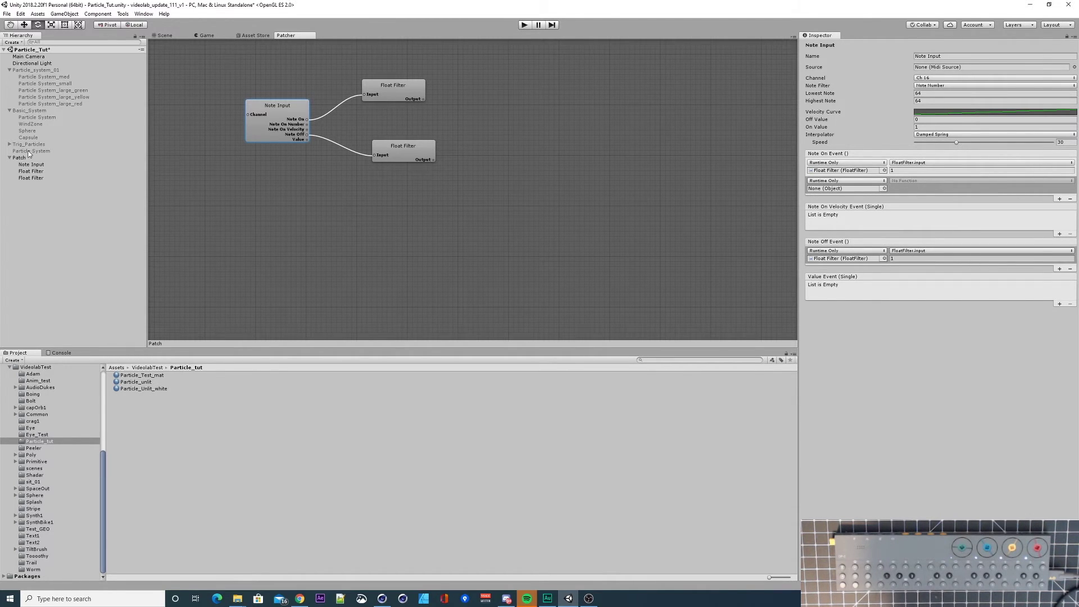
pyautogui.moveTo(128, 153); pyautogui.dragTo(659, 191)
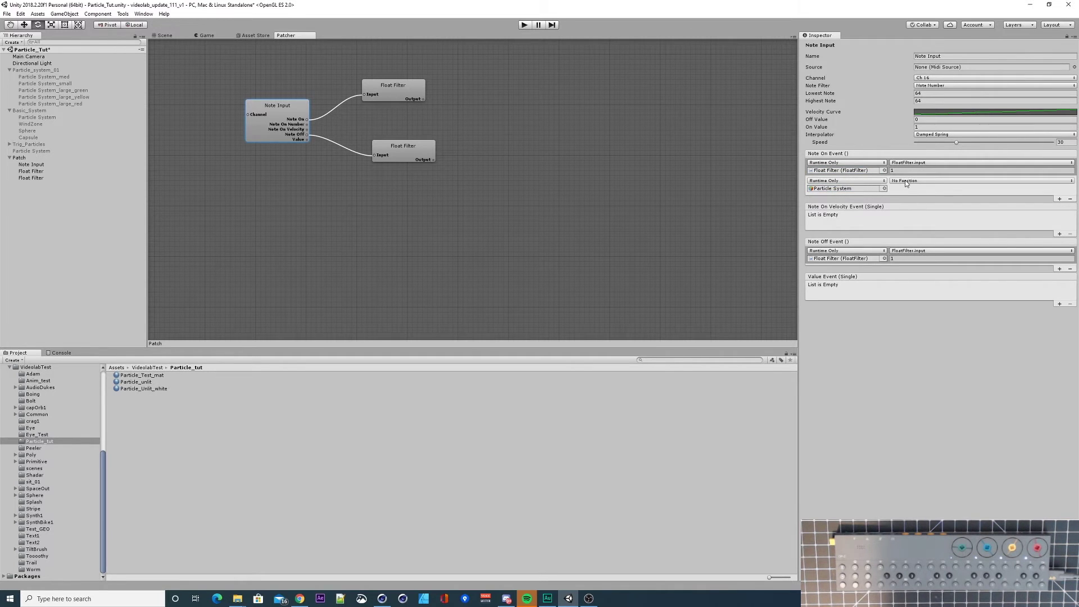
pyautogui.click(907, 182)
pyautogui.moveTo(925, 231)
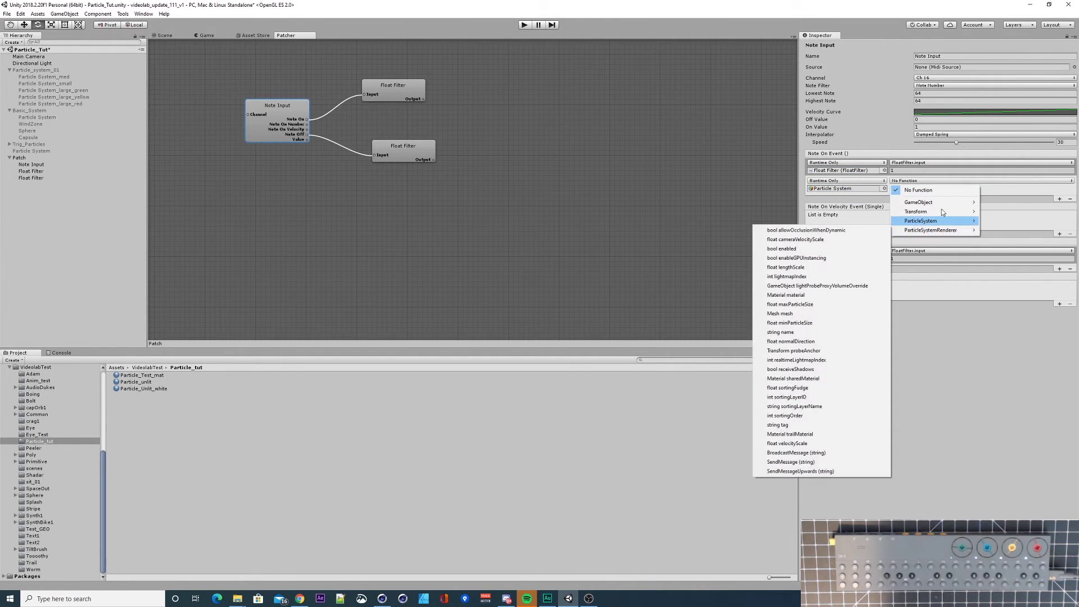
pyautogui.moveTo(943, 206)
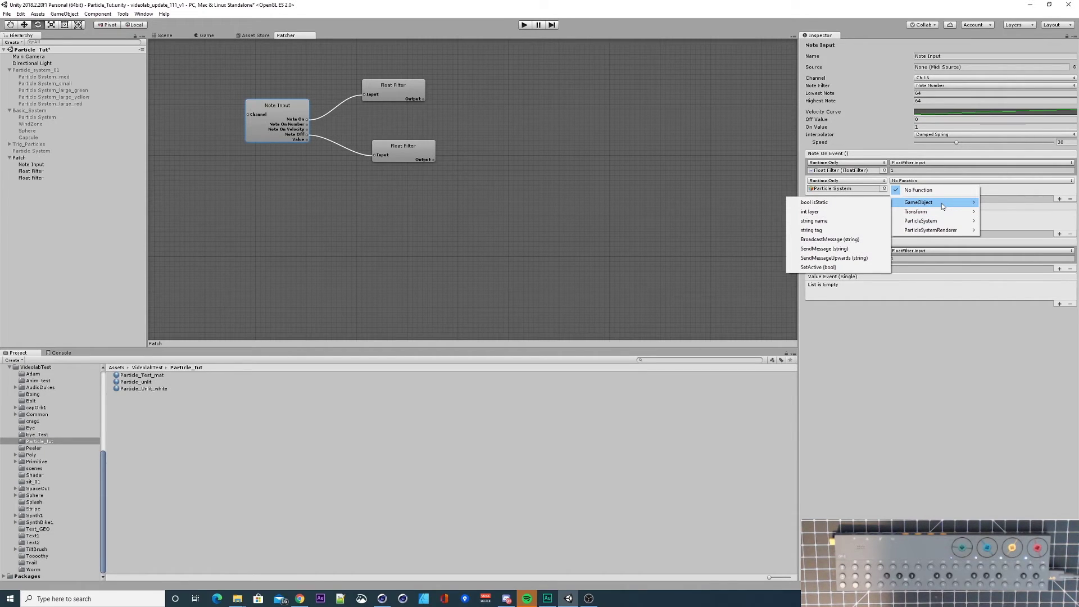
pyautogui.click(842, 267)
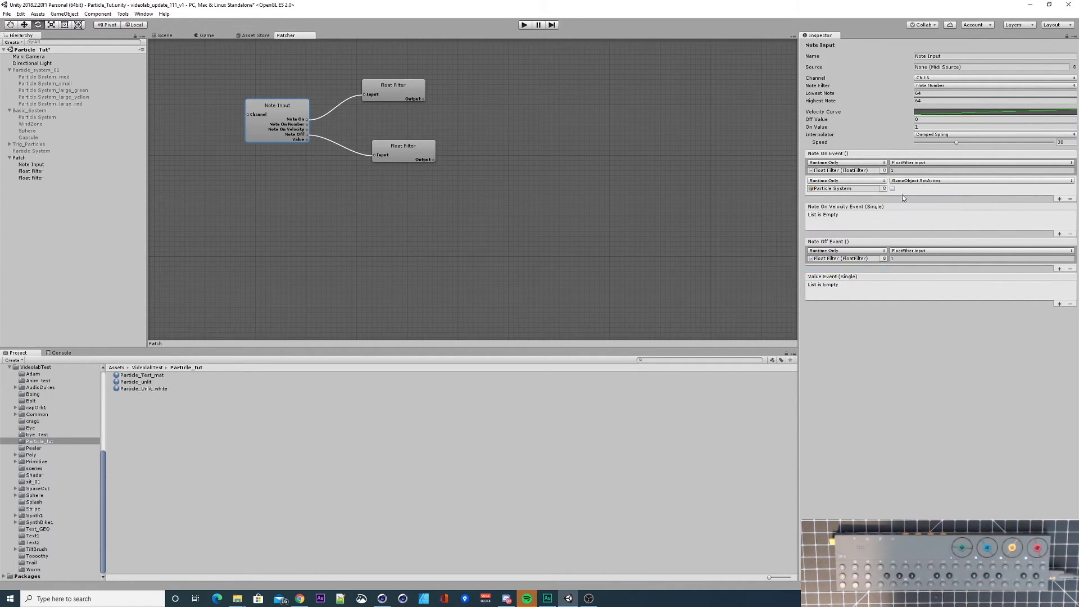
pyautogui.click(893, 189)
# Step: Add an output event to the Note On Float Filter that calls ParticleSystem.Play () on the root-level Particle System, and shift the node slightly
pyautogui.click(403, 90)
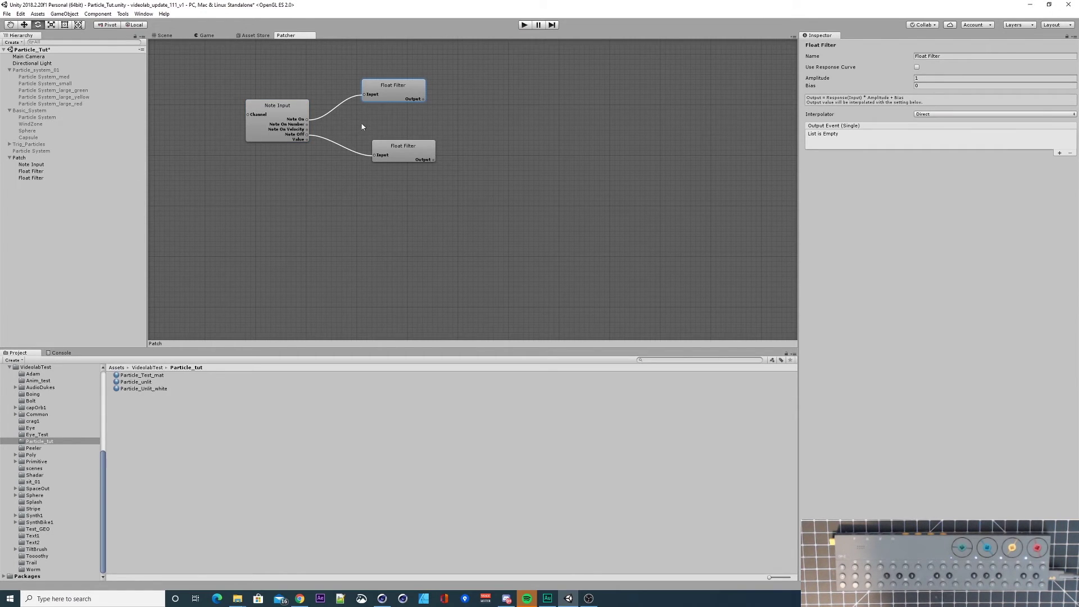
pyautogui.click(1060, 154)
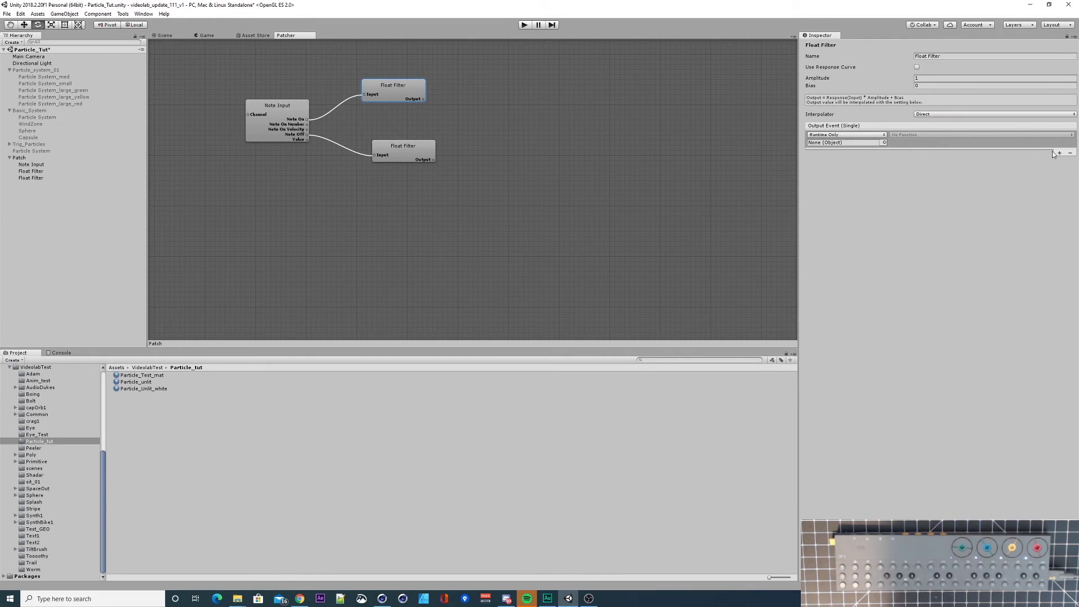
pyautogui.moveTo(42, 151); pyautogui.dragTo(835, 143)
pyautogui.click(908, 137)
pyautogui.moveTo(927, 177)
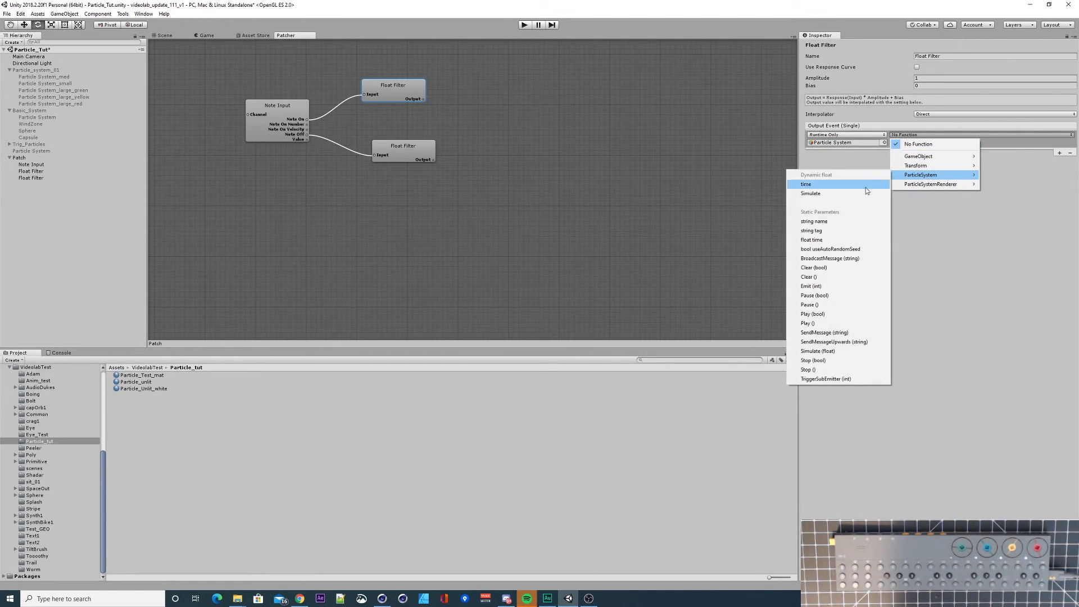
pyautogui.click(838, 323)
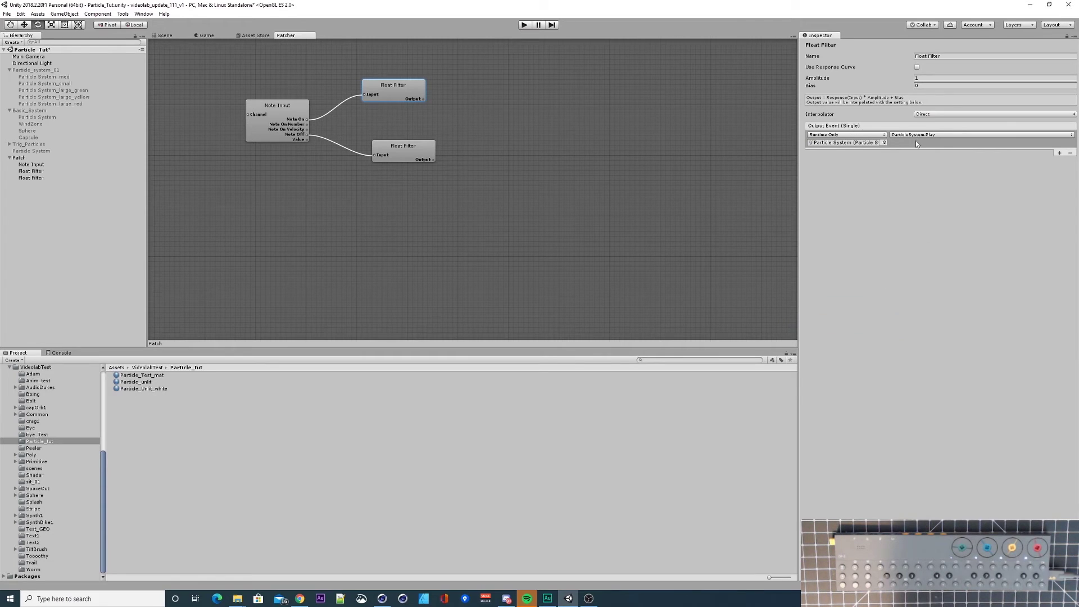
pyautogui.moveTo(405, 94)
pyautogui.mouseDown()
pyautogui.moveTo(392, 101)
pyautogui.moveTo(416, 89)
pyautogui.moveTo(424, 97)
pyautogui.mouseUp()
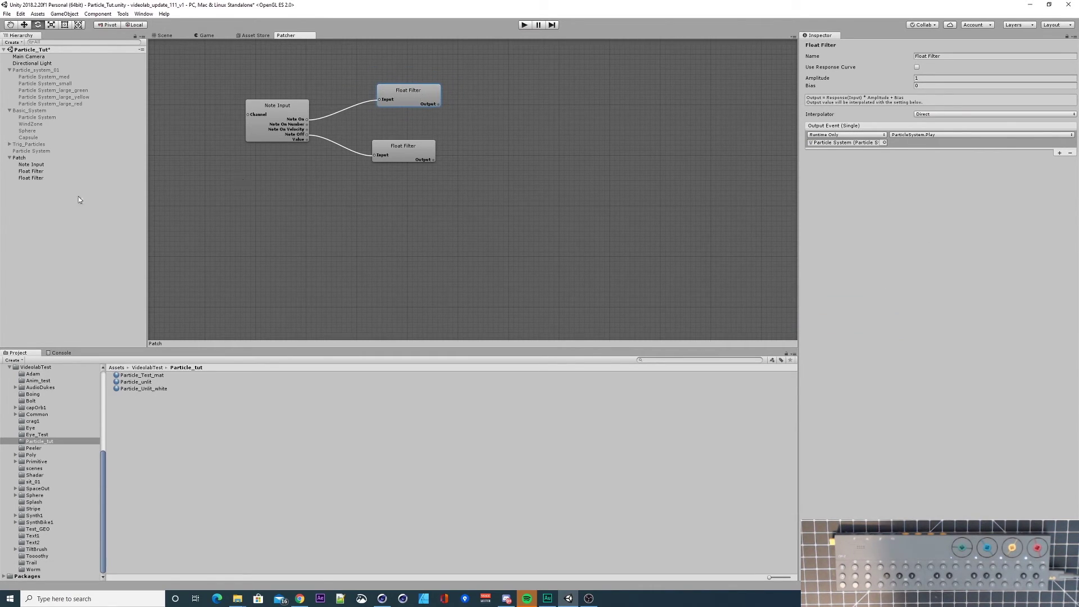
# Step: Make the Note Off Float Filter's output event call ParticleSystem.Stop () on the root-level Particle System, and space the two filter nodes apart
pyautogui.click(426, 151)
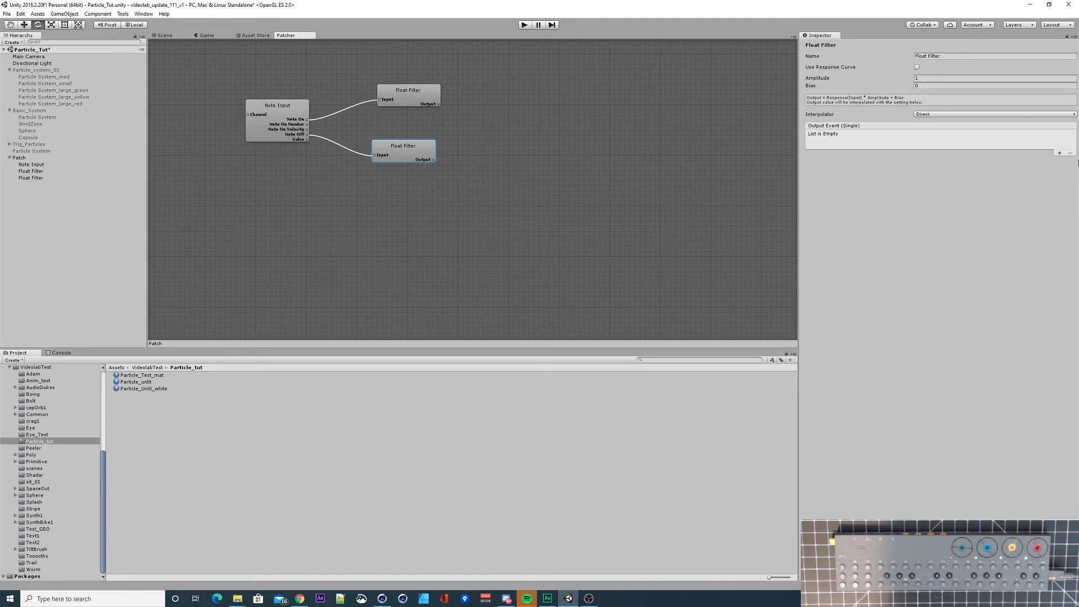
pyautogui.click(1060, 153)
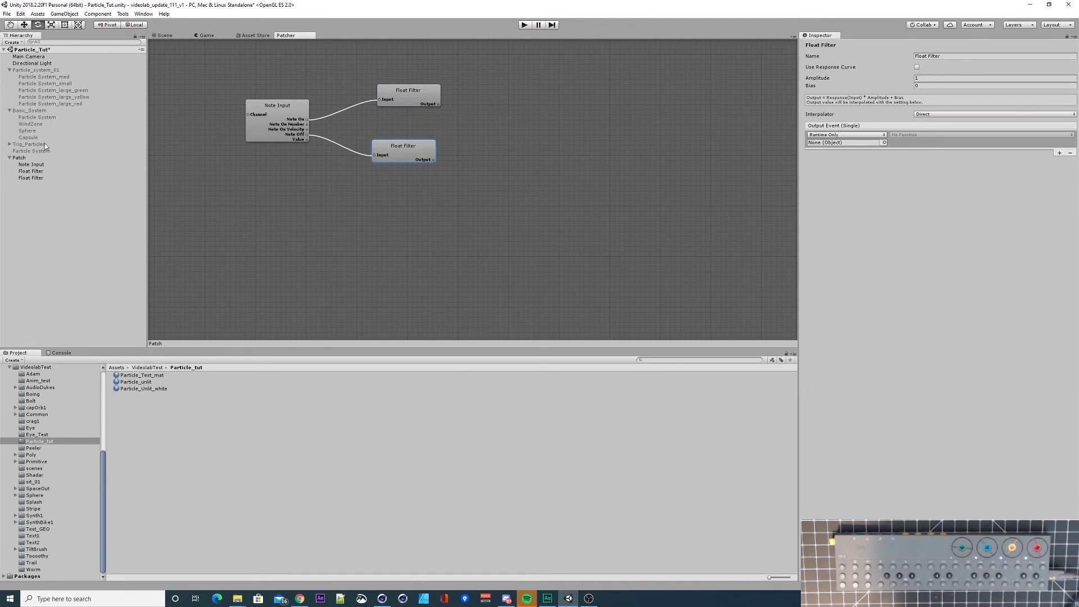
pyautogui.moveTo(41, 158); pyautogui.dragTo(856, 143)
pyautogui.click(905, 135)
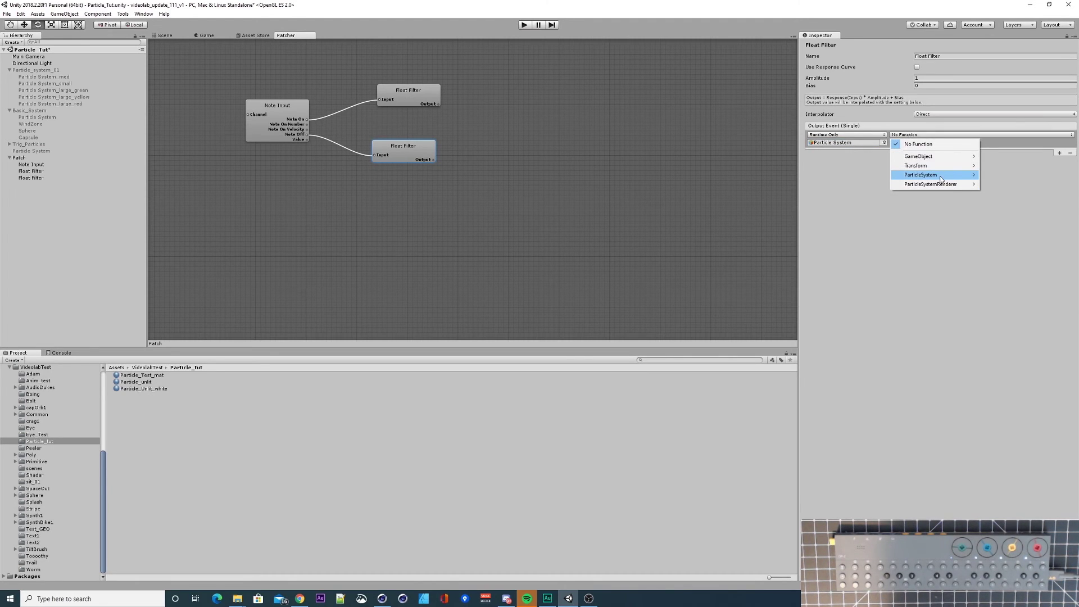
pyautogui.moveTo(942, 175)
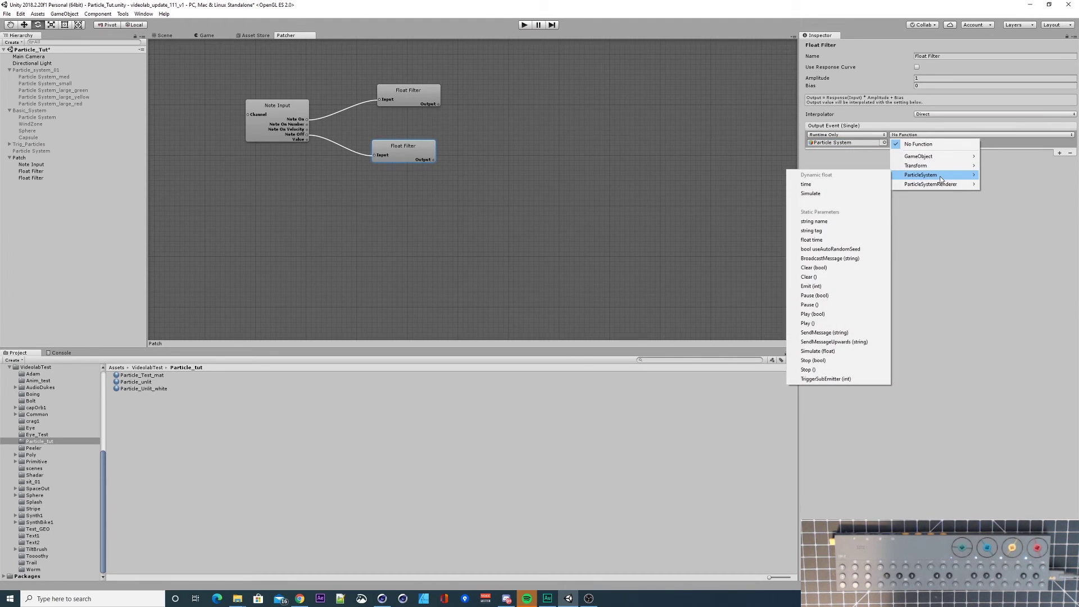
pyautogui.click(829, 371)
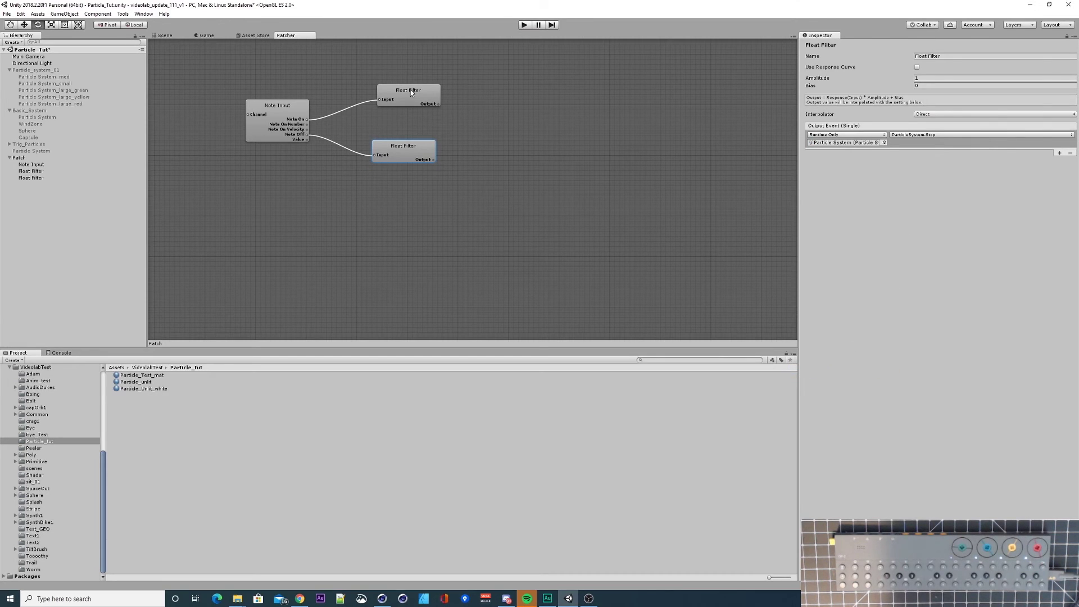
pyautogui.moveTo(410, 93); pyautogui.dragTo(400, 82)
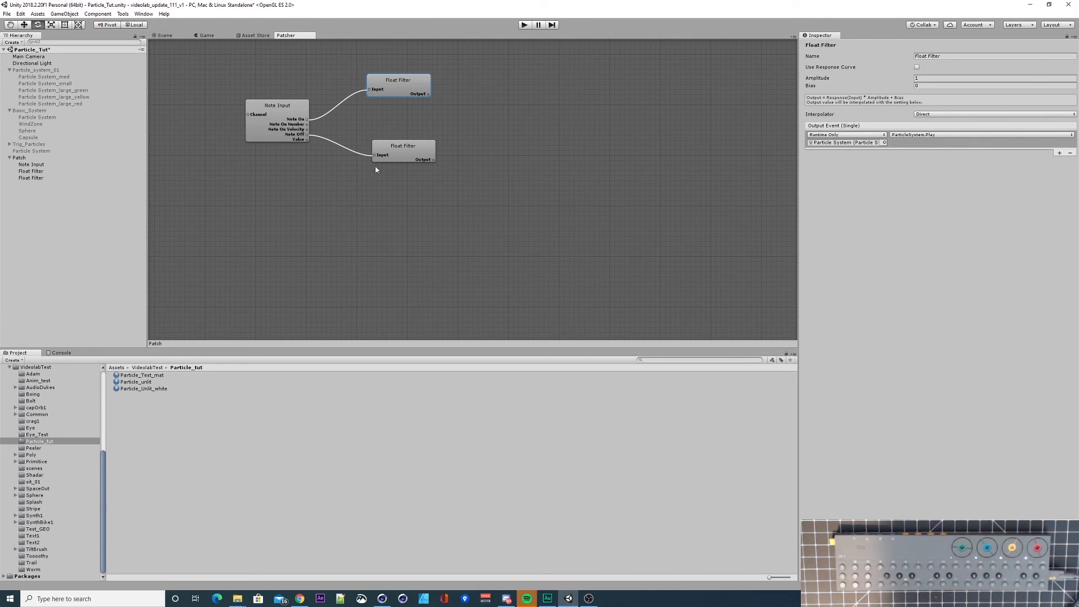
pyautogui.moveTo(407, 155); pyautogui.dragTo(418, 161)
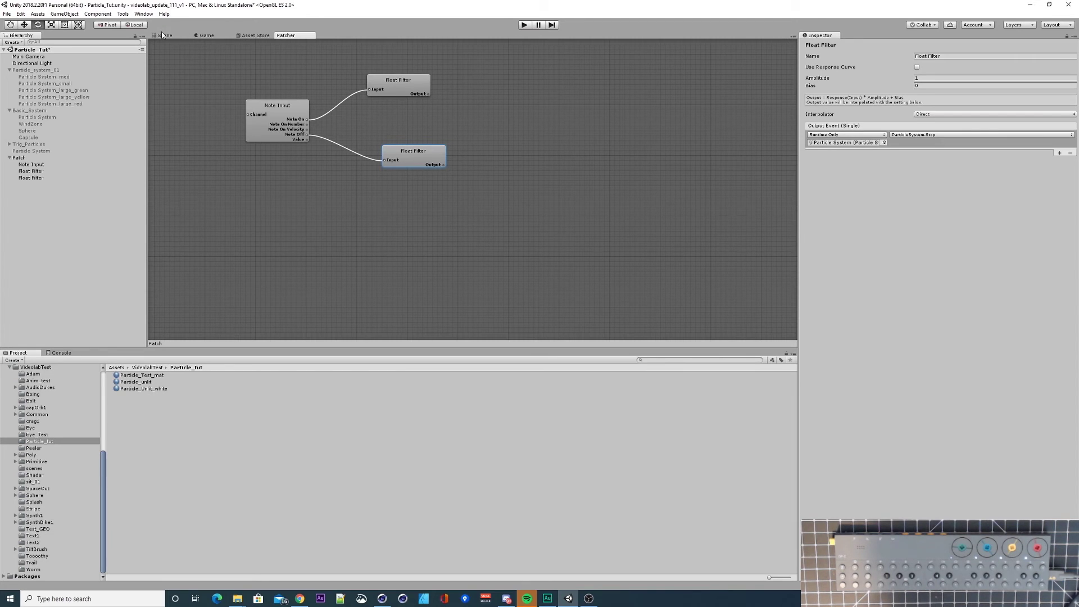
# Step: Show the Game view and start Play mode to test the MIDI-controlled particles
pyautogui.click(207, 36)
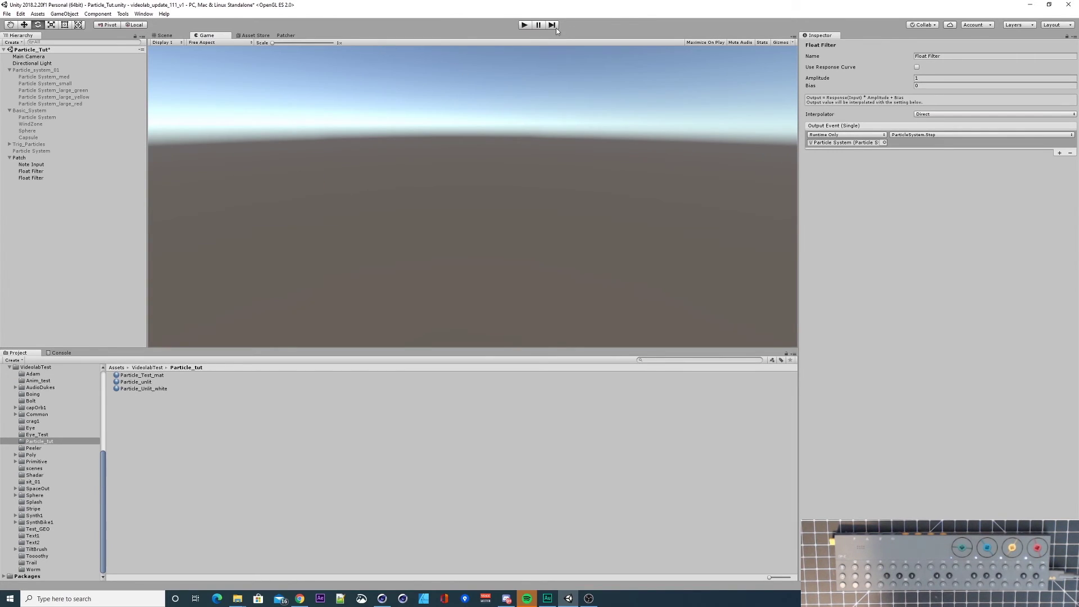
pyautogui.click(524, 24)
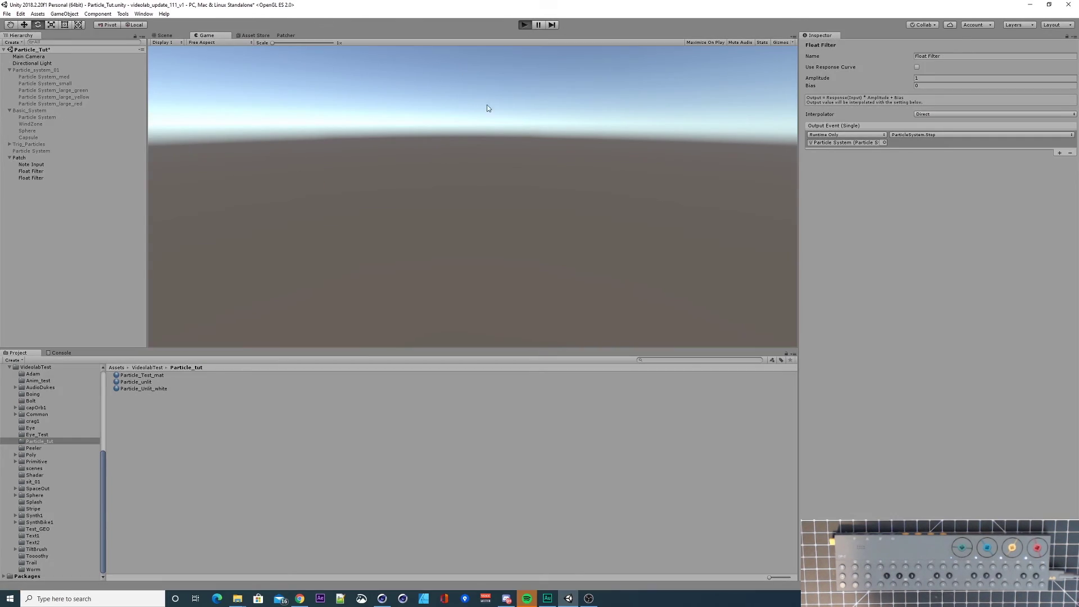